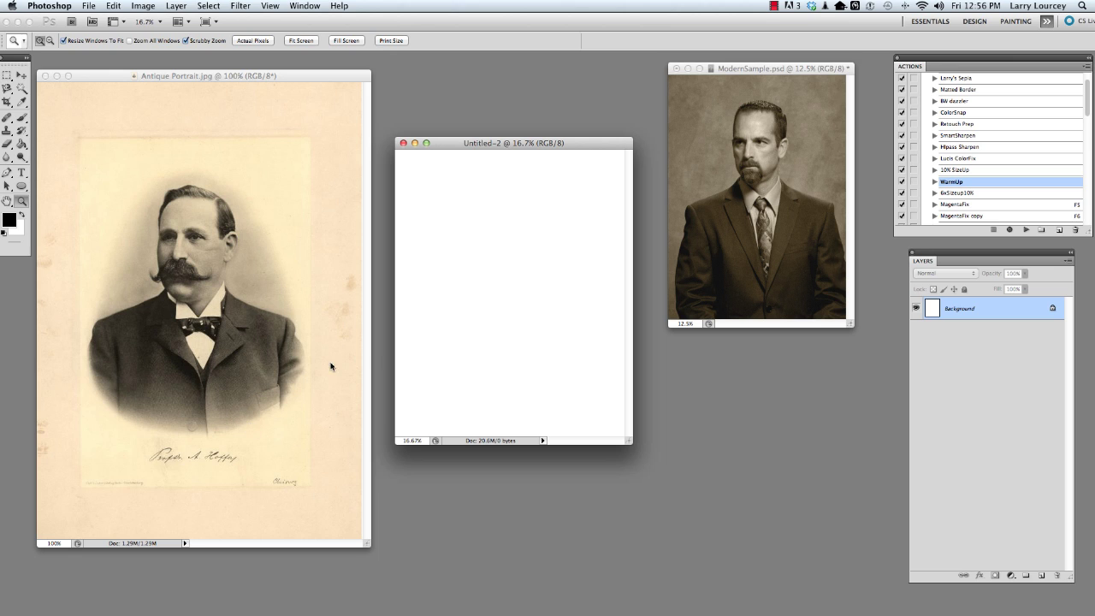
# Step: Sample the cream colour from the antique portrait's outer border and fill the blank Untitled-2 document with it using the Paint Bucket
pyautogui.click(480, 333)
pyautogui.moveTo(549, 152); pyautogui.dragTo(593, 109)
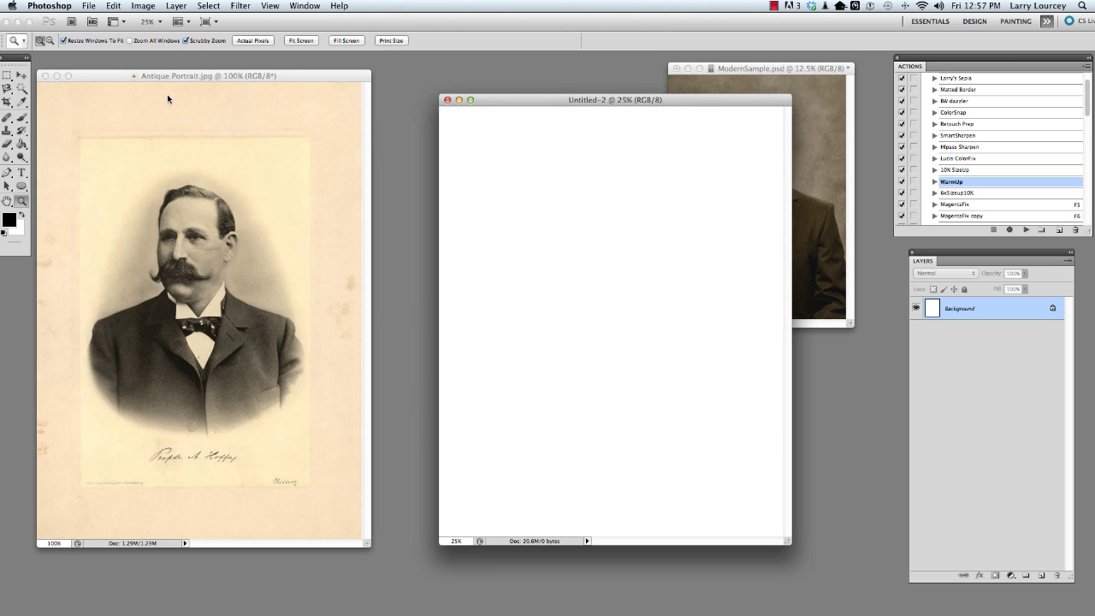
pyautogui.click(20, 103)
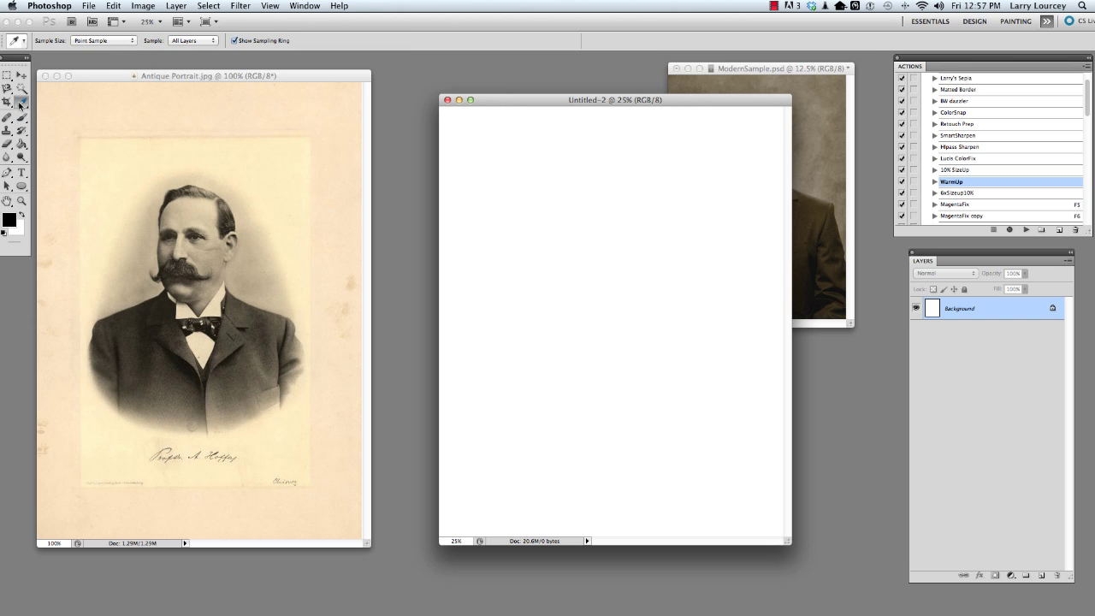
pyautogui.click(160, 103)
pyautogui.click(20, 146)
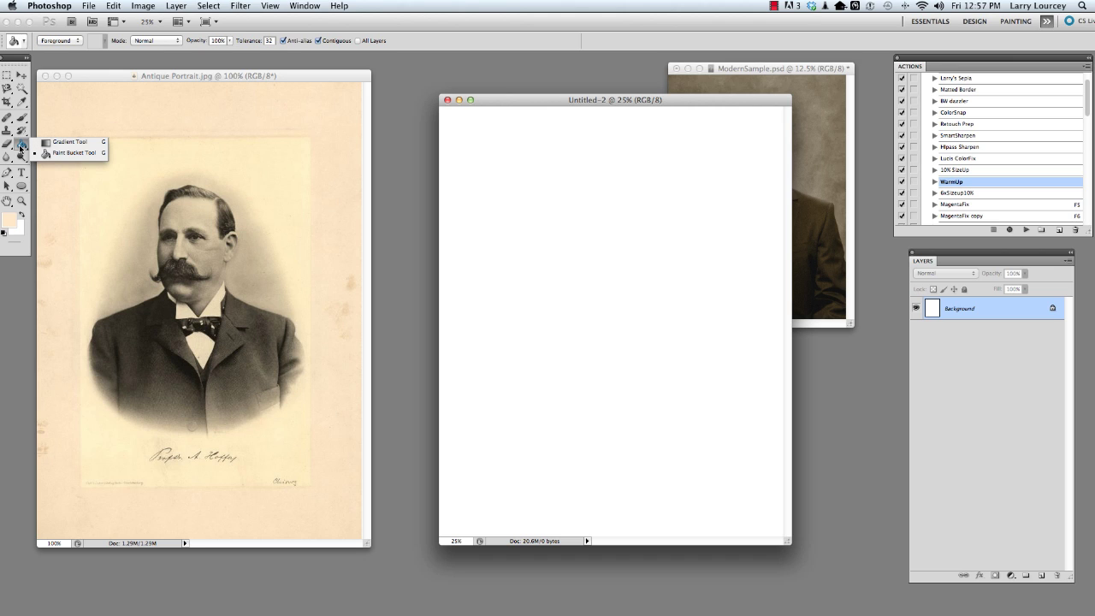
pyautogui.click(549, 99)
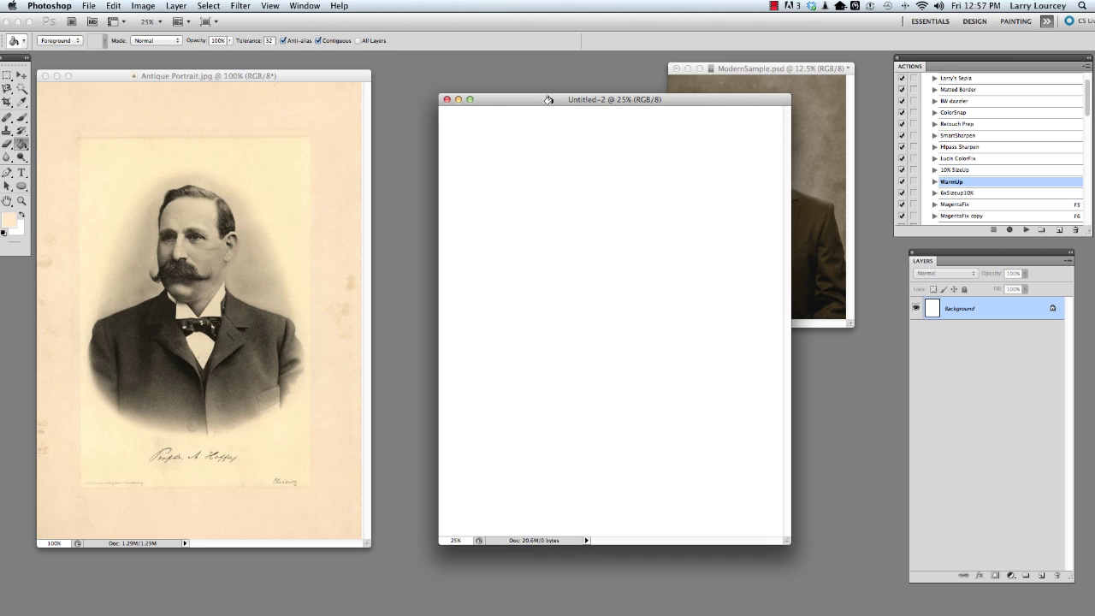
pyautogui.click(553, 160)
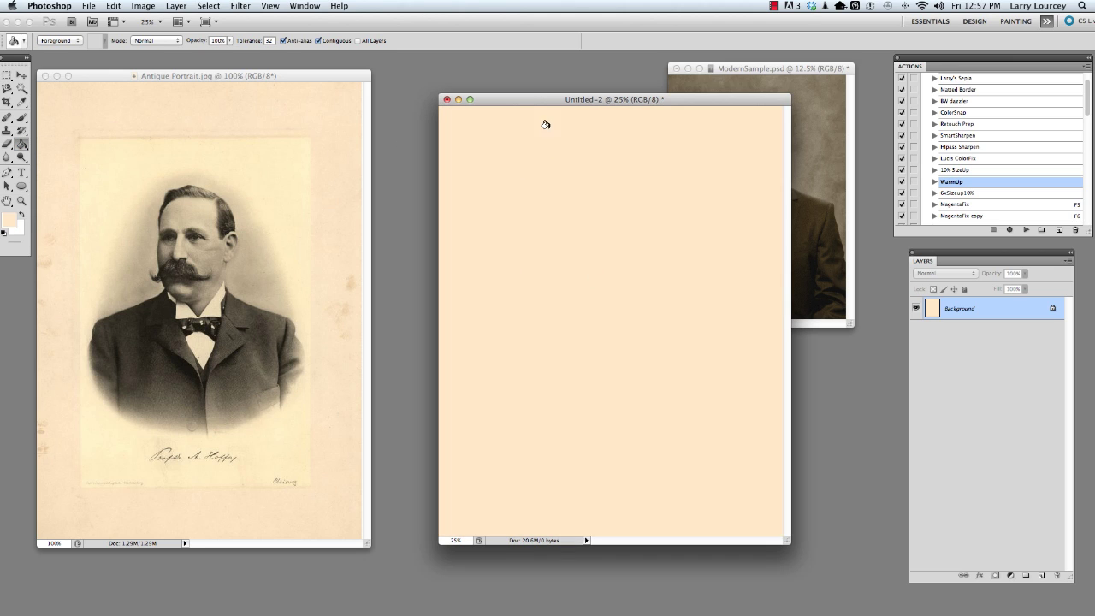
# Step: Enlarge the Untitled-2 window around its canvas and duplicate the cream Background layer
pyautogui.moveTo(530, 100); pyautogui.dragTo(509, 89)
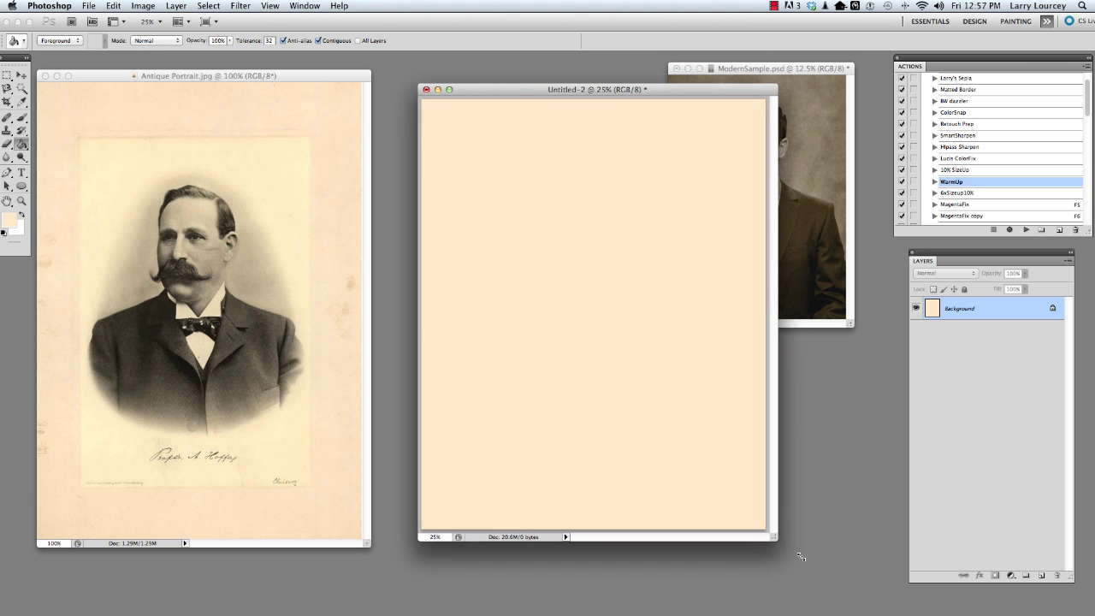
pyautogui.moveTo(764, 528); pyautogui.dragTo(843, 609)
pyautogui.moveTo(674, 99); pyautogui.dragTo(652, 83)
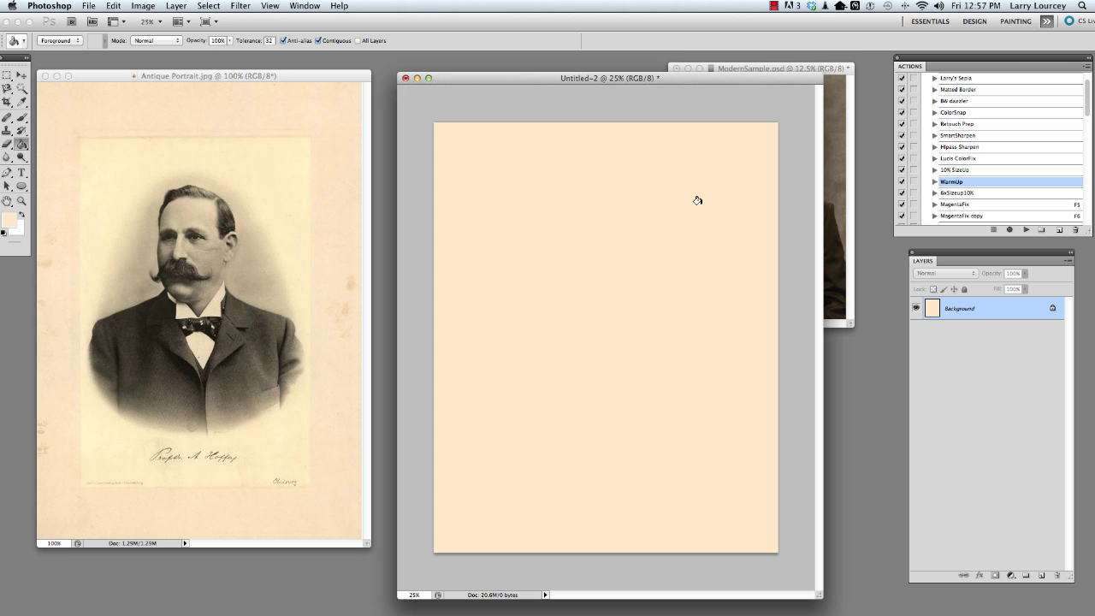
pyautogui.moveTo(984, 249); pyautogui.dragTo(962, 250)
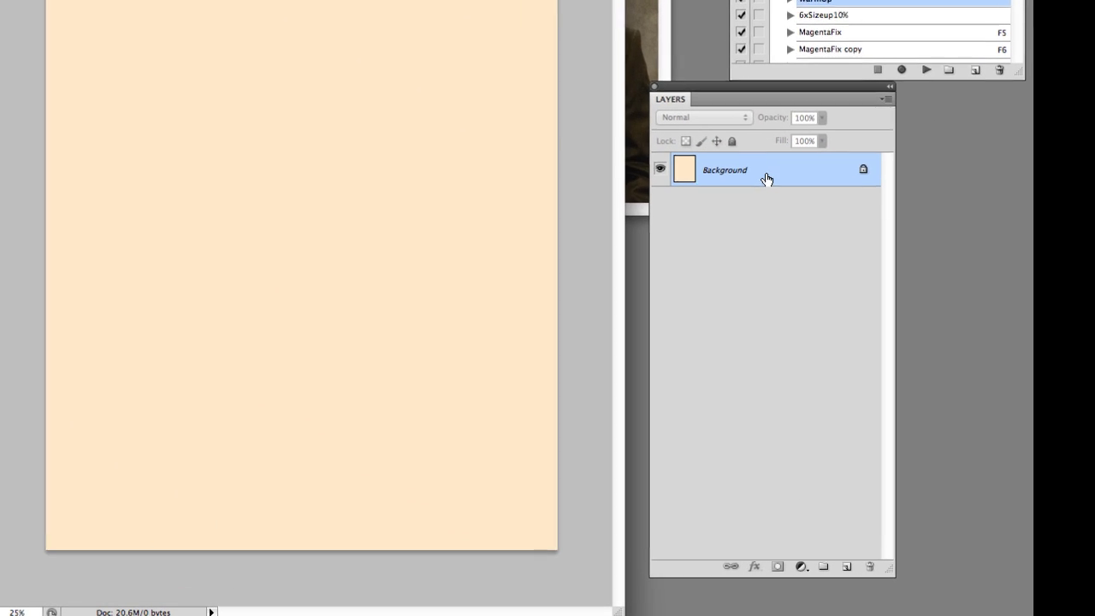
pyautogui.moveTo(741, 171); pyautogui.dragTo(846, 565)
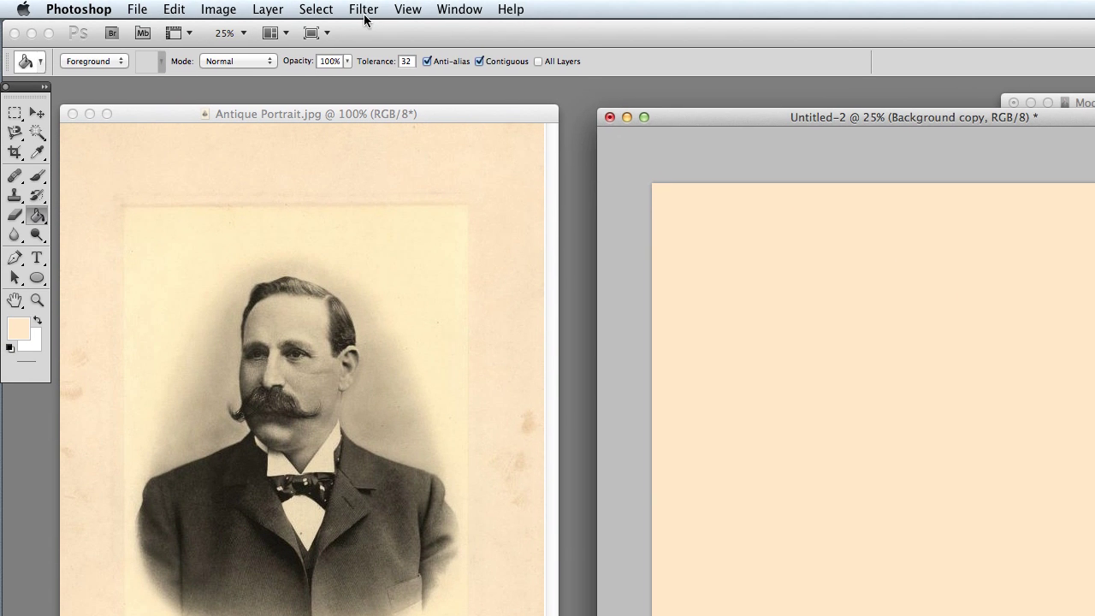
# Step: Apply the Texturizer filter to the duplicated layer with Sandstone texture, 86% scaling, relief 5 and light from the top
pyautogui.click(364, 10)
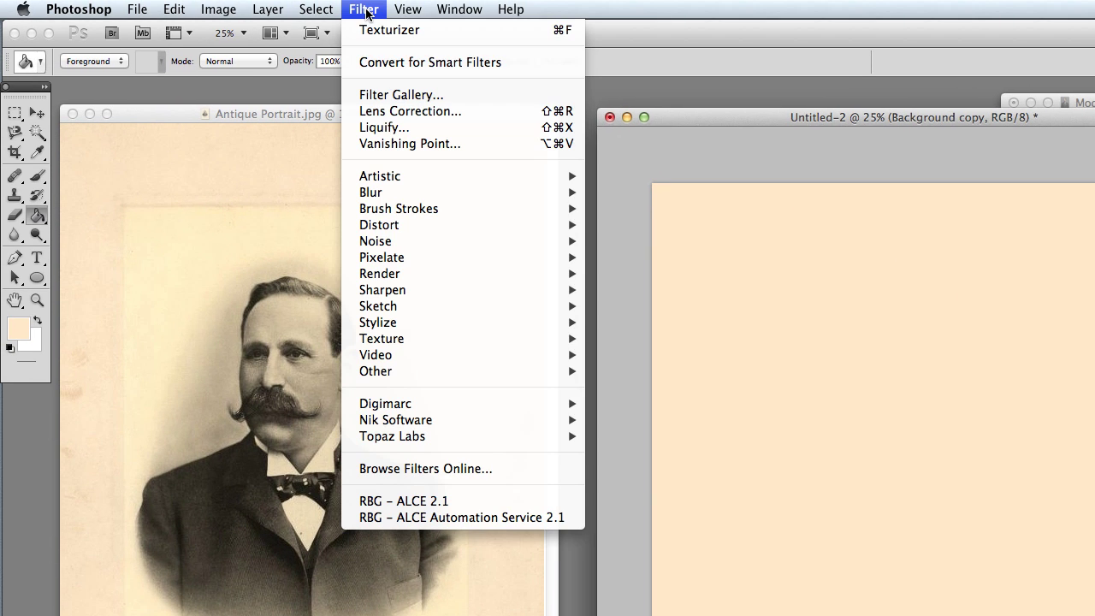
pyautogui.moveTo(398, 343)
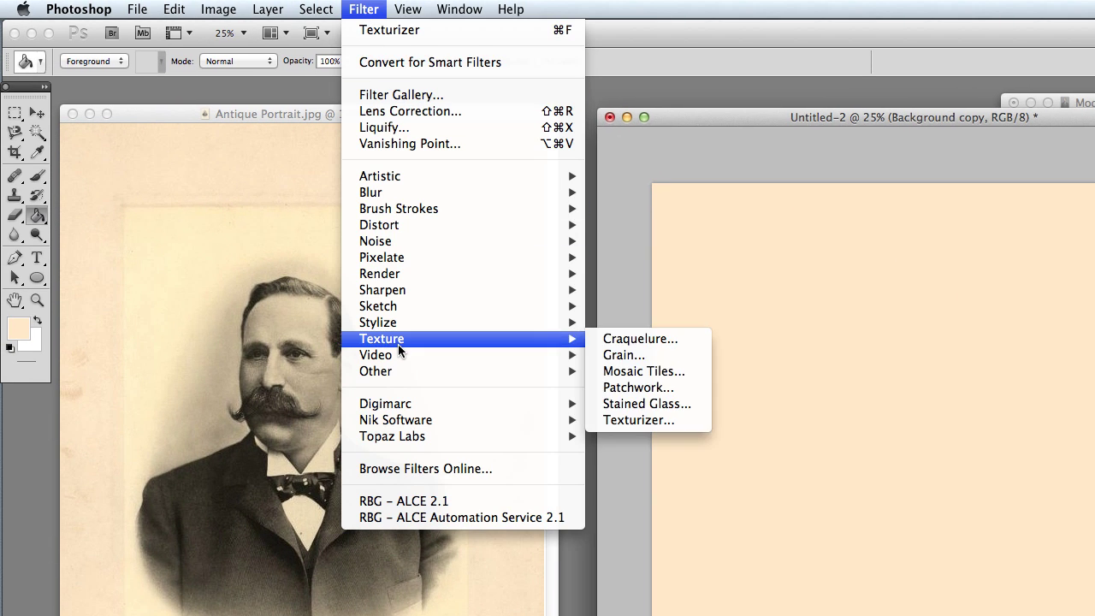
pyautogui.click(619, 422)
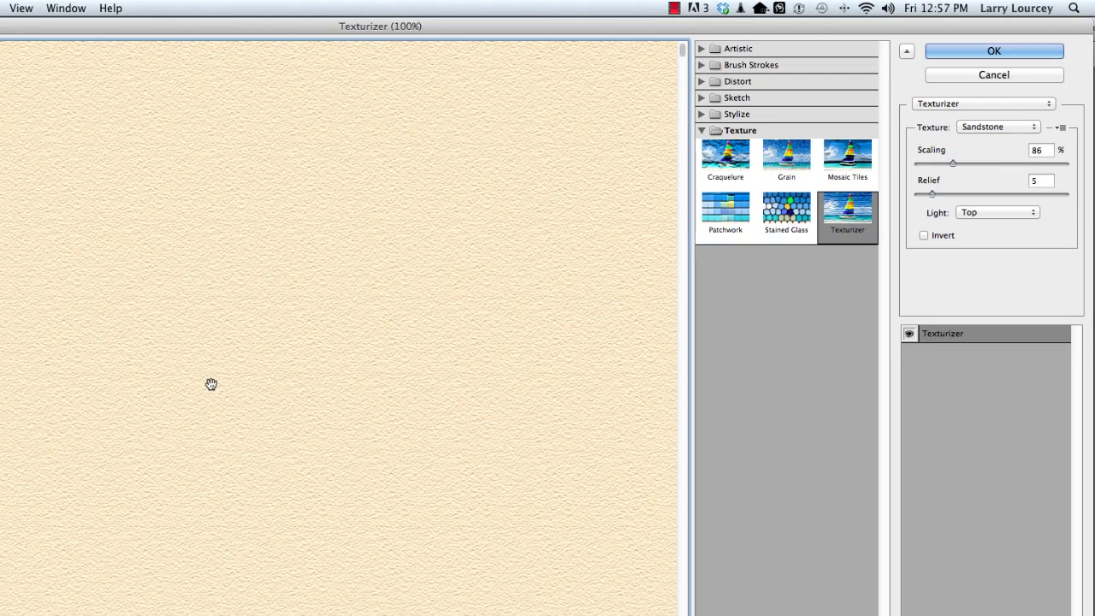
pyautogui.click(997, 127)
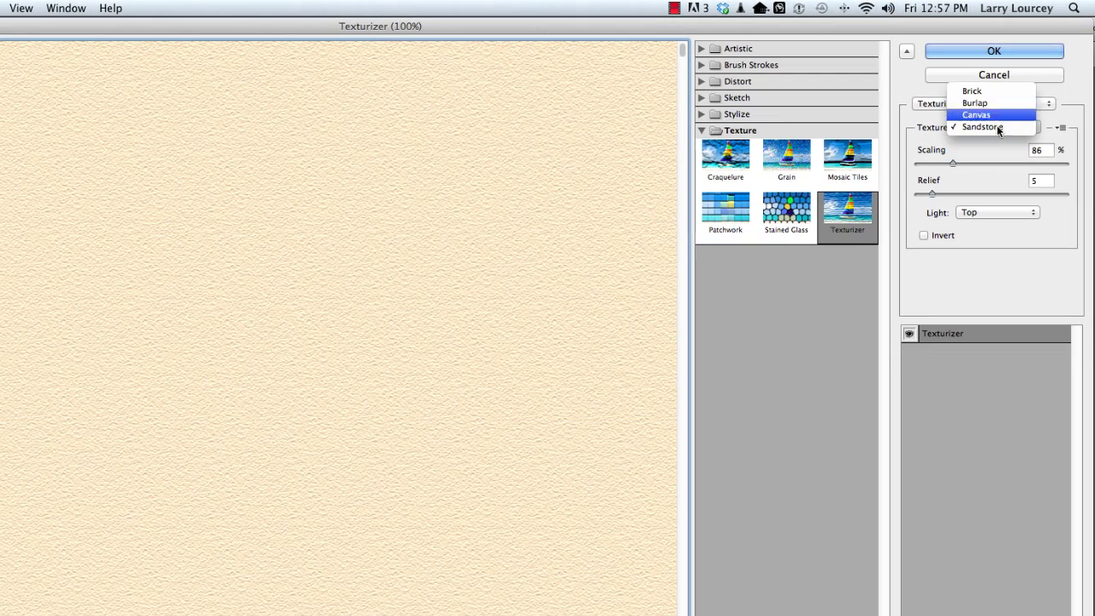
pyautogui.click(992, 126)
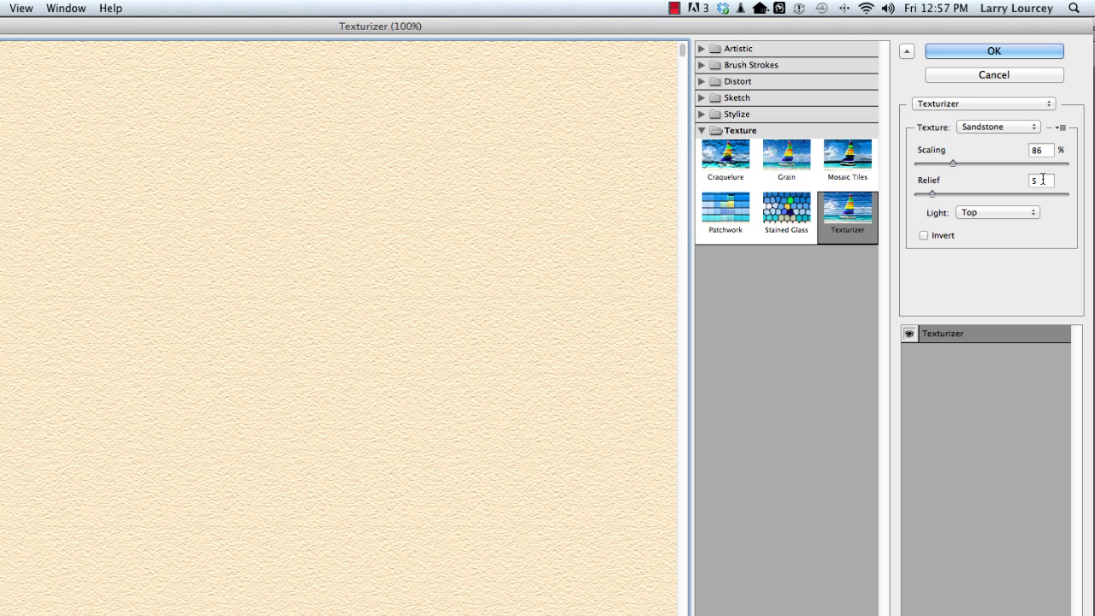
pyautogui.click(1034, 53)
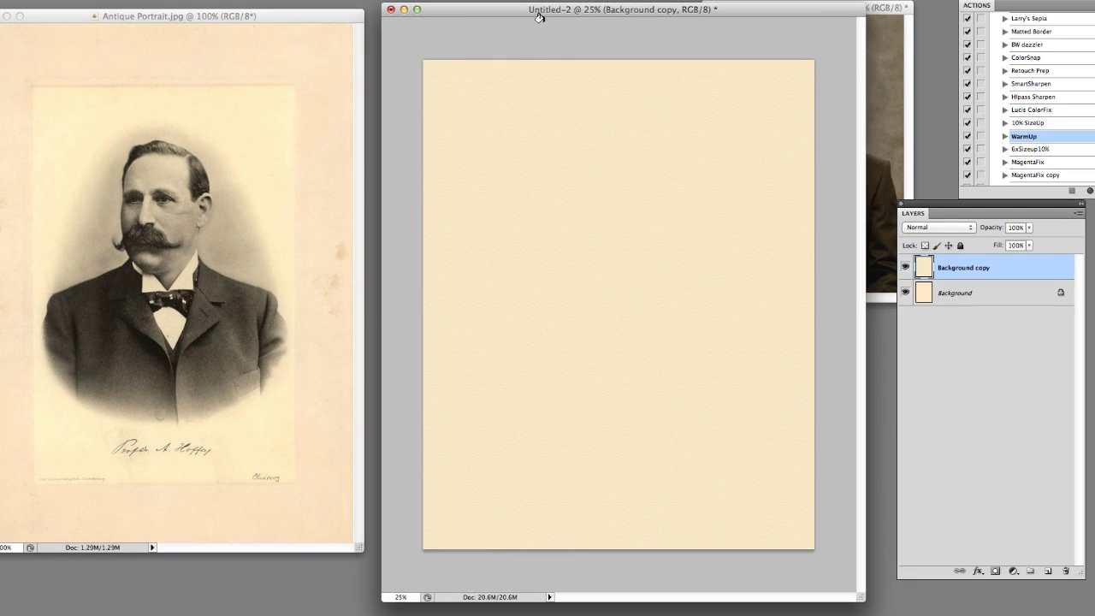
# Step: Lower the textured Background copy layer's opacity to 74%
pyautogui.click(501, 225)
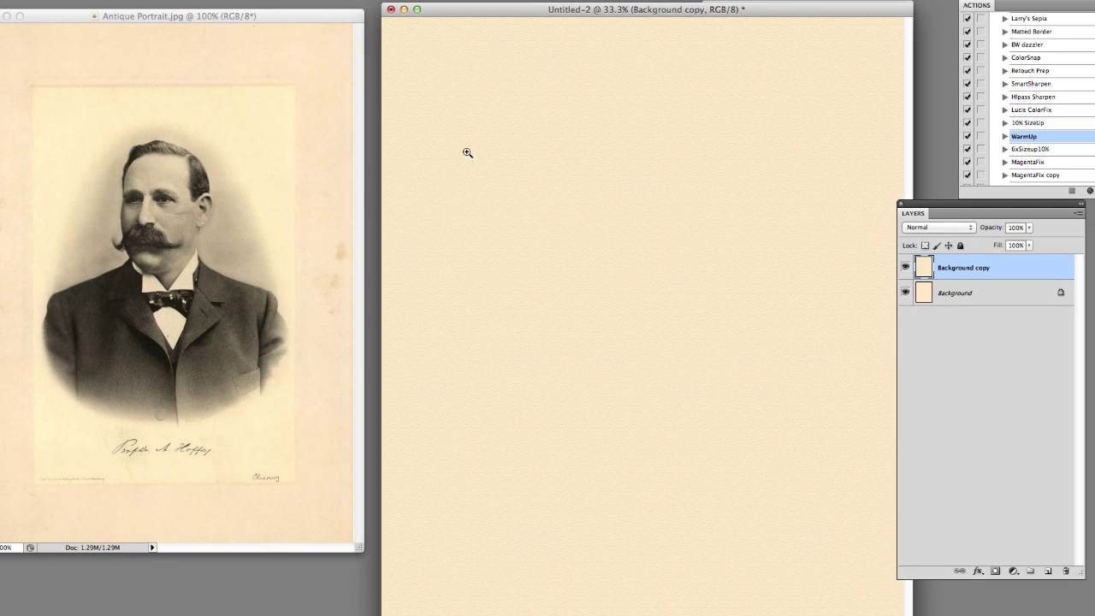
pyautogui.click(1030, 227)
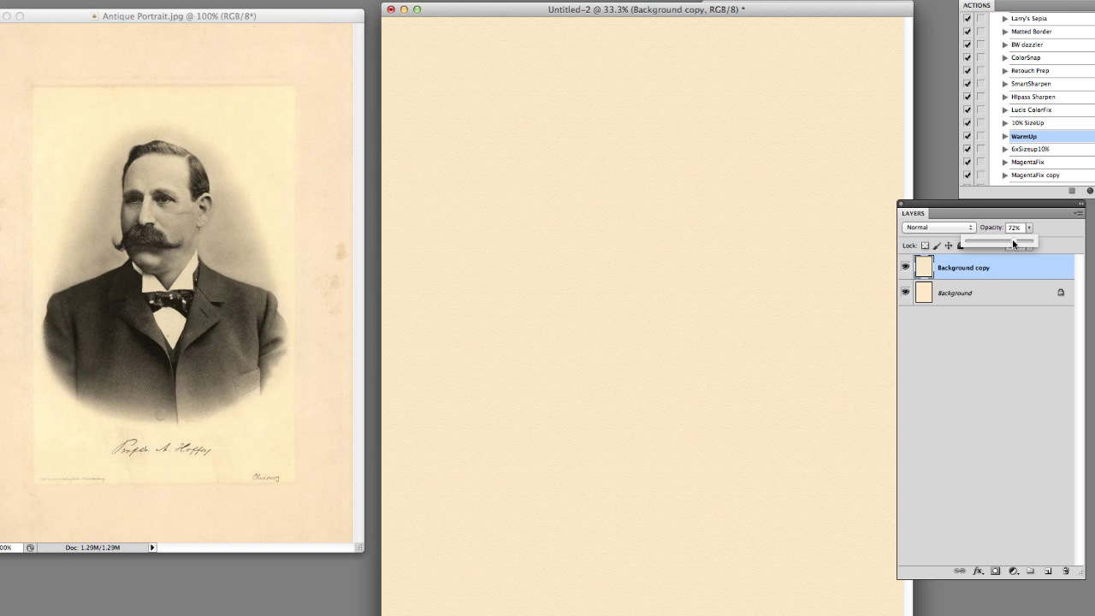
pyautogui.moveTo(1013, 245); pyautogui.dragTo(1014, 245)
pyautogui.moveTo(1028, 204); pyautogui.dragTo(1072, 217)
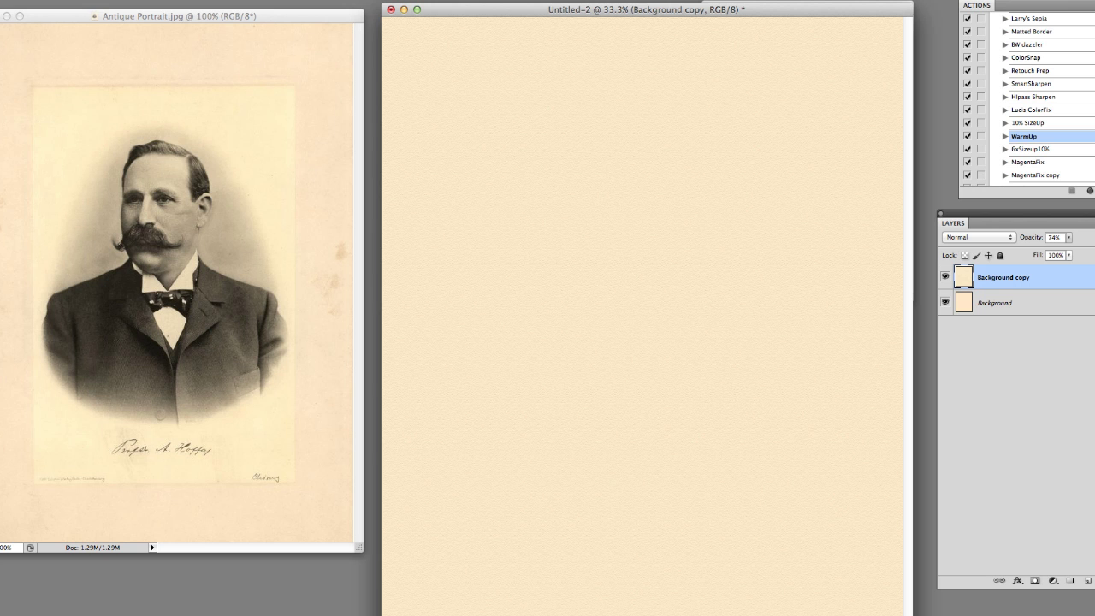
pyautogui.moveTo(445, 14); pyautogui.dragTo(445, 12)
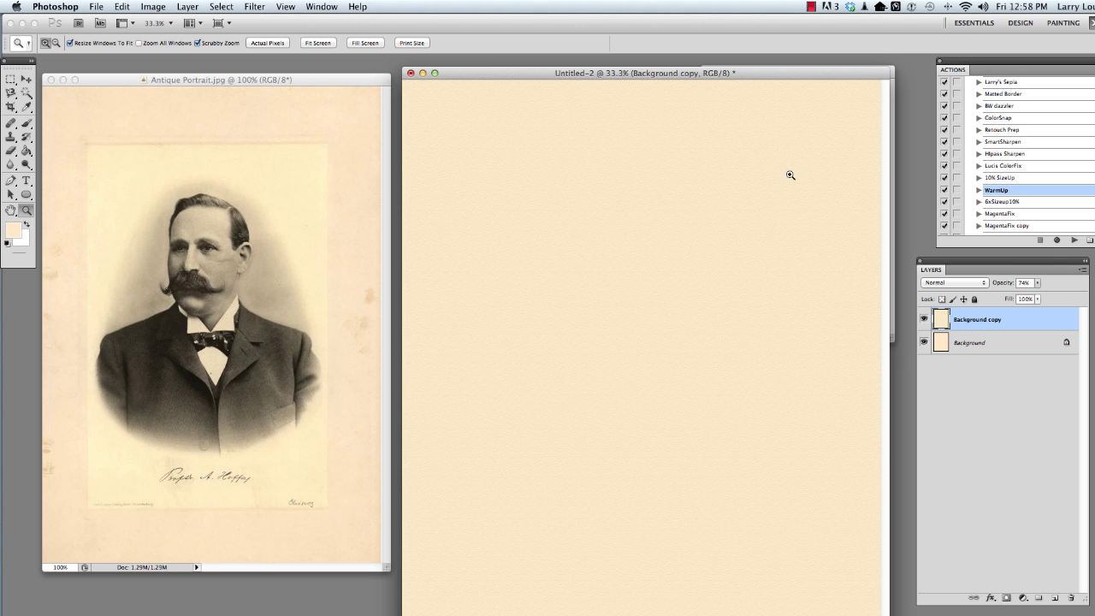
pyautogui.moveTo(733, 74); pyautogui.dragTo(735, 70)
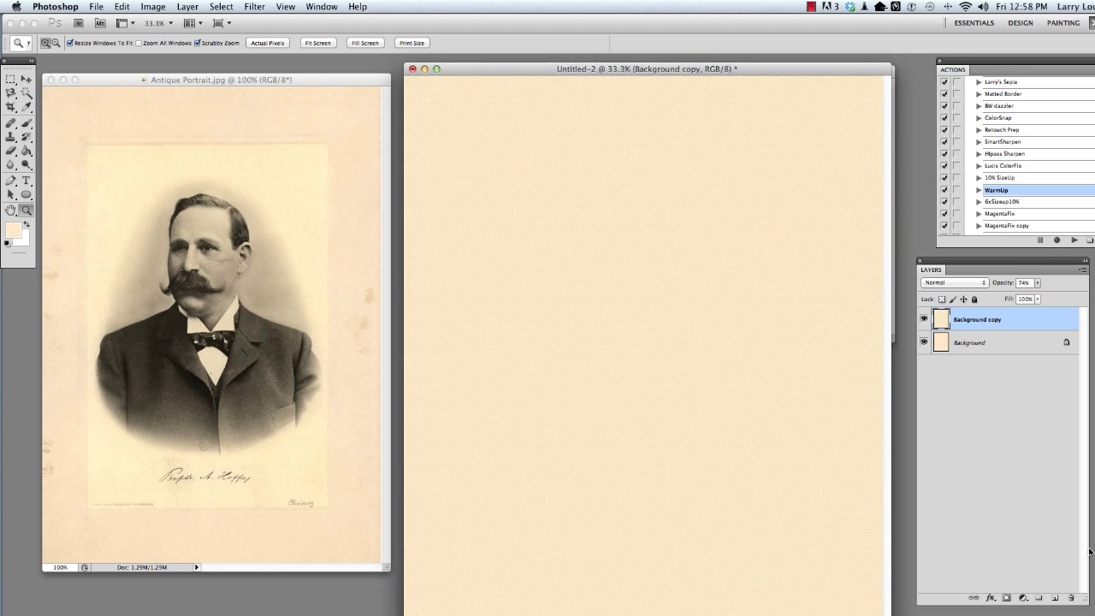
# Step: Add a new empty layer above the texture and choose the rough-edged 600 px brush for the Brush tool
pyautogui.click(1054, 600)
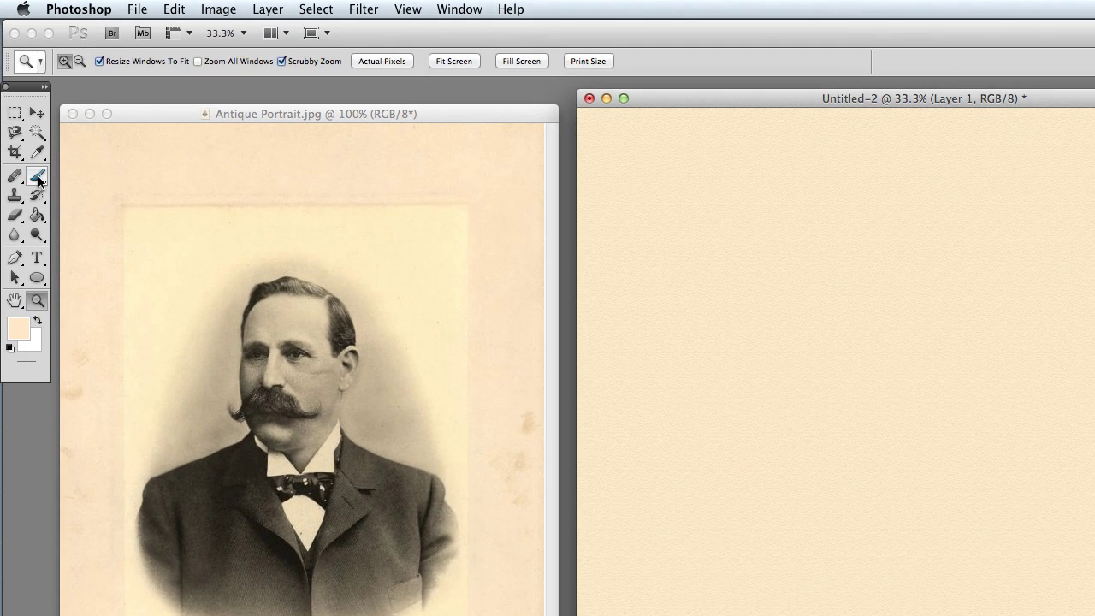
pyautogui.click(27, 124)
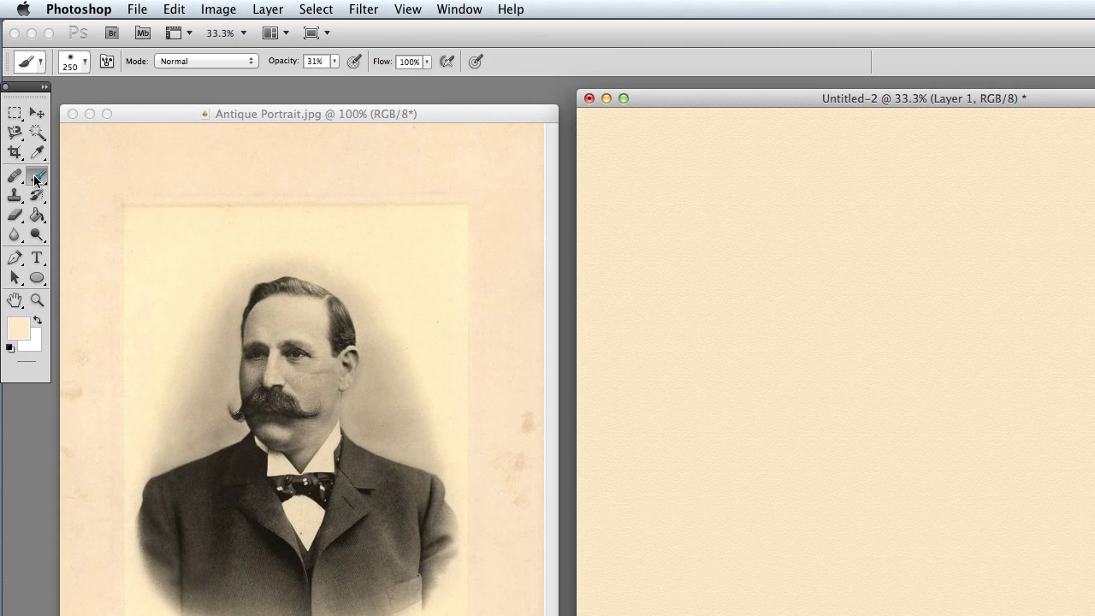
pyautogui.click(39, 65)
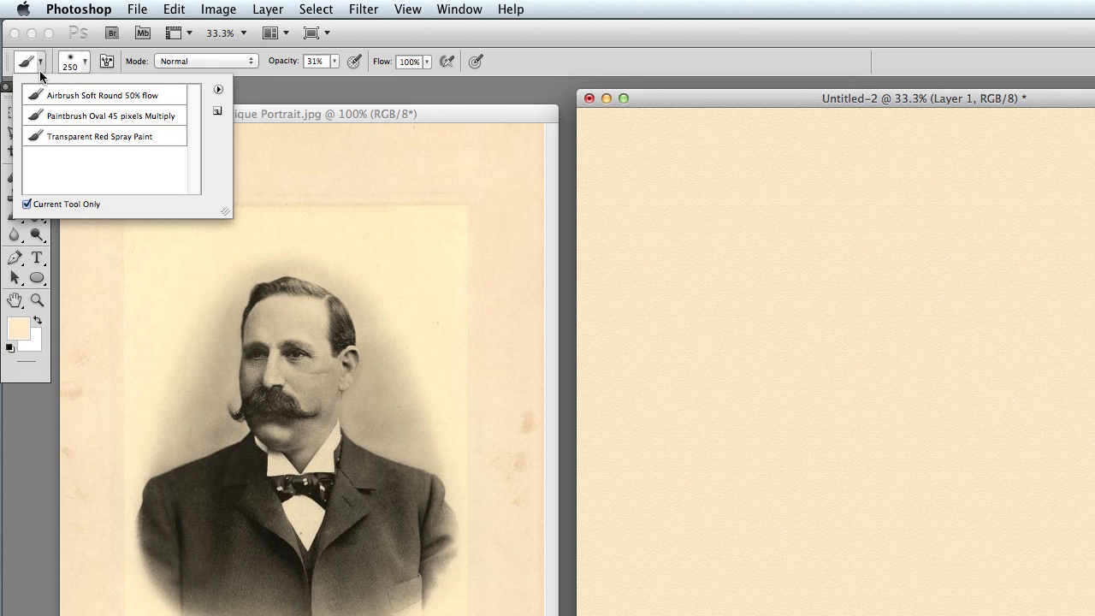
pyautogui.click(17, 406)
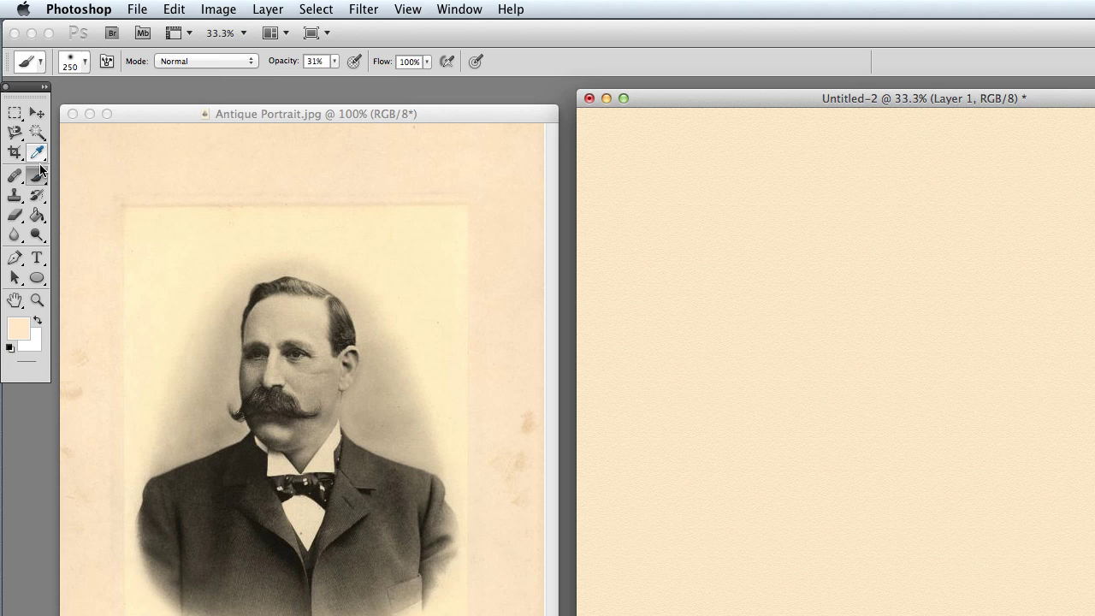
pyautogui.click(83, 64)
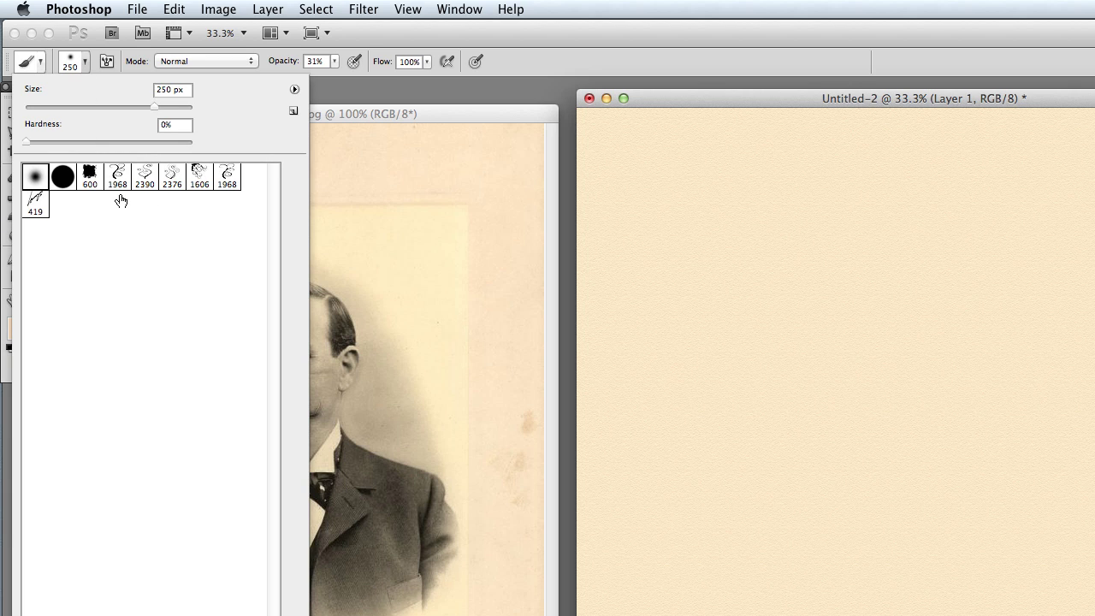
pyautogui.click(90, 179)
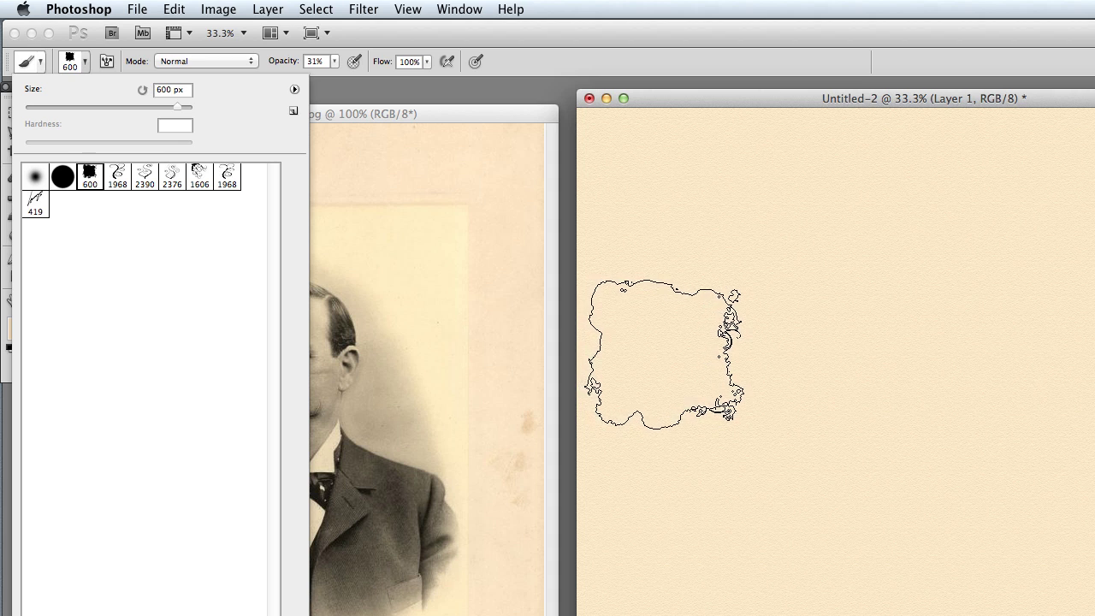
pyautogui.click(648, 97)
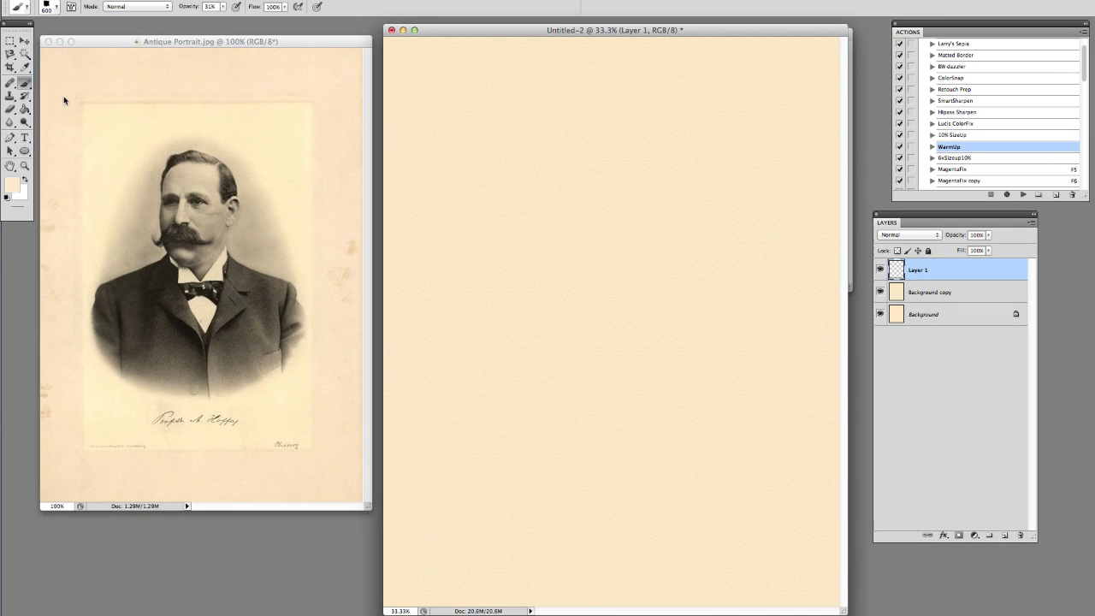
# Step: Reduce the rough brush to 125 px and reset the painting colours to the default black foreground
pyautogui.press('[')
pyautogui.press('[')
pyautogui.press('[')
pyautogui.press('[')
pyautogui.press('[')
pyautogui.press('[')
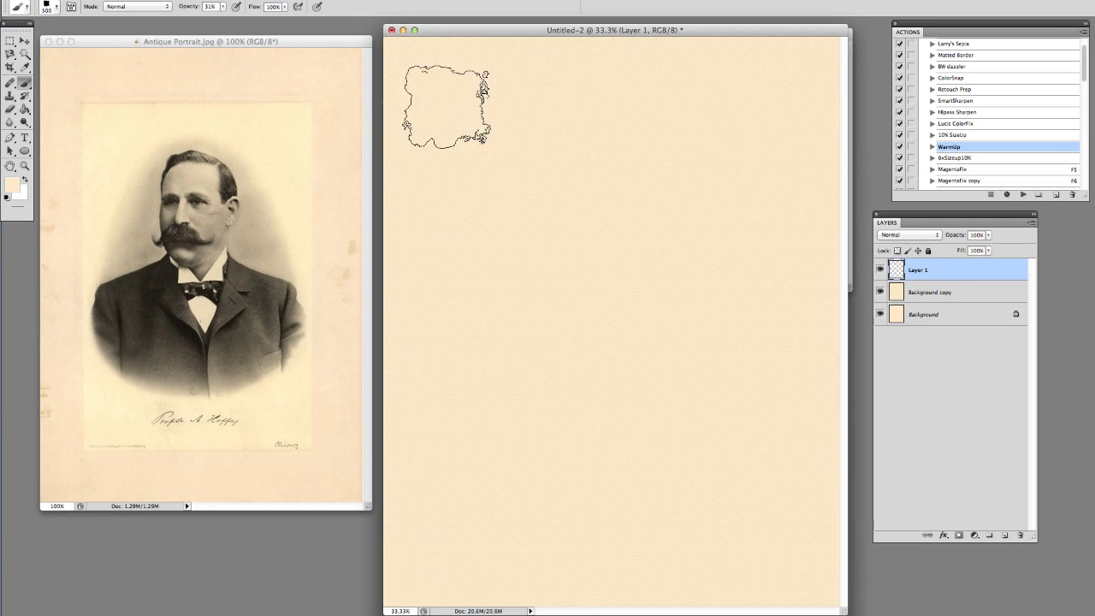
pyautogui.press('[')
pyautogui.press('[')
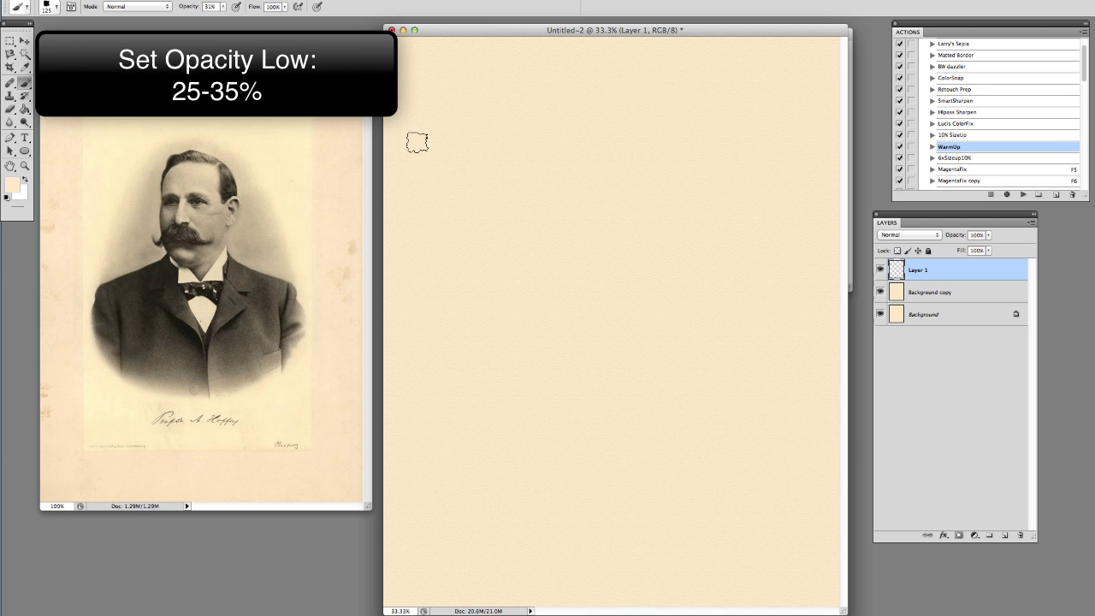
pyautogui.click(8, 198)
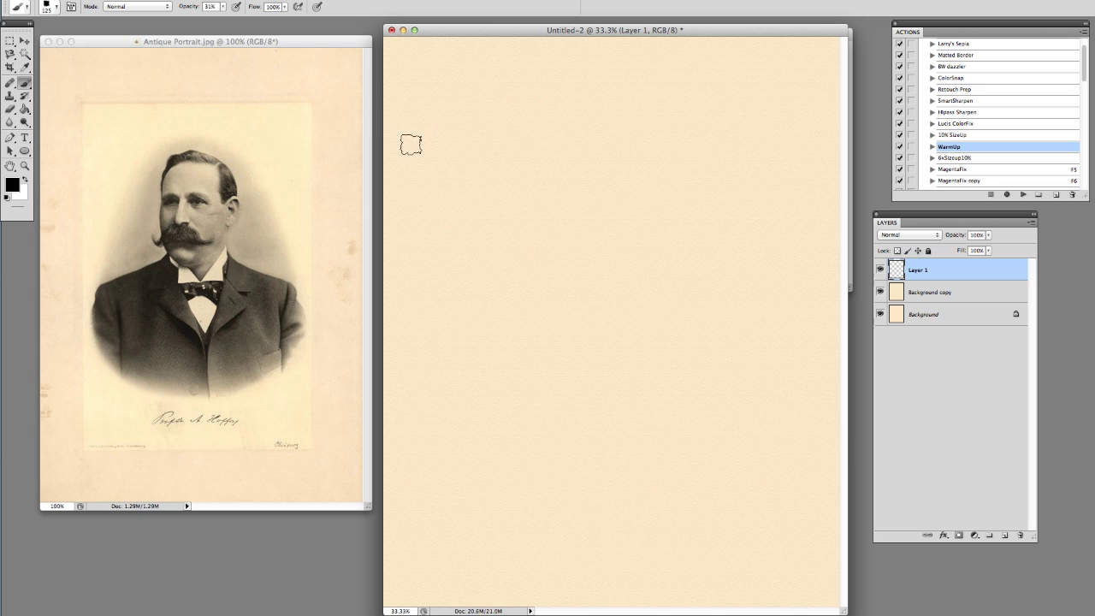
# Step: Paint scattered black stain blotches on the new layer near the canvas edges and corners, overlapping strokes on some of them
pyautogui.moveTo(411, 143); pyautogui.dragTo(422, 162)
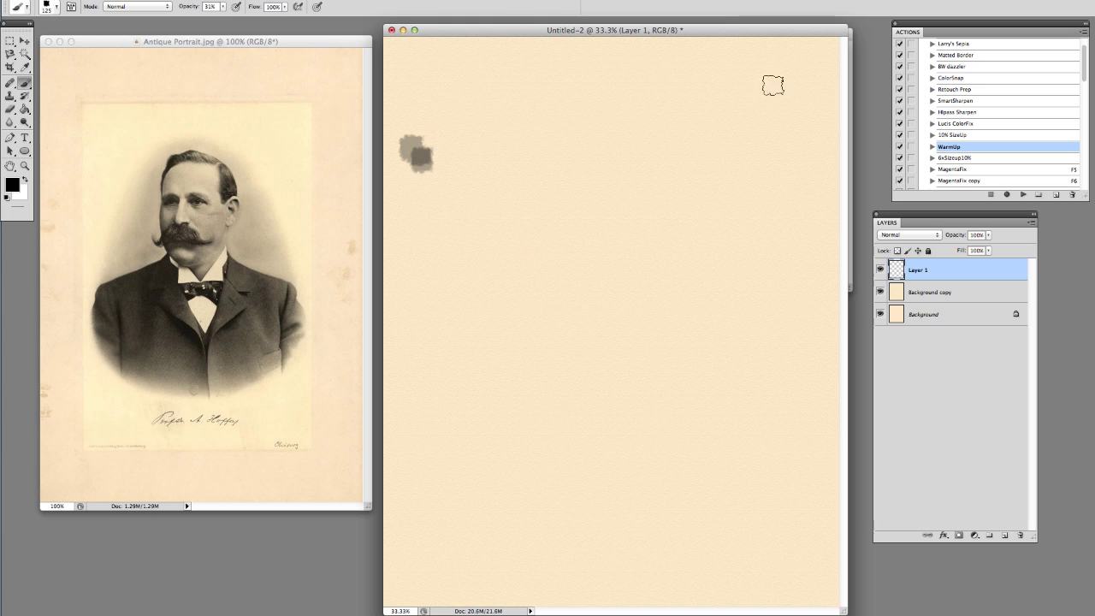
pyautogui.moveTo(730, 58); pyautogui.dragTo(748, 60)
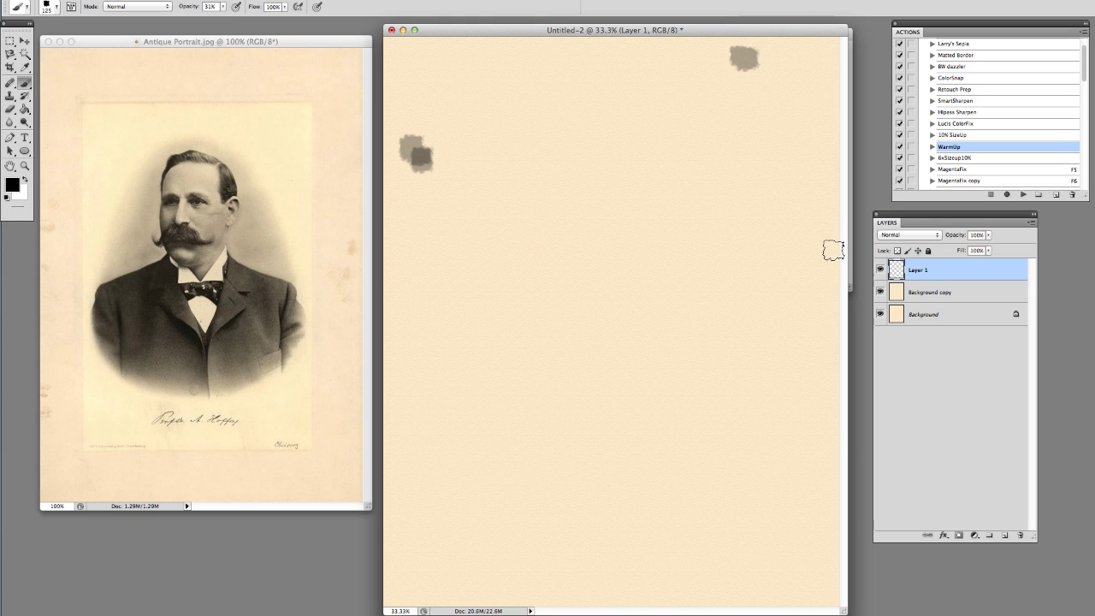
pyautogui.moveTo(833, 252); pyautogui.dragTo(828, 303)
pyautogui.moveTo(410, 524); pyautogui.dragTo(410, 564)
pyautogui.moveTo(747, 572)
pyautogui.mouseDown()
pyautogui.moveTo(734, 580)
pyautogui.moveTo(751, 561)
pyautogui.mouseUp()
pyautogui.moveTo(757, 459); pyautogui.dragTo(748, 449)
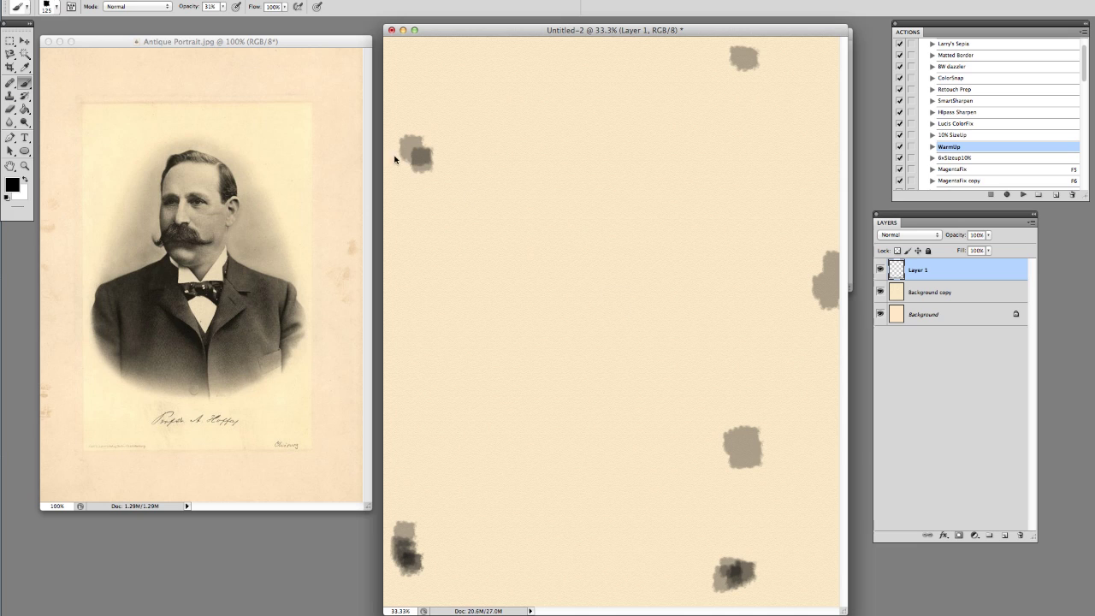
# Step: Switch to the hard round brush and darken the upper-left, lower-left and lower-right stains, reducing the brush to 50 px
pyautogui.click(57, 10)
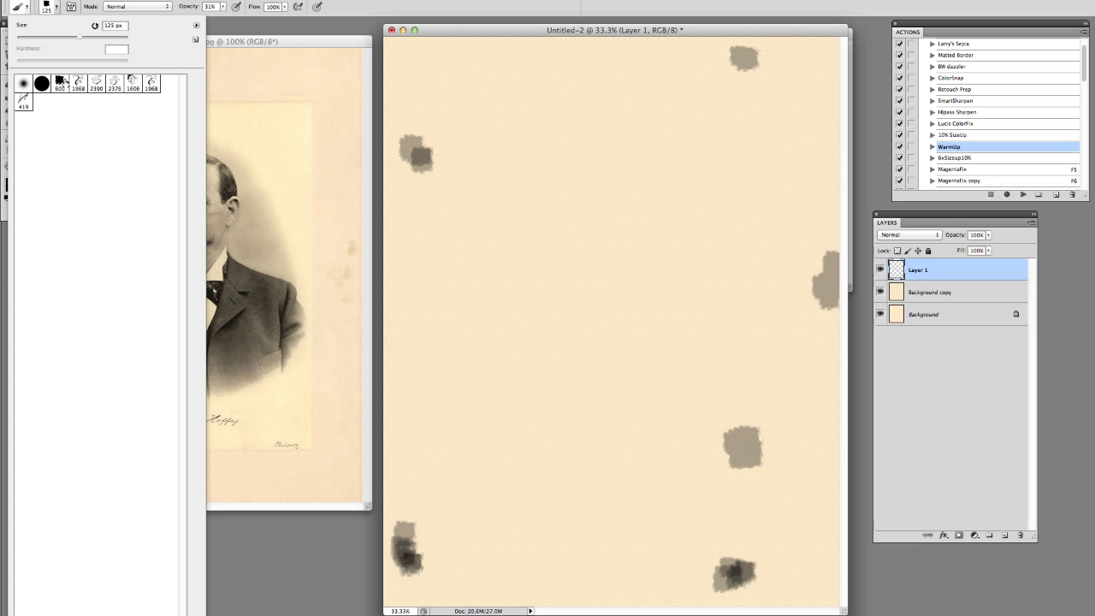
pyautogui.click(43, 86)
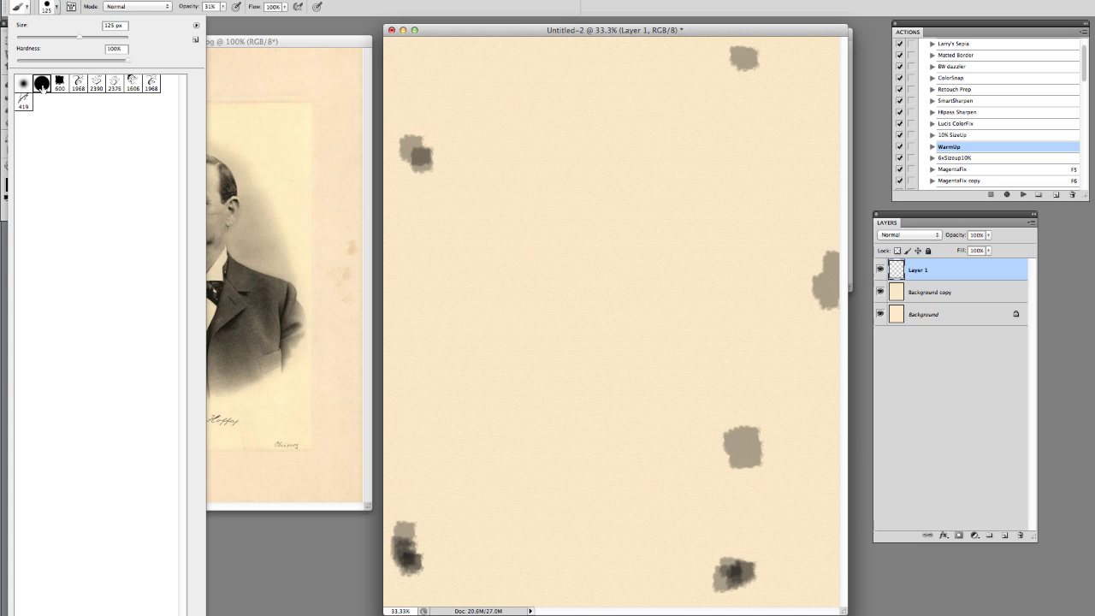
pyautogui.click(421, 152)
pyautogui.moveTo(421, 153); pyautogui.dragTo(421, 152)
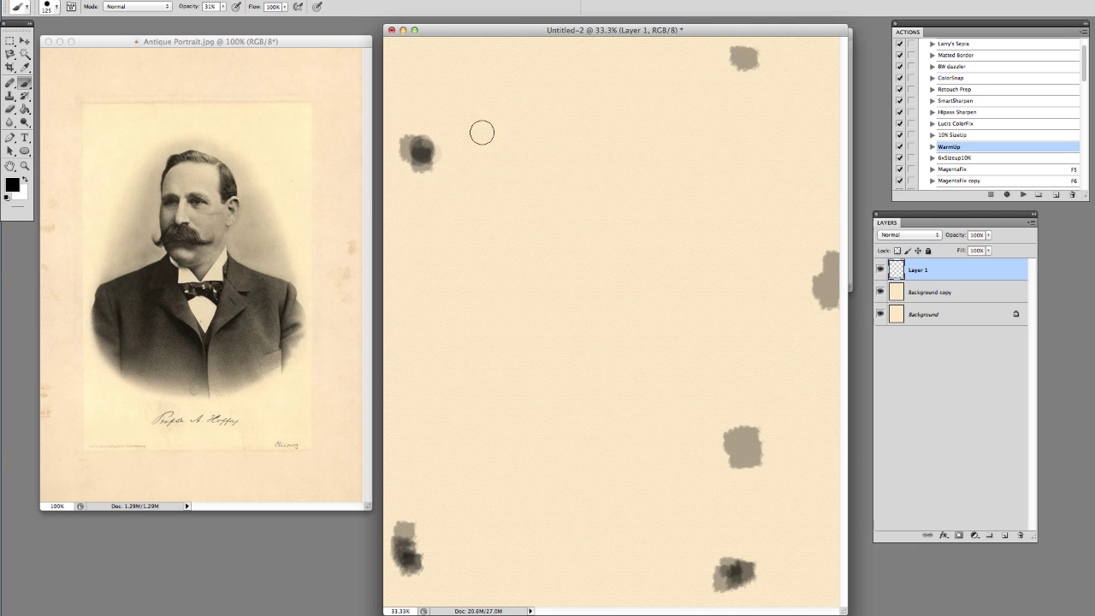
pyautogui.press('[')
pyautogui.moveTo(411, 552); pyautogui.dragTo(405, 541)
pyautogui.moveTo(733, 448); pyautogui.dragTo(737, 458)
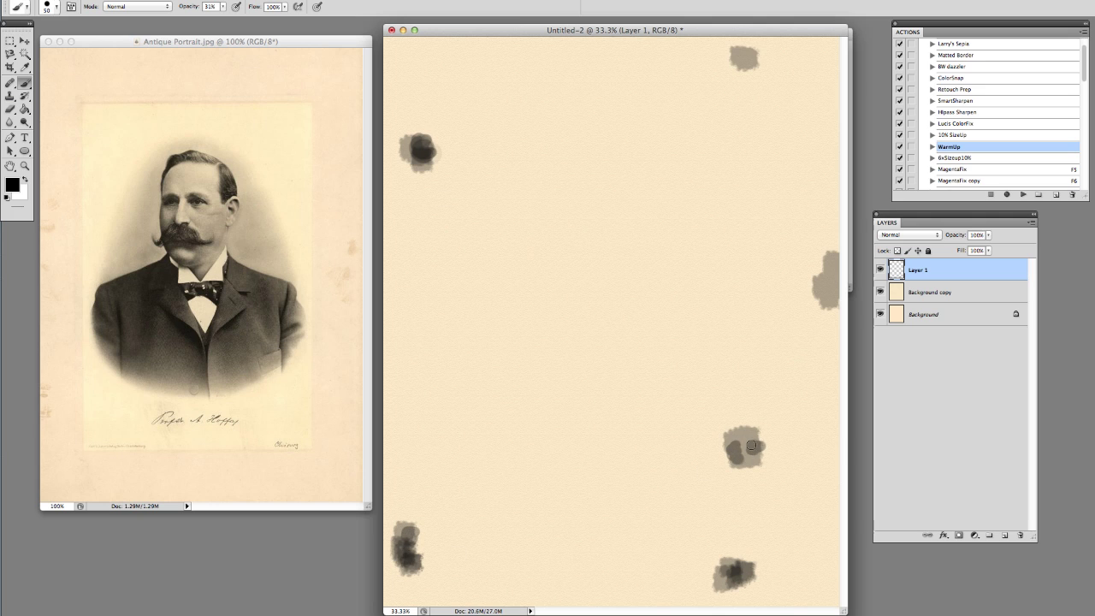
# Step: Choose the 1606 px ornamental scrollwork brush, try one full-size stamp on the canvas and undo it
pyautogui.click(56, 7)
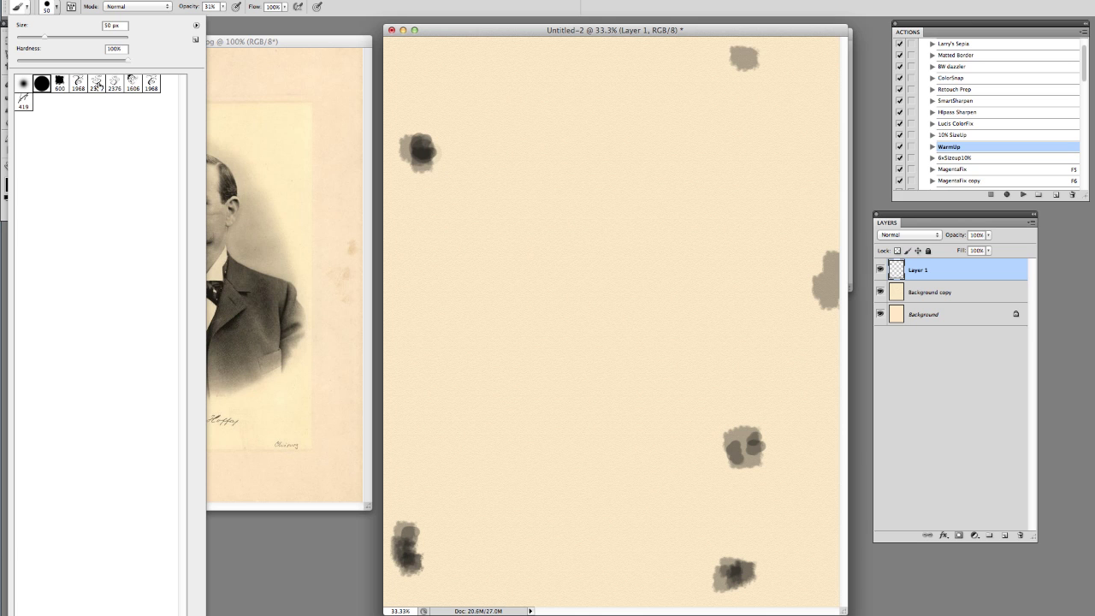
pyautogui.click(131, 80)
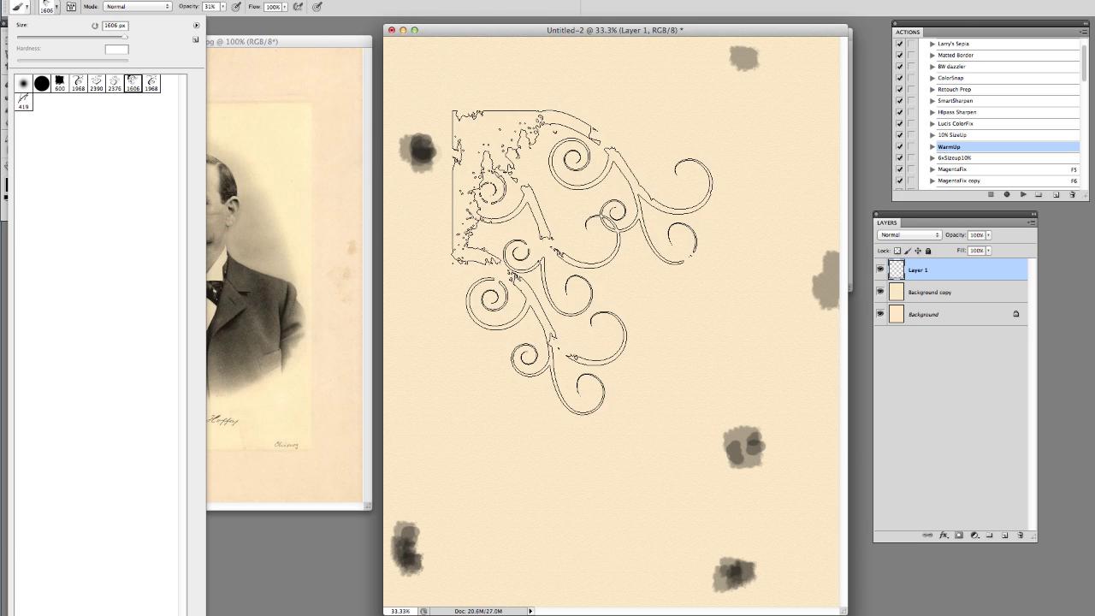
pyautogui.click(563, 262)
pyautogui.click(560, 263)
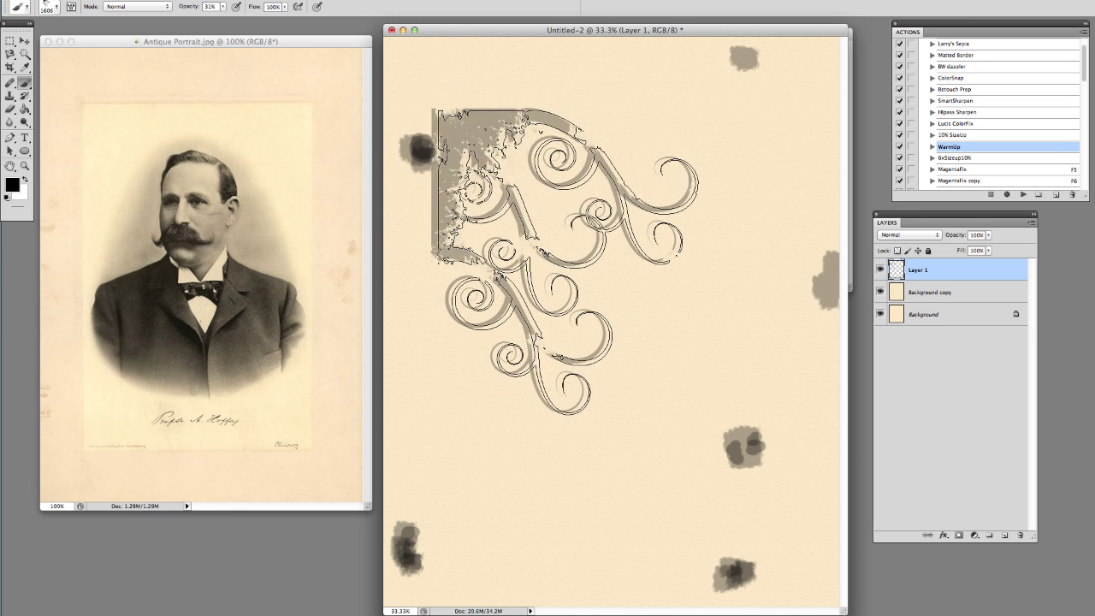
pyautogui.press('super+z')
# Step: Reduce the ornamental brush to 100 px and stamp it over the two stains near the canvas's upper-left and upper-right corners
pyautogui.press('[')
pyautogui.press('[')
pyautogui.press('[')
pyautogui.press('[')
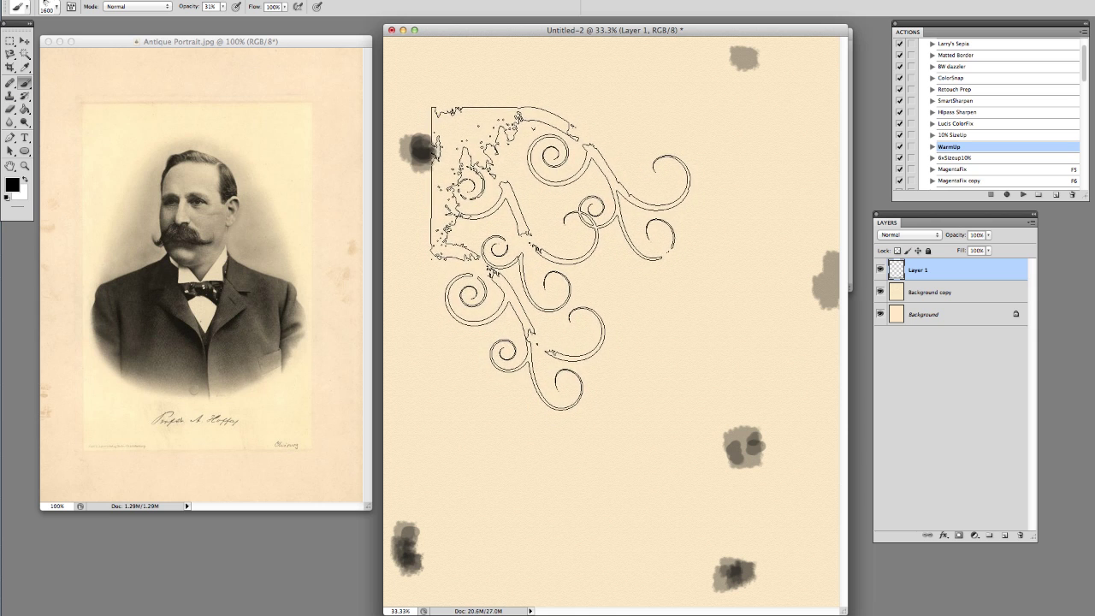
pyautogui.press('[')
pyautogui.press('[')
pyautogui.press('[')
pyautogui.press('[')
pyautogui.press('[')
pyautogui.press('[')
pyautogui.press('[')
pyautogui.press('[')
pyautogui.press('[')
pyautogui.press('[')
pyautogui.press('[')
pyautogui.press('[')
pyautogui.press('[')
pyautogui.press('[')
pyautogui.press('[')
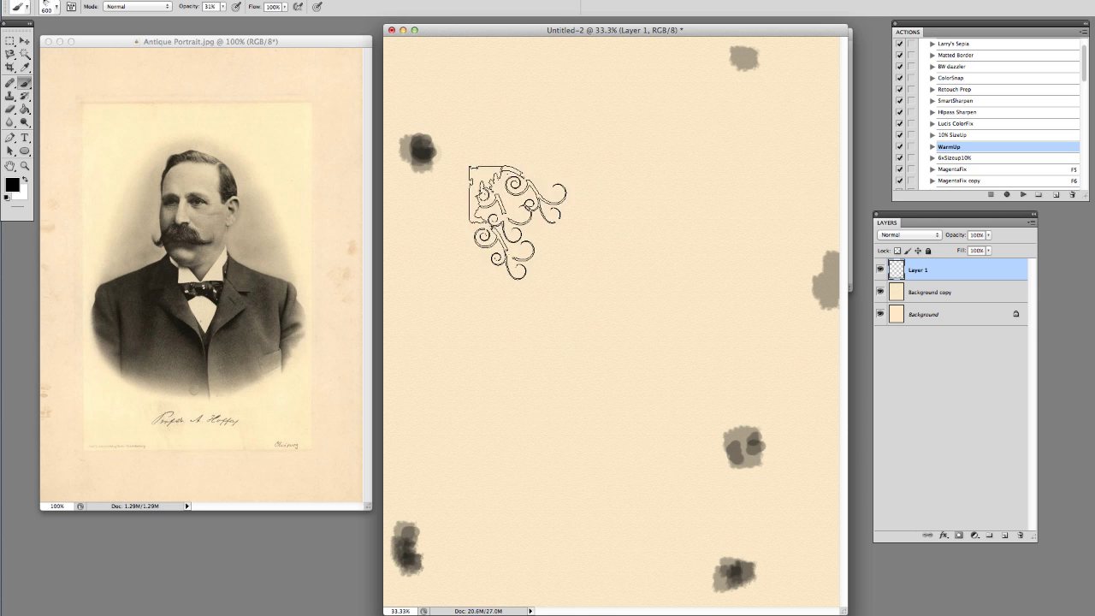
pyautogui.click(427, 135)
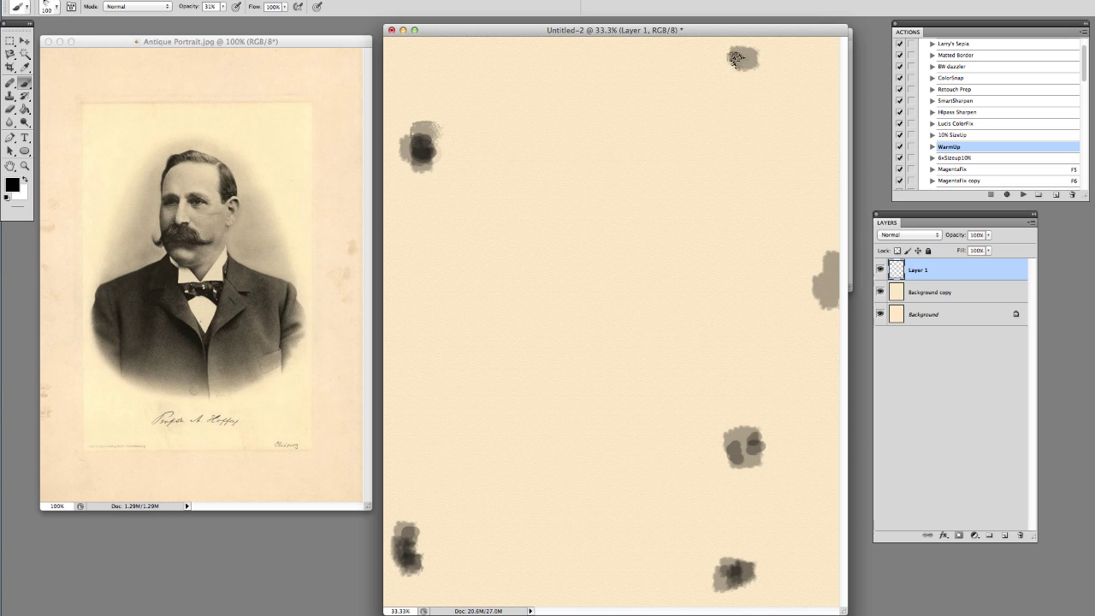
pyautogui.click(731, 59)
# Step: Stamp the ornamental texture over the right-edge stain and the blotch below it to roughen and darken them
pyautogui.click(818, 275)
pyautogui.click(824, 279)
pyautogui.click(823, 272)
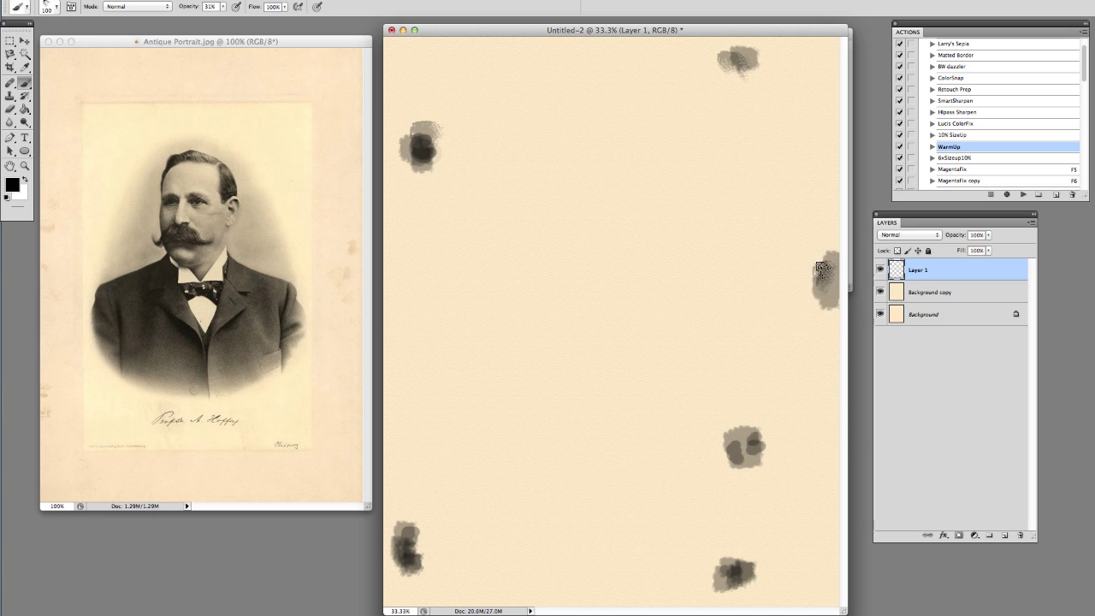
pyautogui.click(819, 261)
pyautogui.click(764, 447)
pyautogui.click(757, 441)
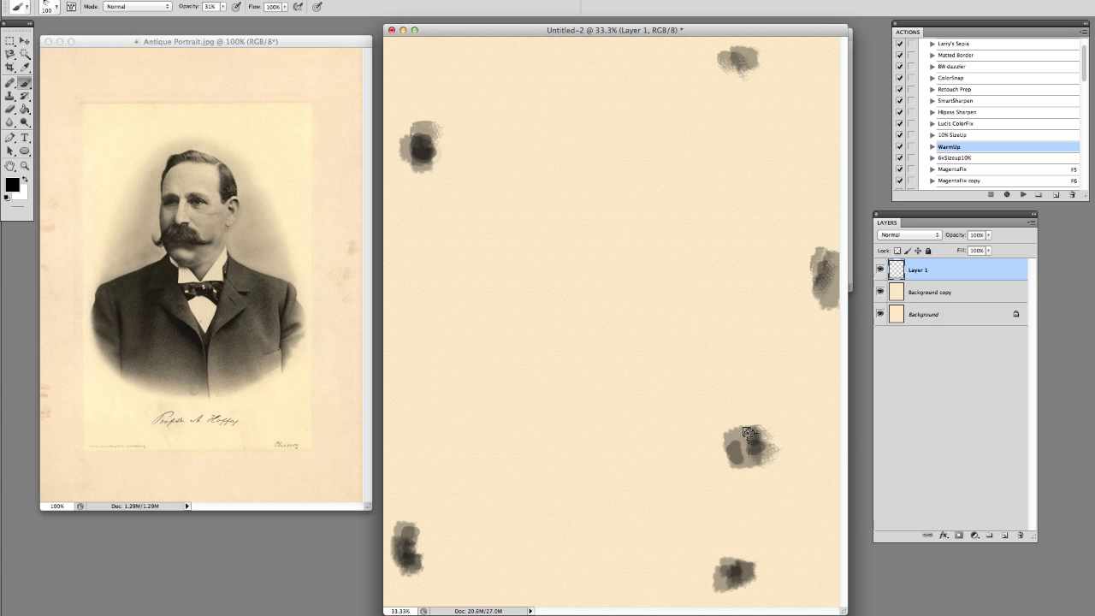
pyautogui.click(746, 445)
# Step: Extend the two stains near the canvas's bottom corners with overlapping stamps of the ornamental brush
pyautogui.click(737, 560)
pyautogui.click(753, 567)
pyautogui.click(765, 563)
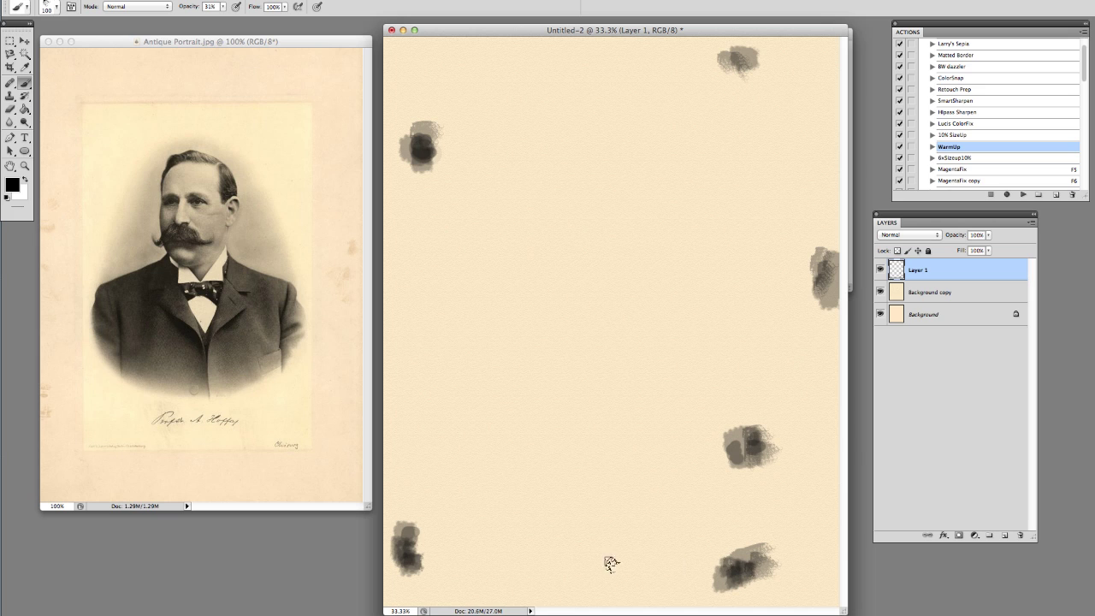
pyautogui.click(422, 551)
pyautogui.click(426, 565)
pyautogui.click(438, 569)
pyautogui.click(413, 537)
pyautogui.click(416, 517)
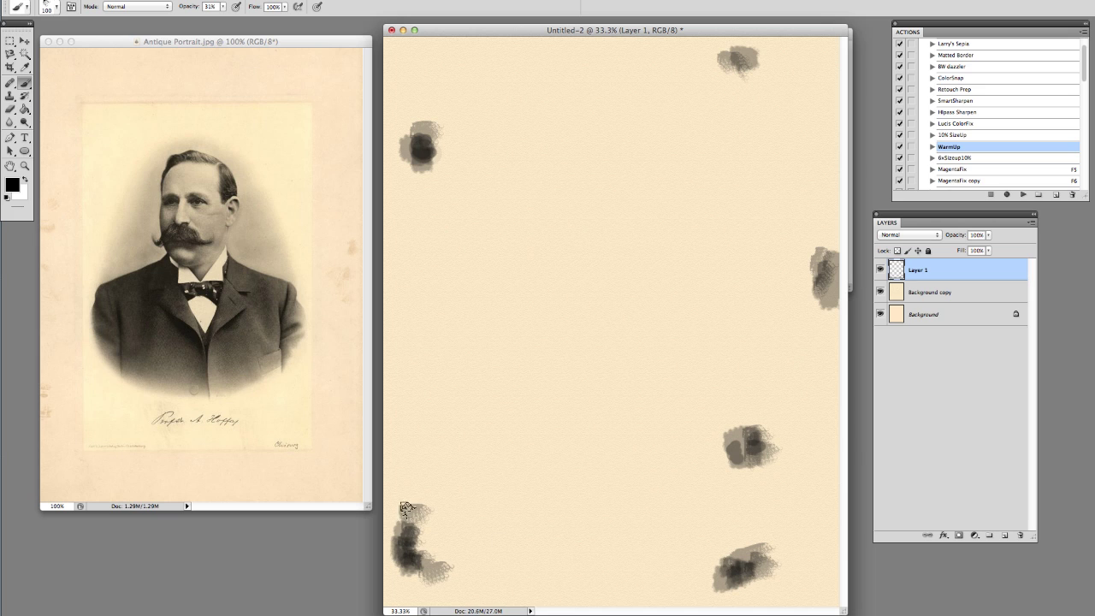
# Step: Stamp new faint textured stains along the left edge of the canvas and one near the upper edge
pyautogui.click(405, 353)
pyautogui.click(408, 357)
pyautogui.click(413, 375)
pyautogui.click(392, 288)
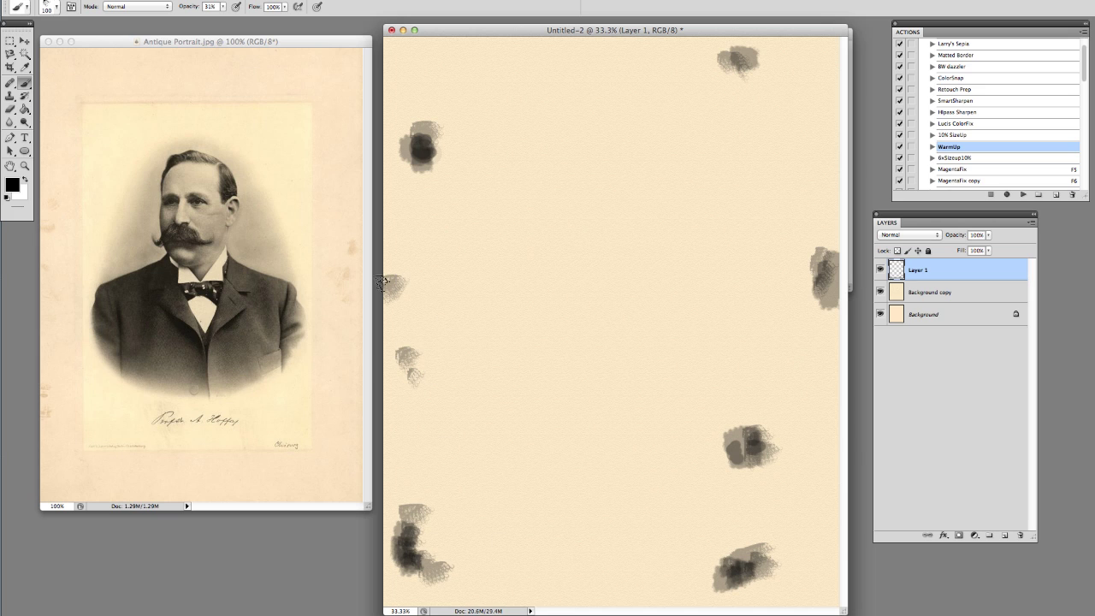
pyautogui.click(541, 80)
# Step: Build up a dark vertical stain at the canvas's lower right edge with repeated overlapping stamps
pyautogui.click(834, 537)
pyautogui.click(830, 547)
pyautogui.click(831, 554)
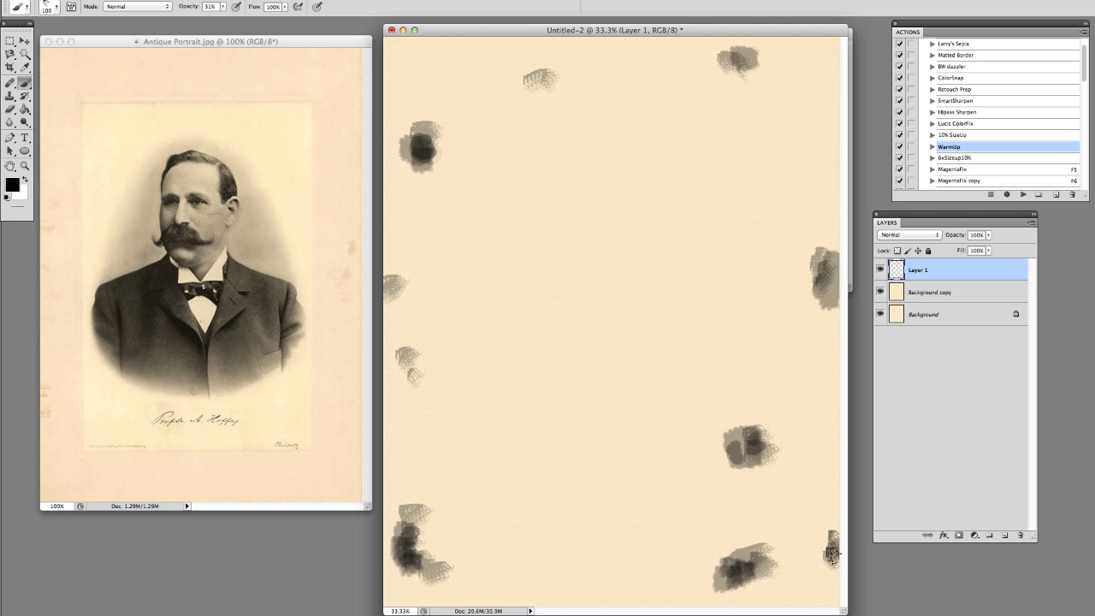
pyautogui.click(831, 557)
pyautogui.click(831, 566)
pyautogui.click(828, 565)
pyautogui.click(826, 577)
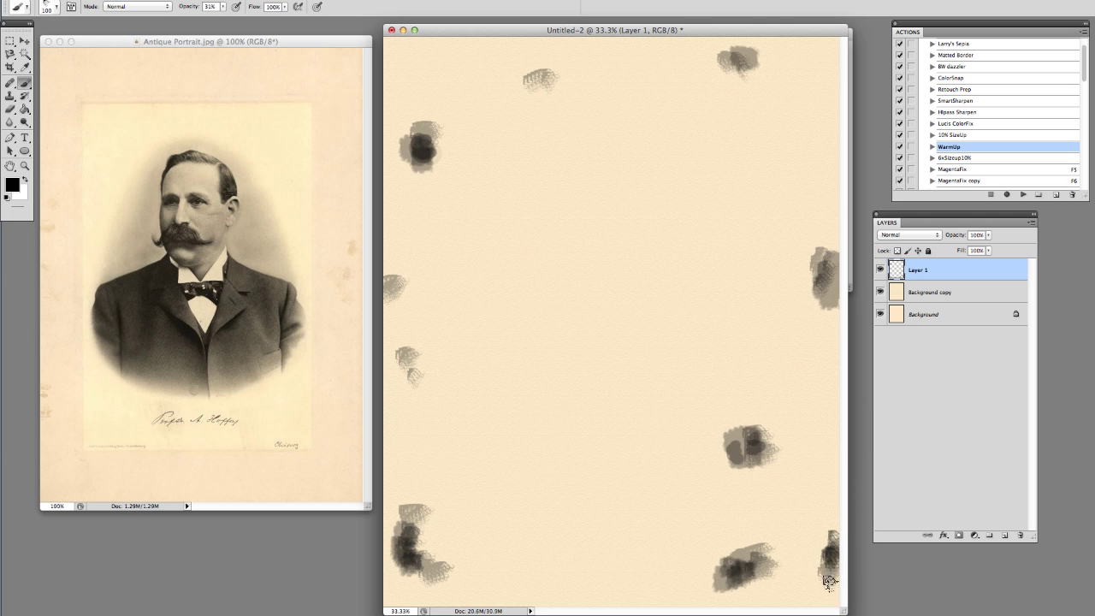
pyautogui.click(830, 580)
pyautogui.click(828, 586)
pyautogui.click(831, 588)
pyautogui.click(831, 565)
pyautogui.click(832, 550)
pyautogui.click(828, 538)
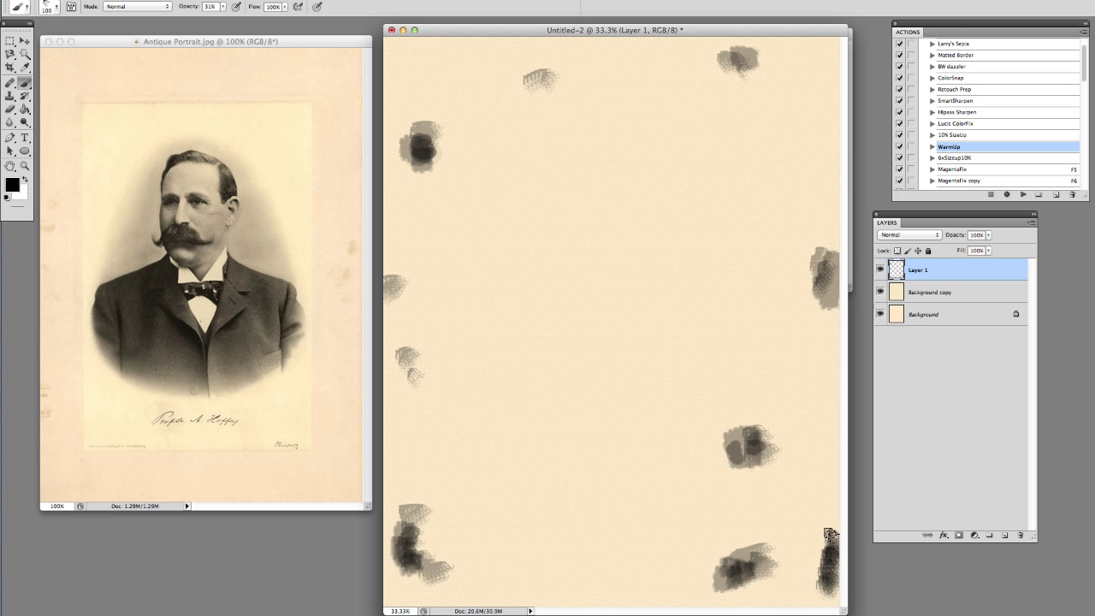
# Step: Set the stain layer's blend mode to Overlay and lower its opacity so the stains blend softly into the paper
pyautogui.moveTo(624, 34); pyautogui.dragTo(619, 30)
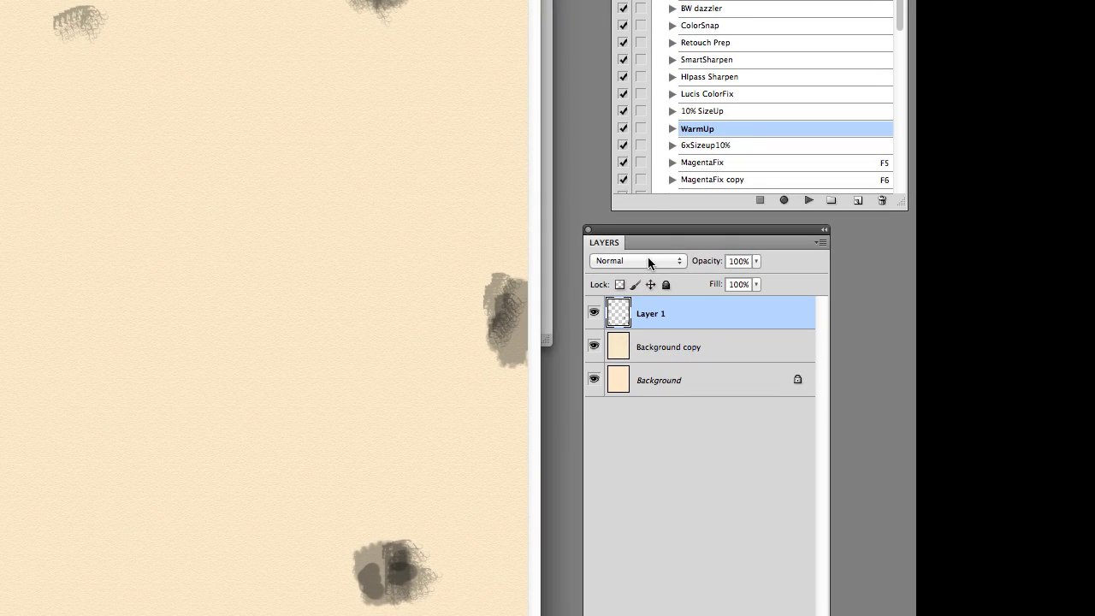
pyautogui.click(643, 260)
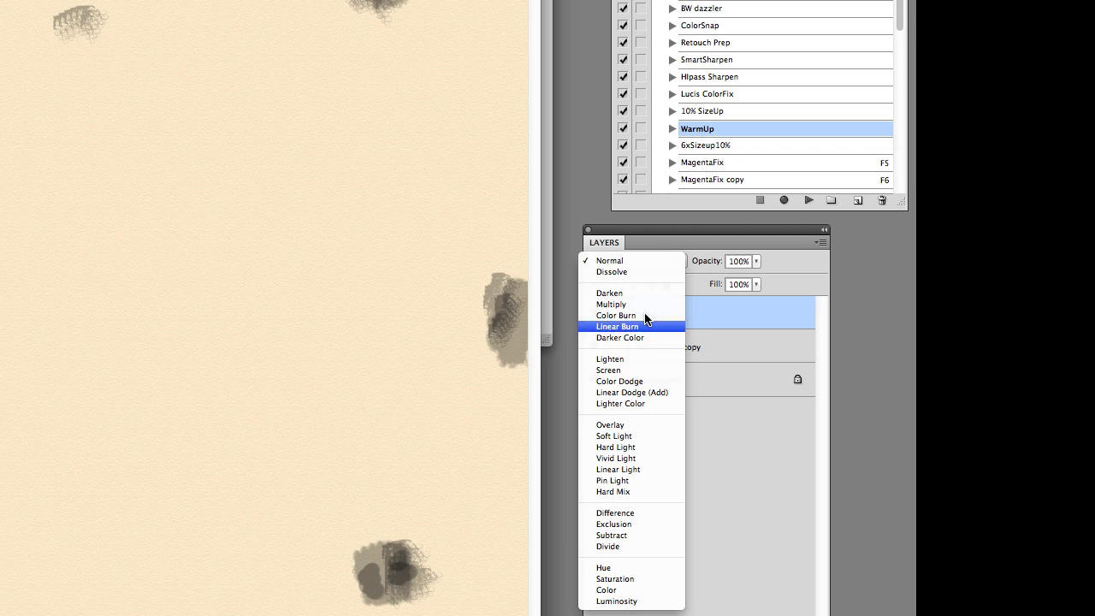
pyautogui.click(609, 426)
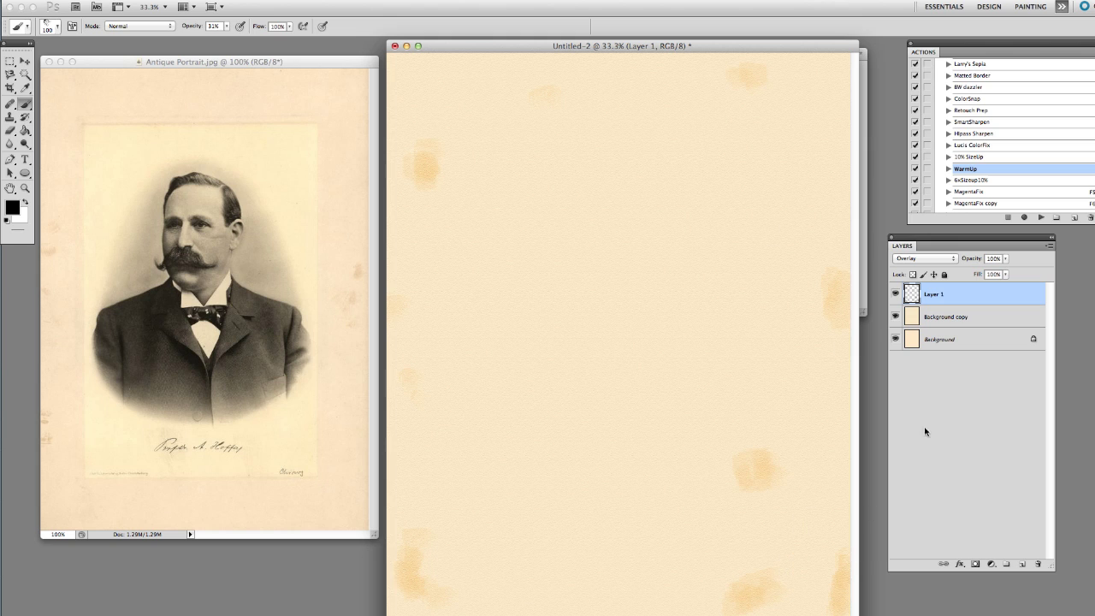
pyautogui.click(1005, 258)
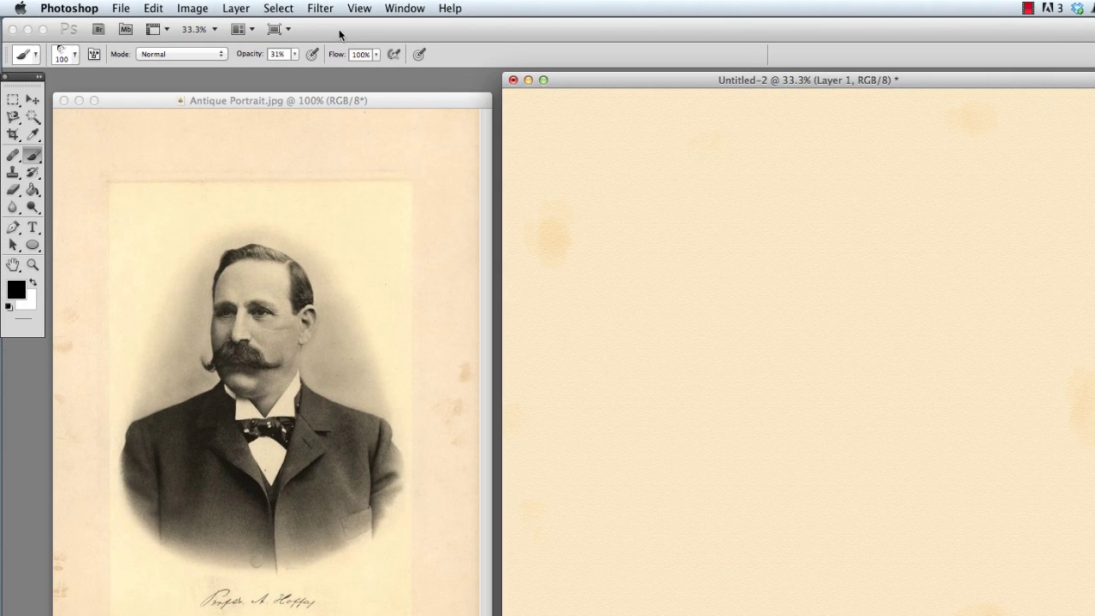
# Step: Flatten the stained paper image into a single Background layer
pyautogui.click(232, 8)
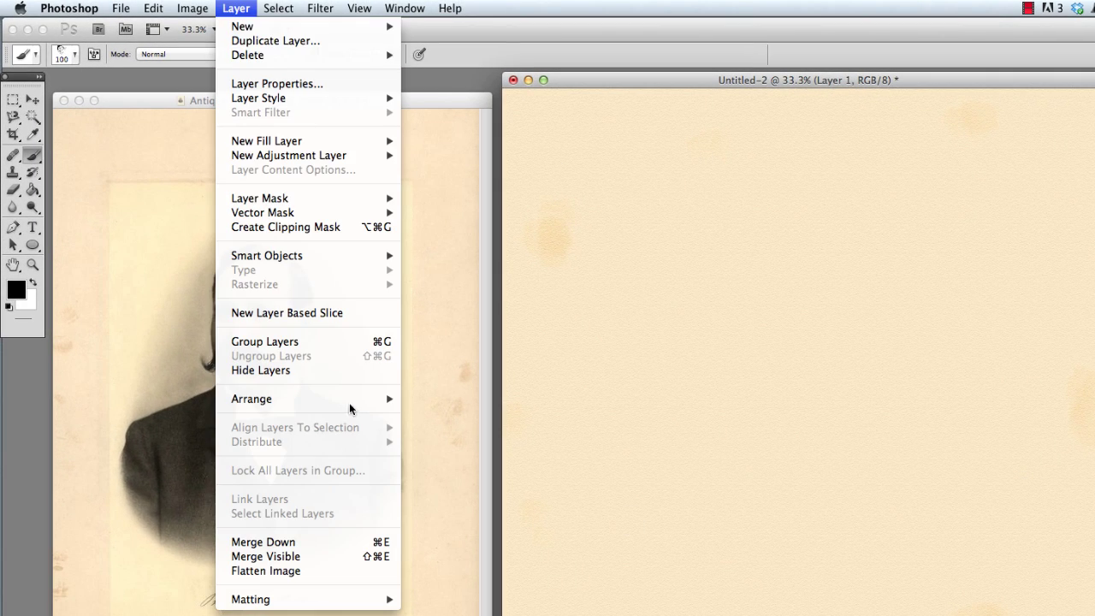
pyautogui.click(293, 571)
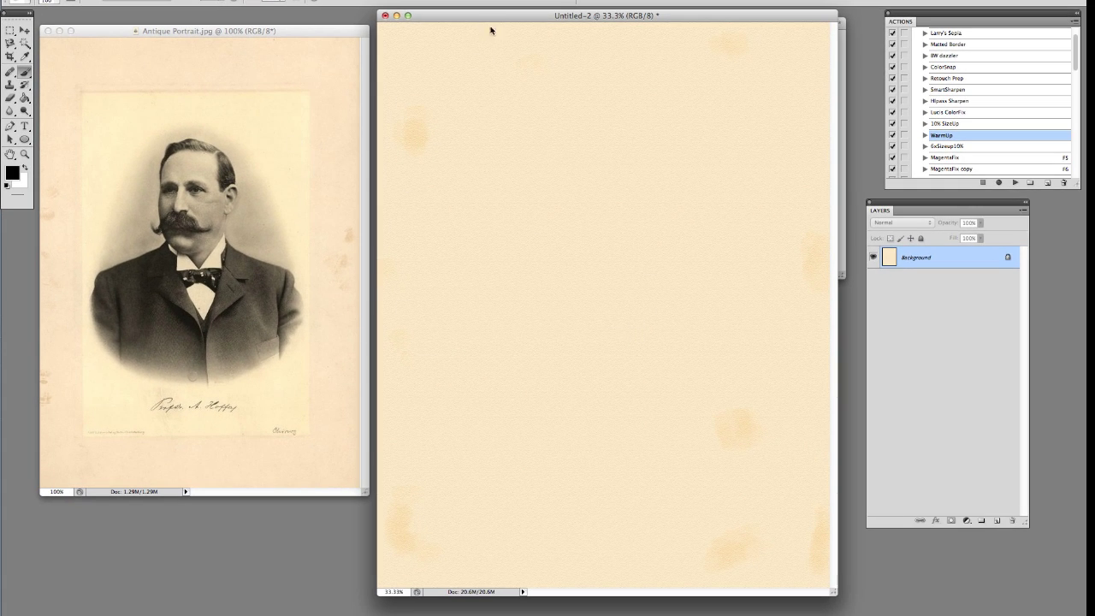
pyautogui.moveTo(493, 18); pyautogui.dragTo(497, 20)
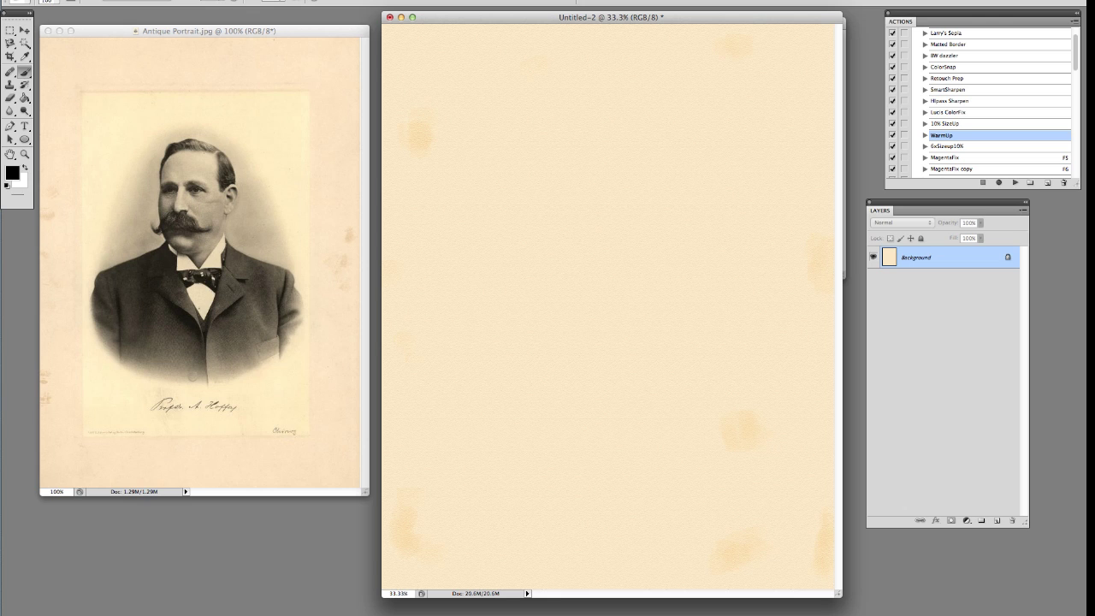
# Step: Display the grid over the paper document
pyautogui.click(272, 0)
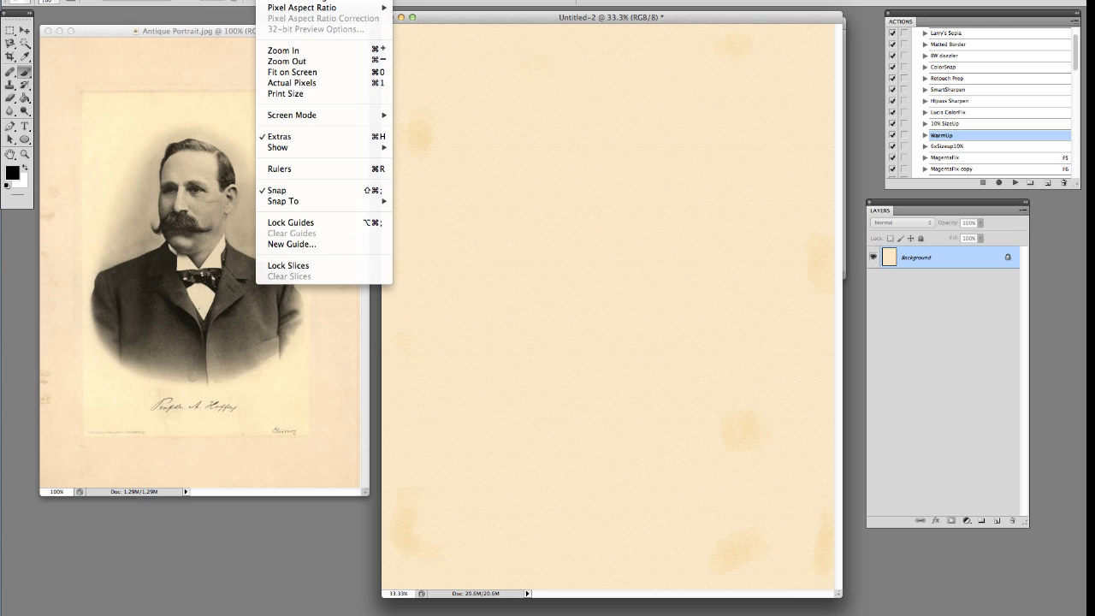
pyautogui.moveTo(311, 151)
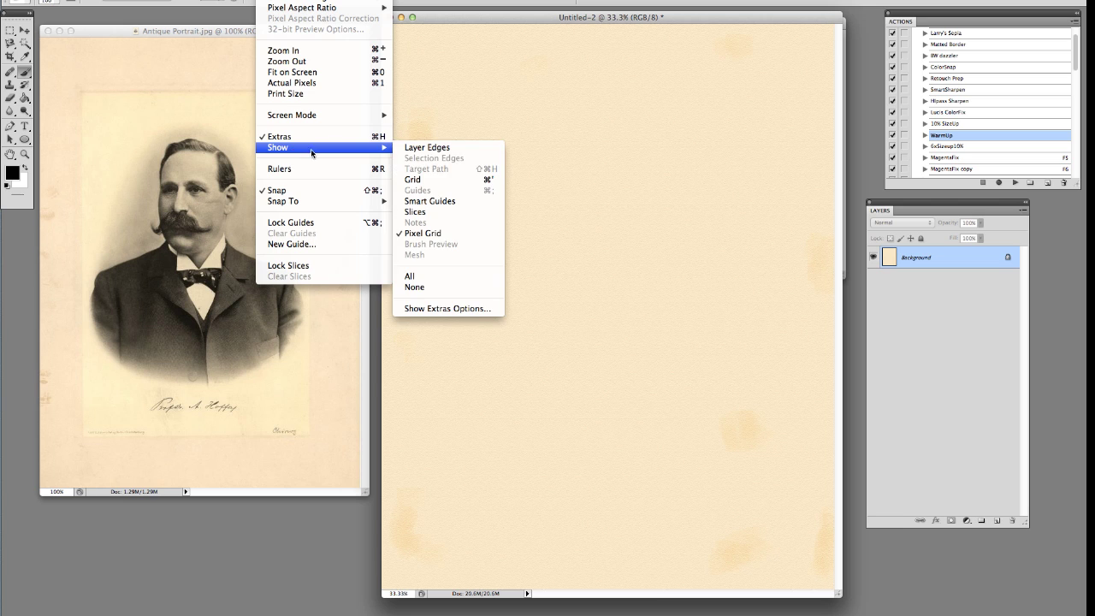
pyautogui.click(419, 180)
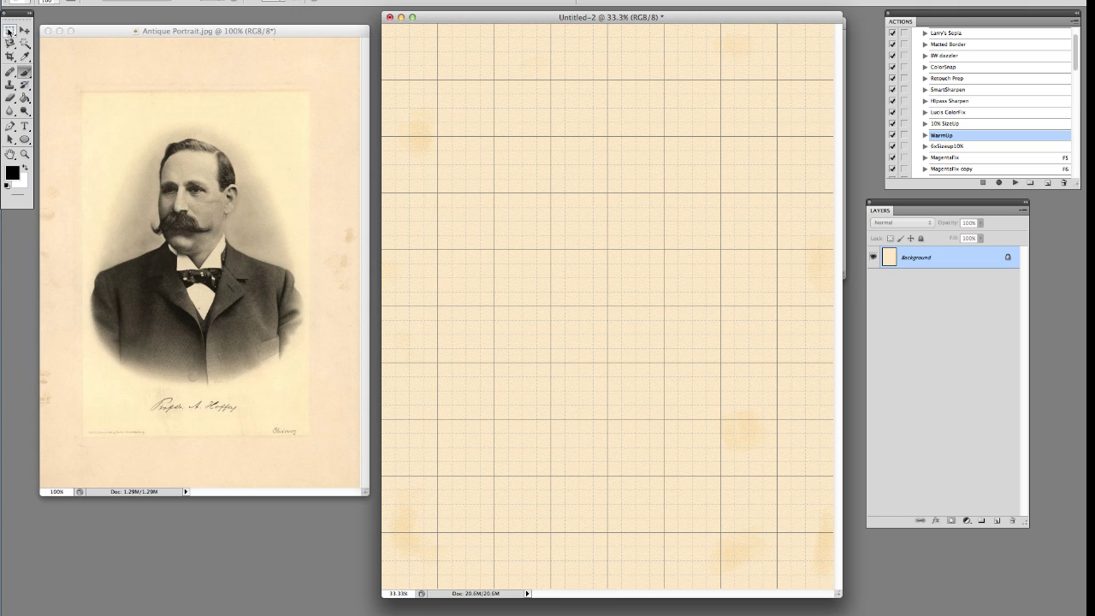
# Step: Select a centred rectangle with the Rectangular Marquee, inset one major grid square from every edge of the canvas
pyautogui.click(8, 31)
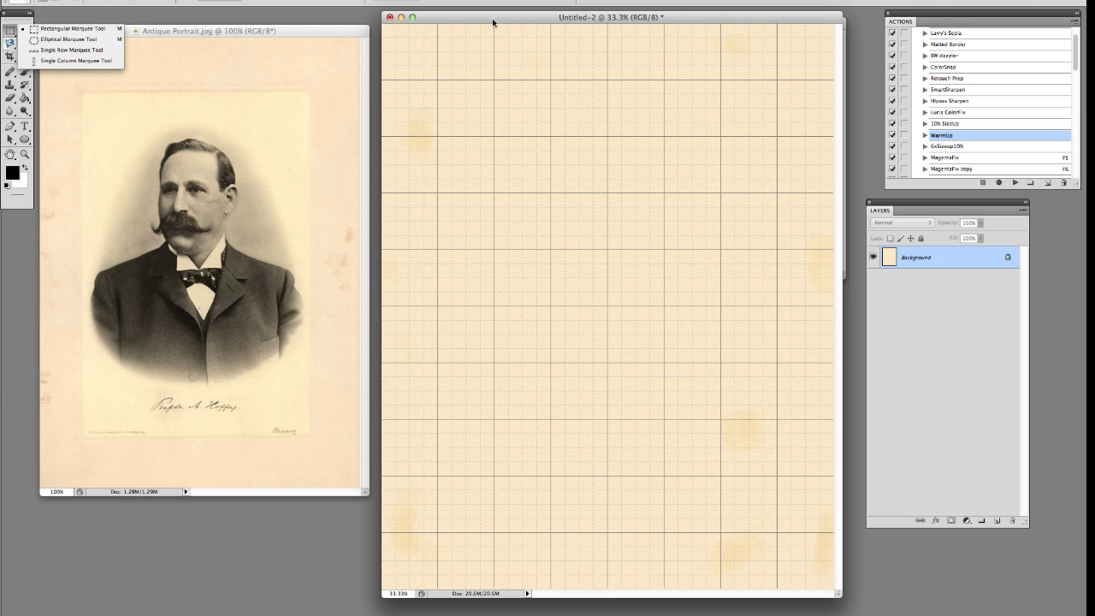
pyautogui.moveTo(496, 16); pyautogui.dragTo(497, 18)
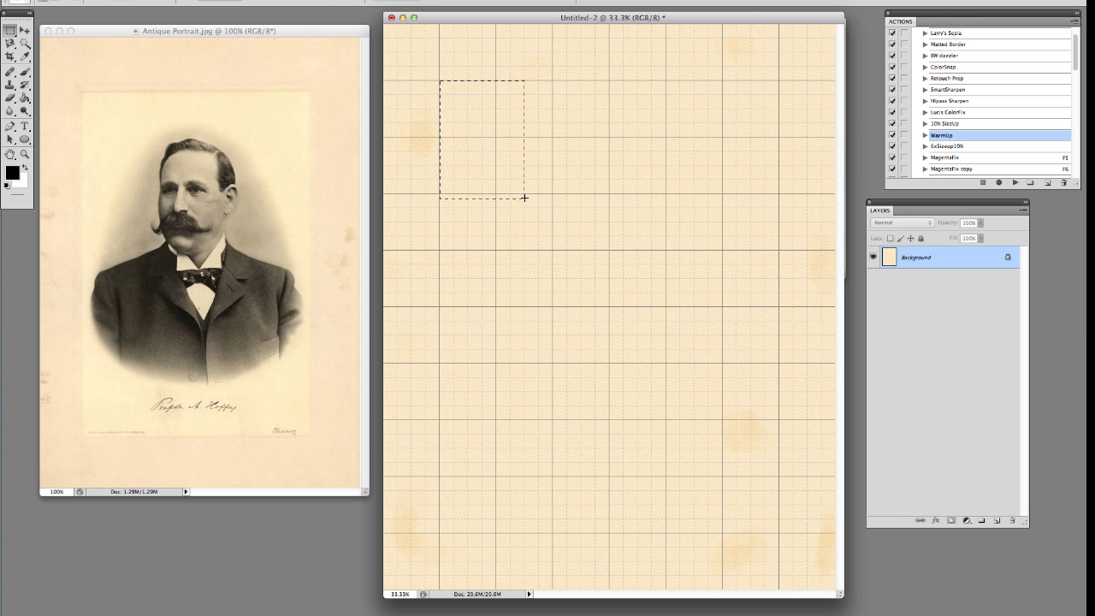
pyautogui.moveTo(687, 423); pyautogui.dragTo(776, 533)
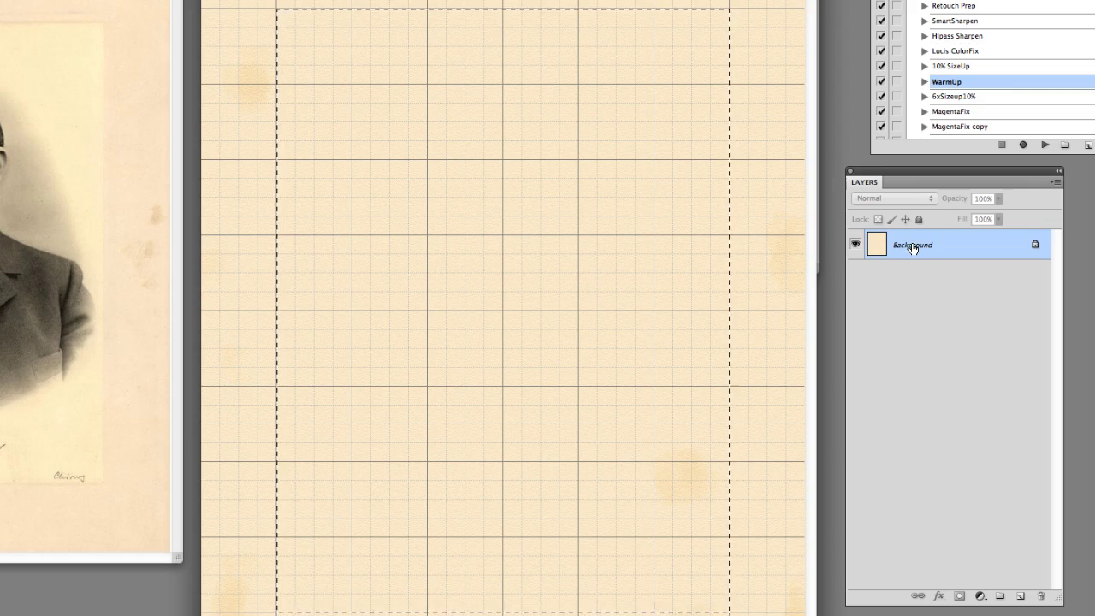
# Step: Convert the locked Background into a regular layer and delete its selected centre, leaving only the paper border
pyautogui.doubleClick(913, 245)
pyautogui.click(561, 256)
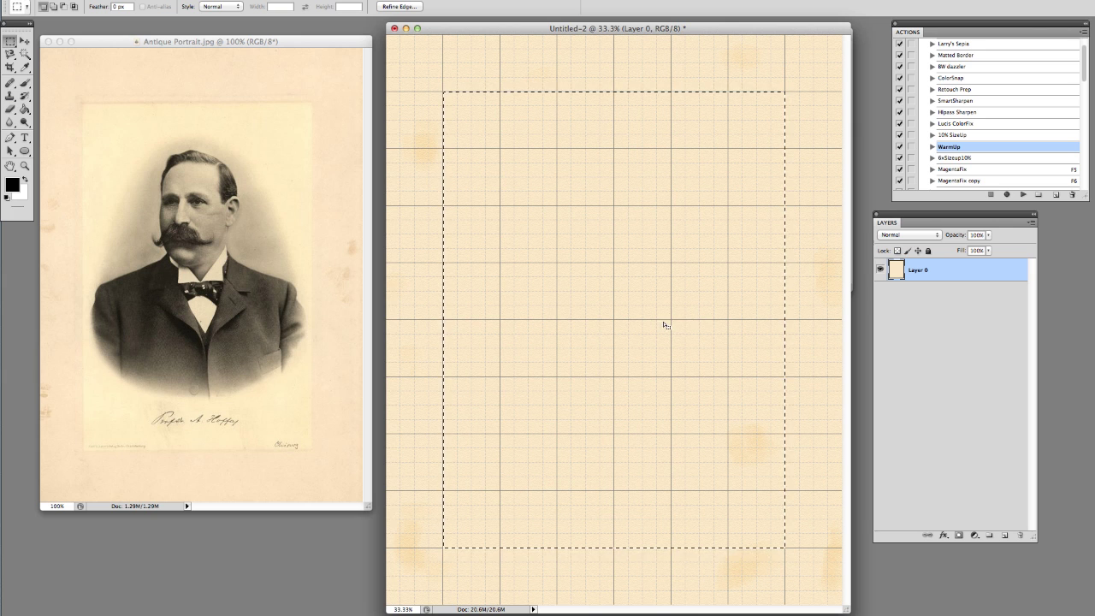
pyautogui.press('Delete')
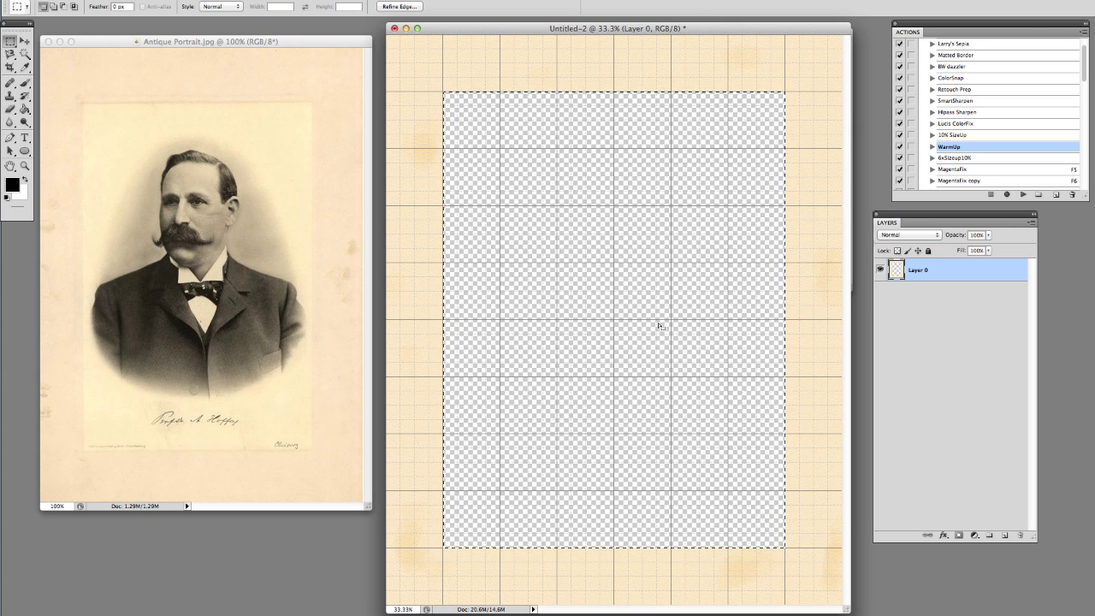
# Step: Add a new empty layer above the paper border layer, keeping the centre selection active
pyautogui.moveTo(636, 30); pyautogui.dragTo(627, 31)
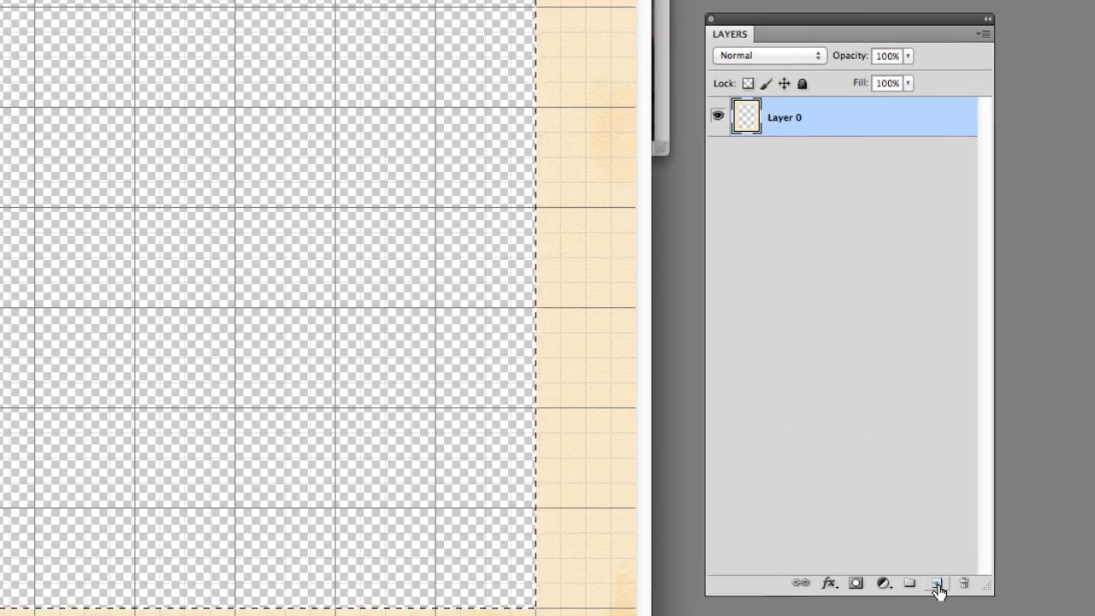
pyautogui.click(938, 584)
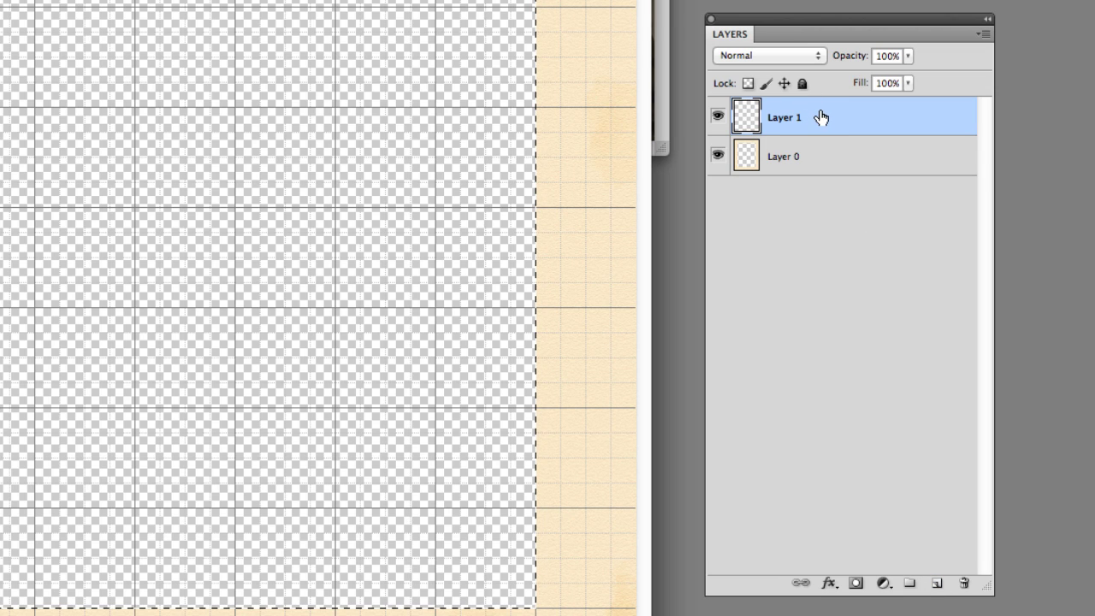
# Step: Move the empty layer below the paper border layer and fill its centre selection with a cream colour sampled from the antique portrait
pyautogui.moveTo(821, 117); pyautogui.dragTo(800, 190)
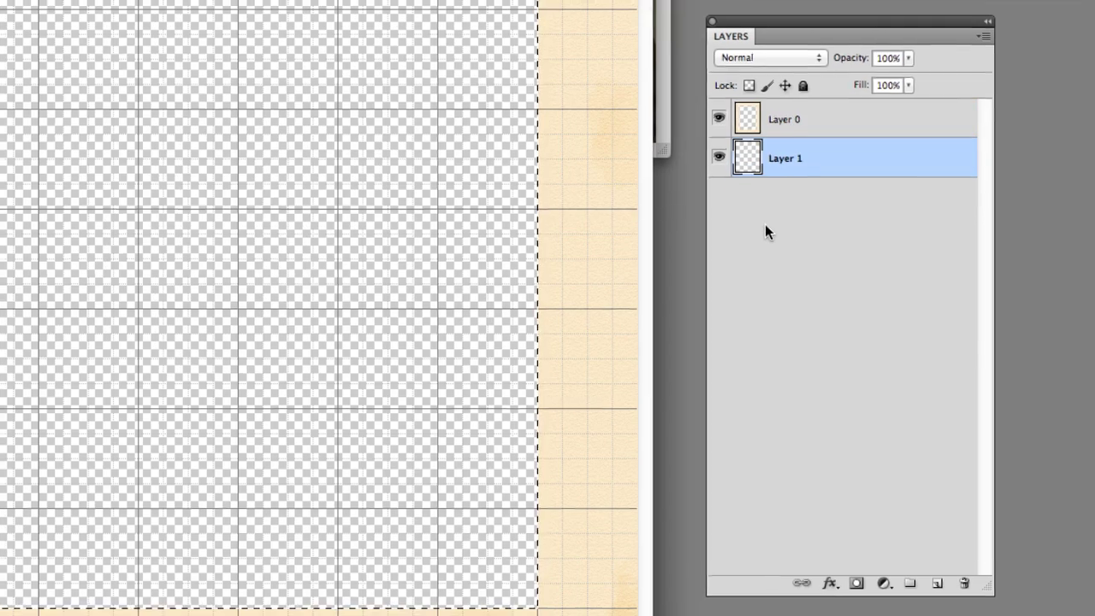
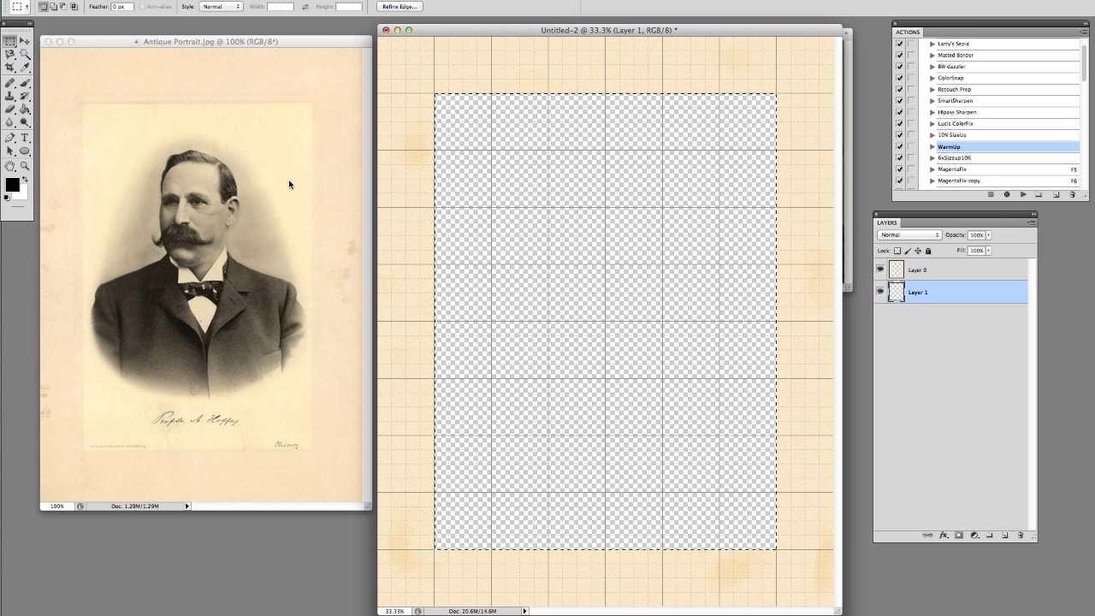
pyautogui.click(25, 111)
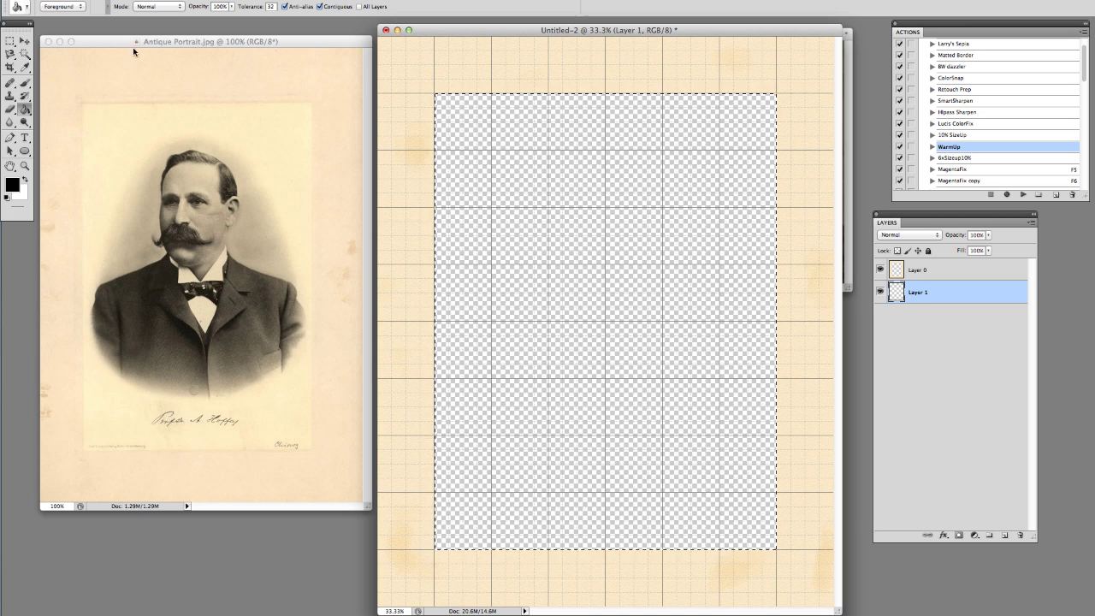
pyautogui.moveTo(145, 41); pyautogui.dragTo(148, 52)
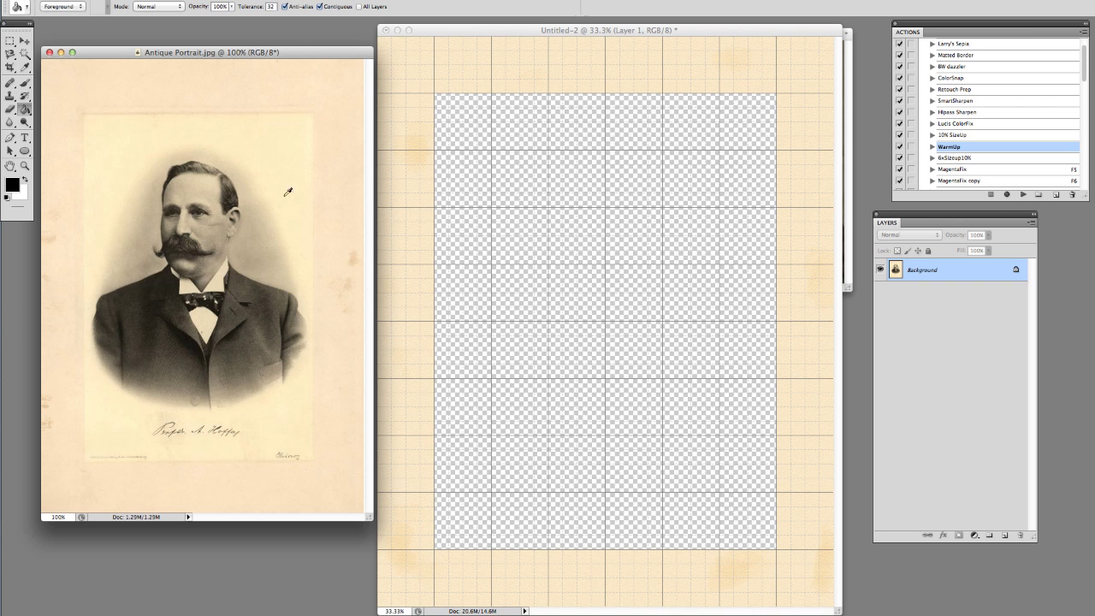
pyautogui.keyDown('alt'); pyautogui.click(300, 250); pyautogui.keyUp('alt')
pyautogui.moveTo(624, 35); pyautogui.dragTo(623, 36)
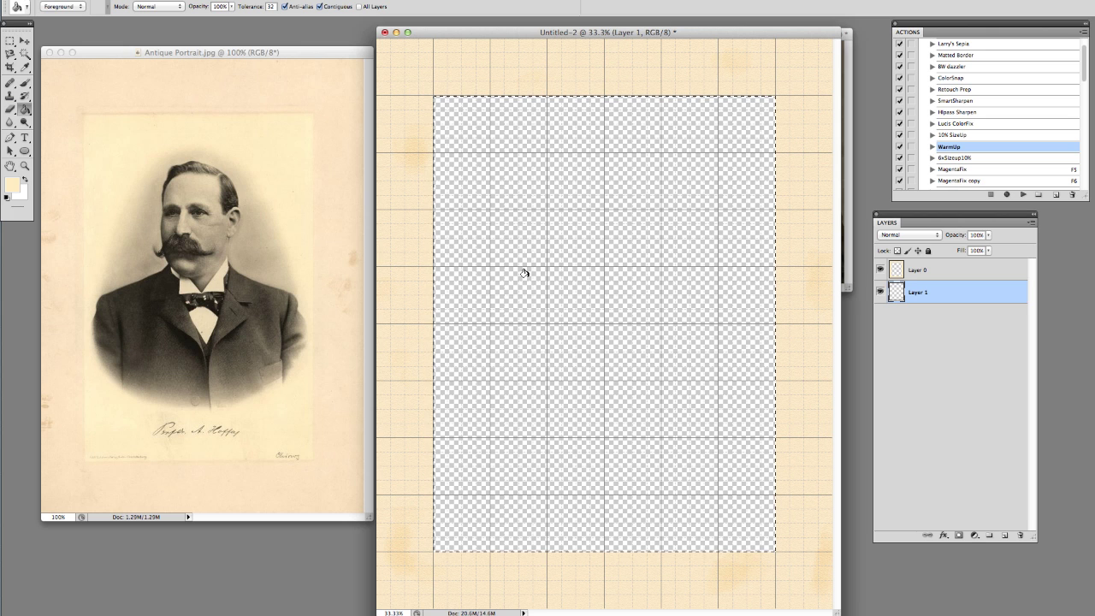
pyautogui.click(640, 303)
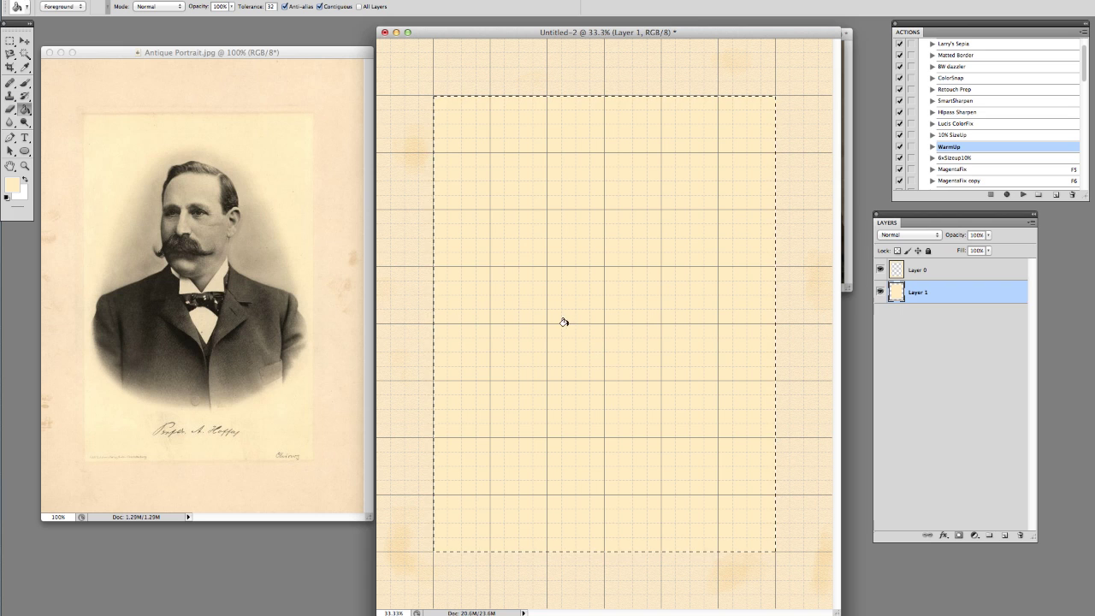
# Step: Refill the centre with a lighter cream sampled from the antique portrait's inner paper, and deselect
pyautogui.click(282, 111)
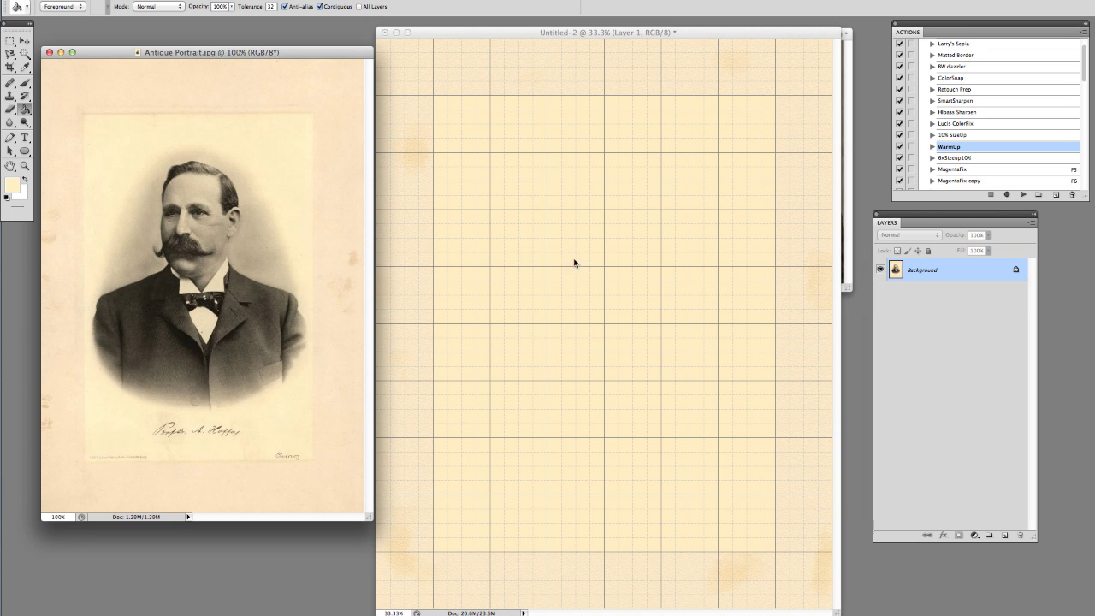
pyautogui.click(673, 33)
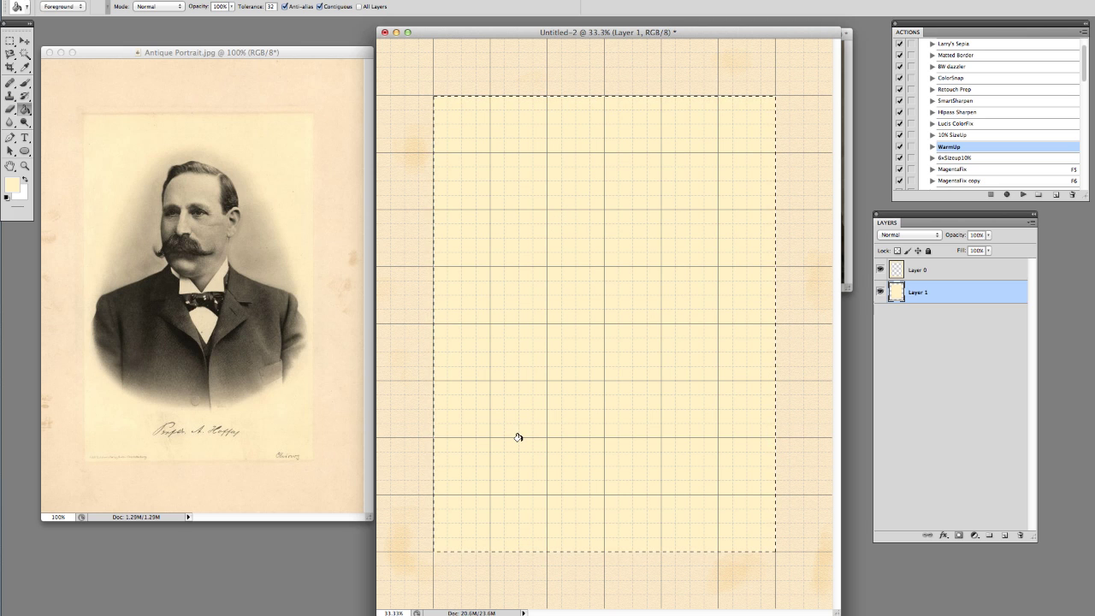
pyautogui.press('super+d')
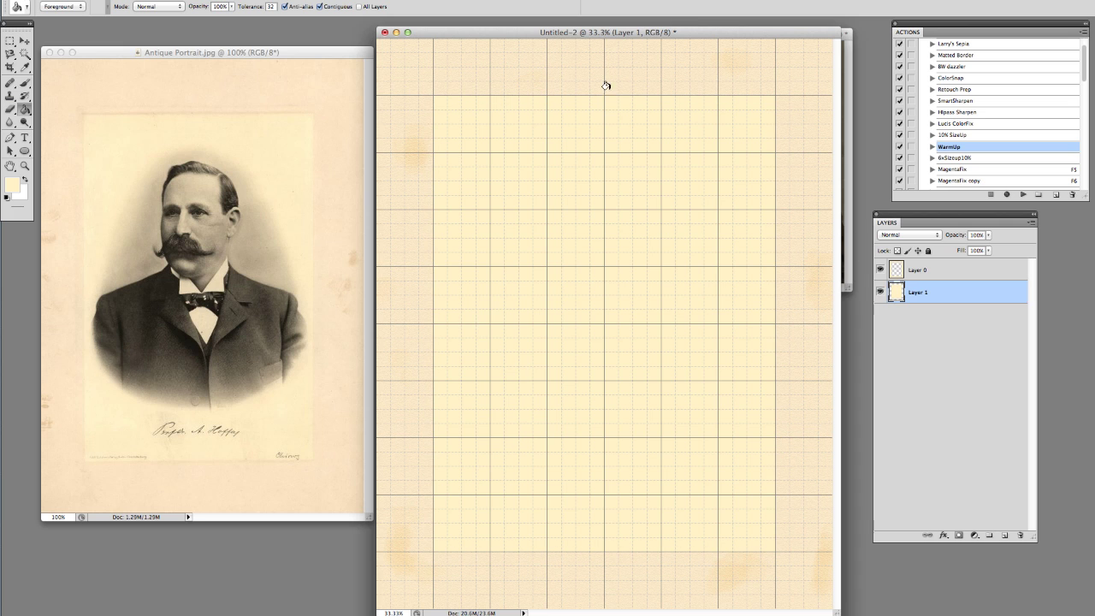
# Step: Hide the grid over the paper document
pyautogui.click(272, 0)
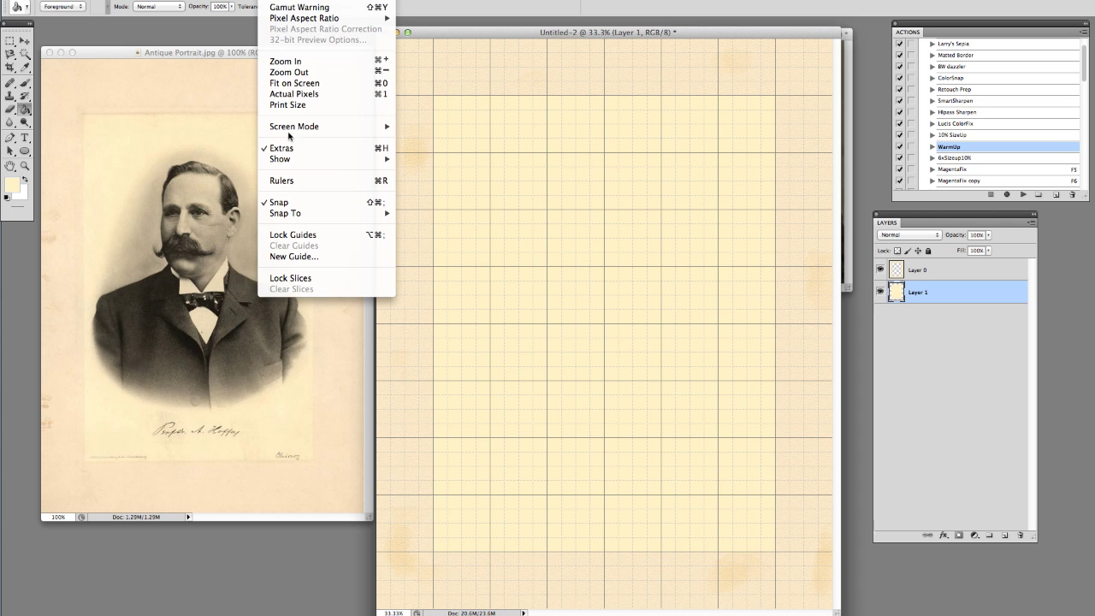
pyautogui.moveTo(306, 164)
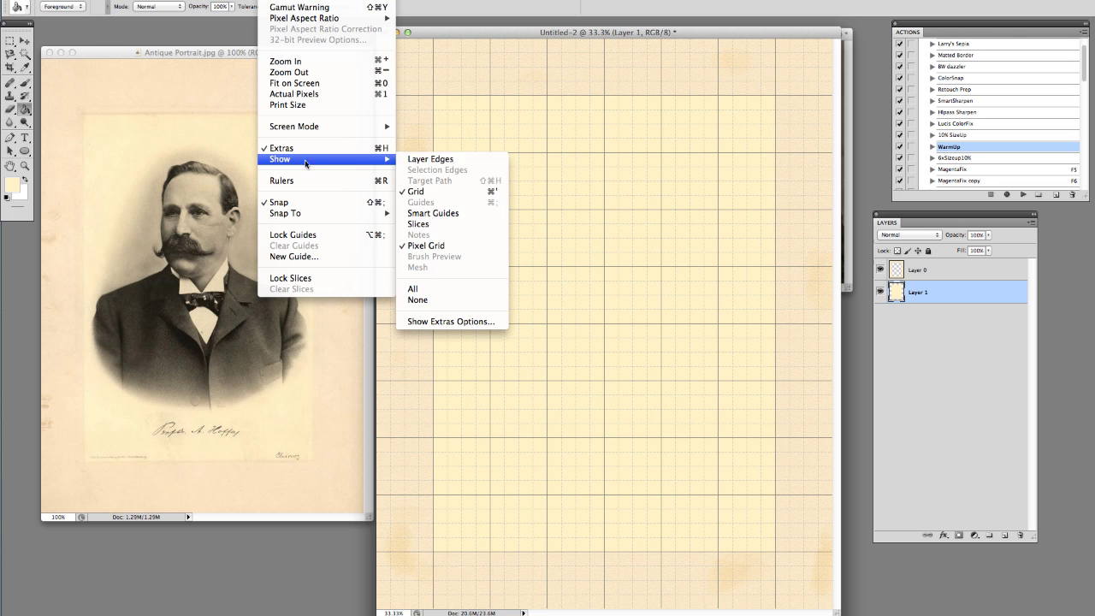
pyautogui.click(450, 192)
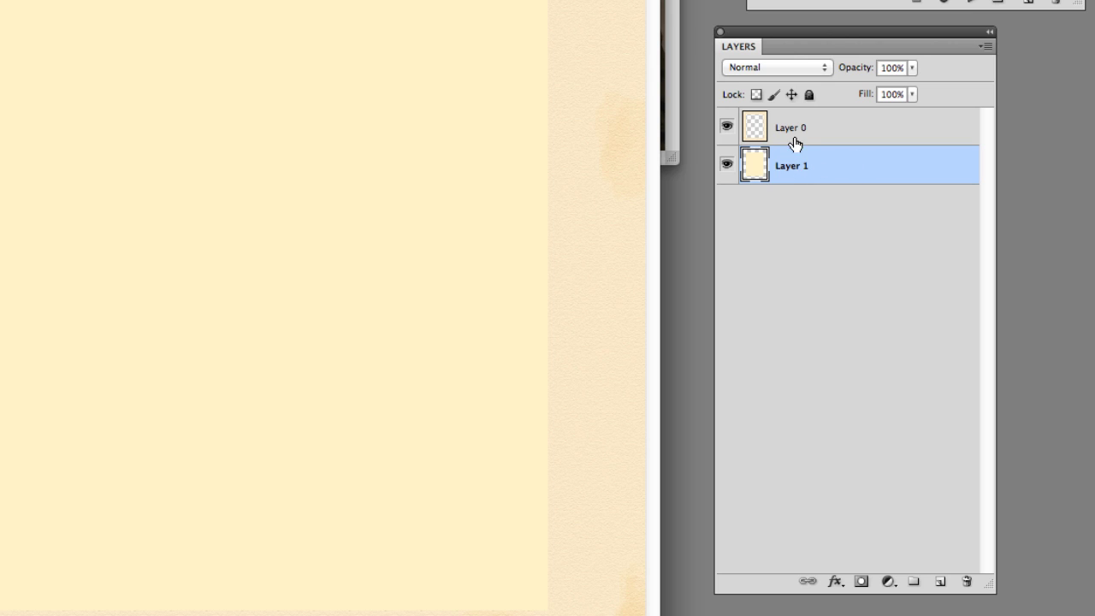
# Step: Rename the paper border layer "mat" and the cream centre layer "paper"
pyautogui.doubleClick(791, 128)
pyautogui.write('mat')
pyautogui.press('Return')
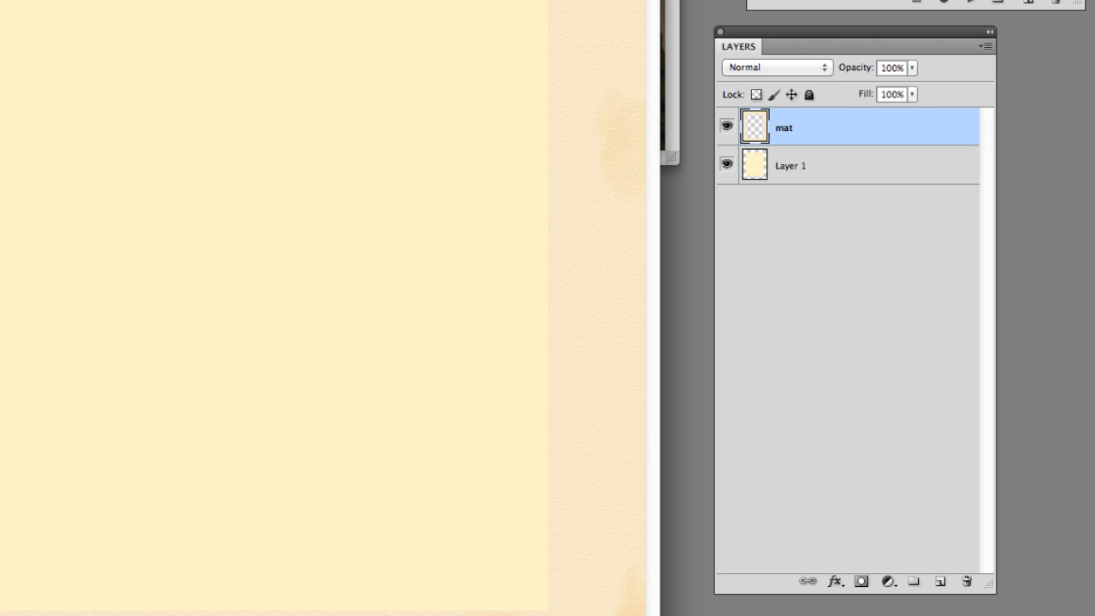
pyautogui.click(789, 166)
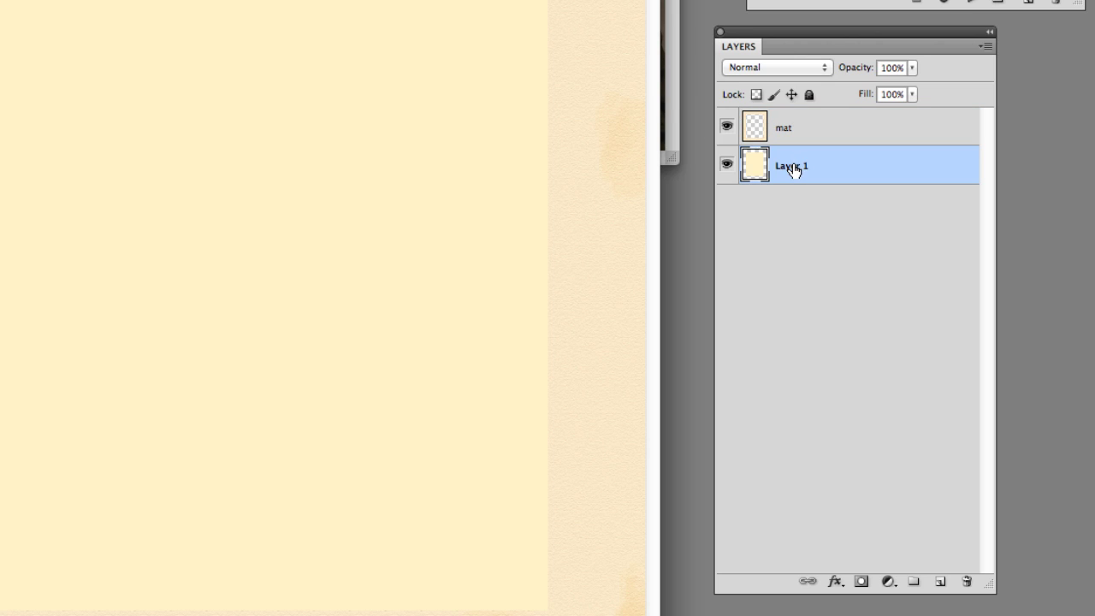
pyautogui.doubleClick(791, 168)
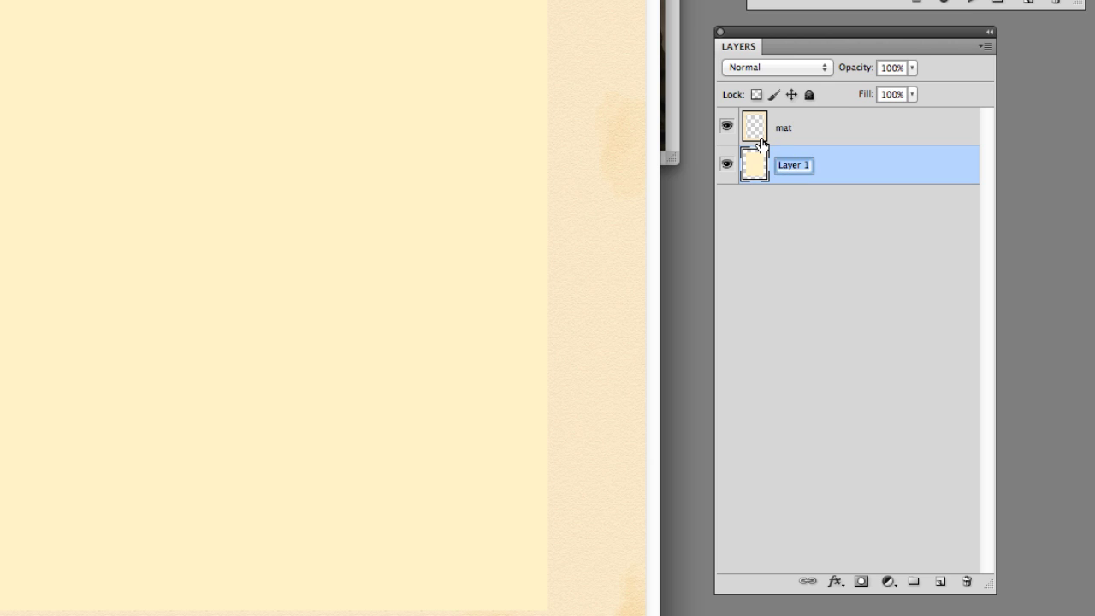
pyautogui.write('paper')
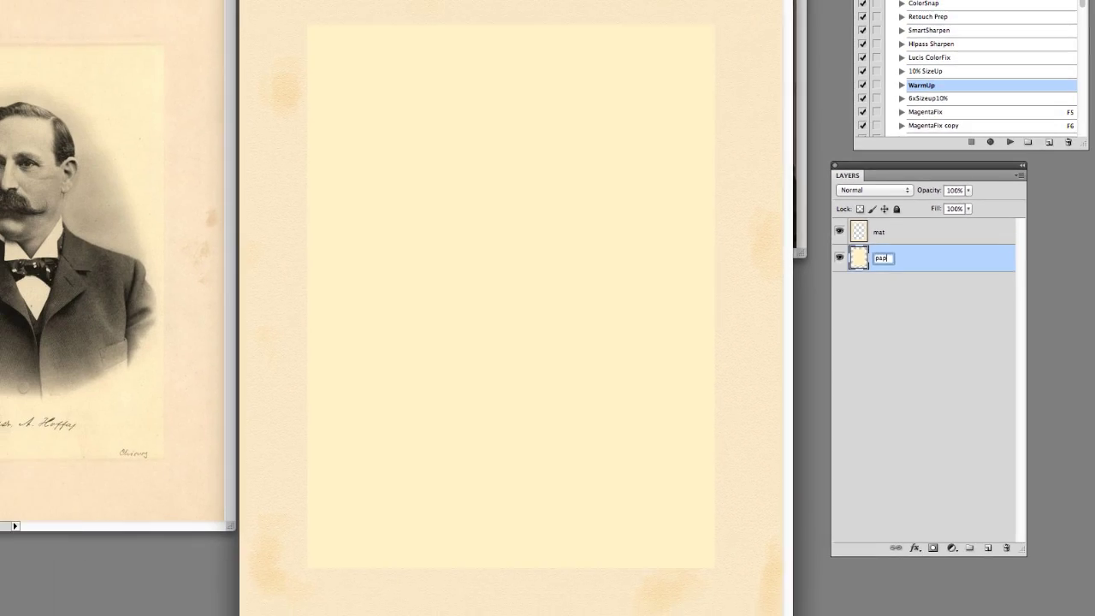
pyautogui.press('Return')
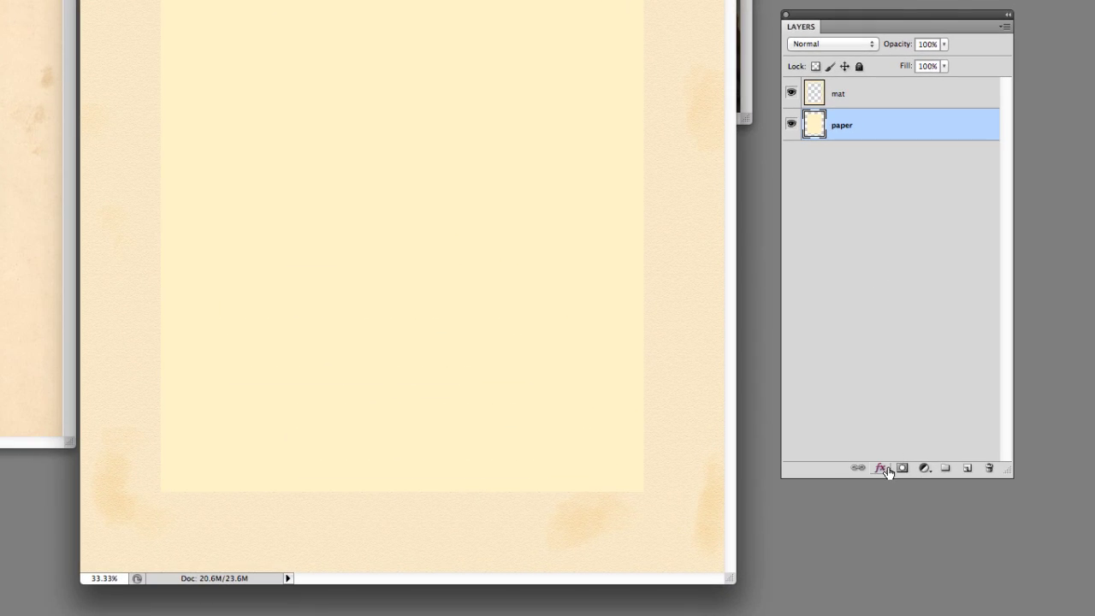
# Step: Apply a Bevel and Emboss style to the paper layer, with direction Down and shadow opacity about 18%
pyautogui.click(886, 469)
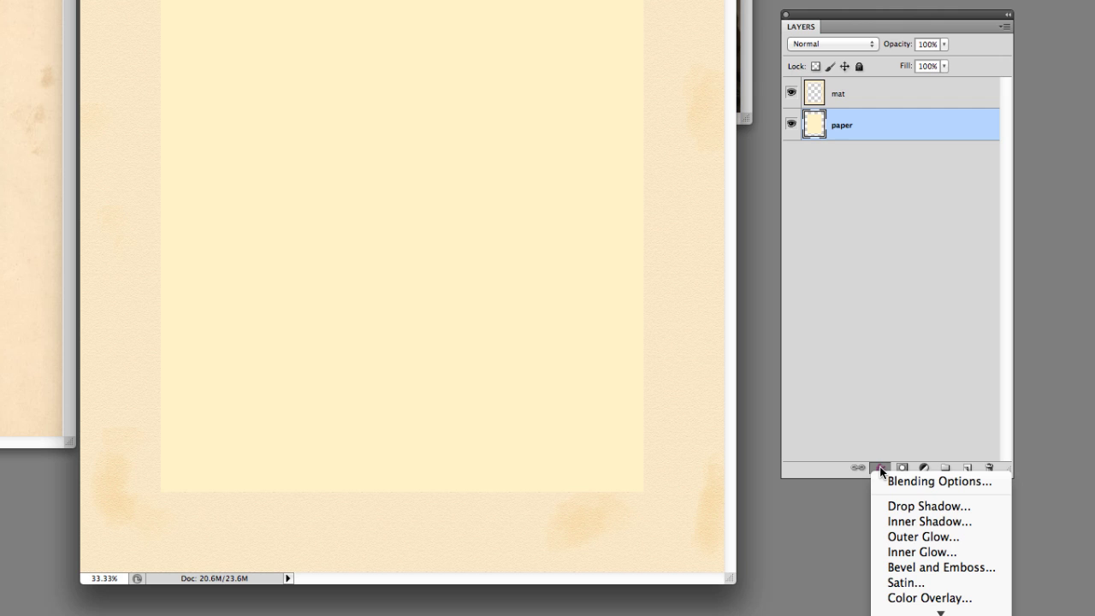
pyautogui.click(923, 568)
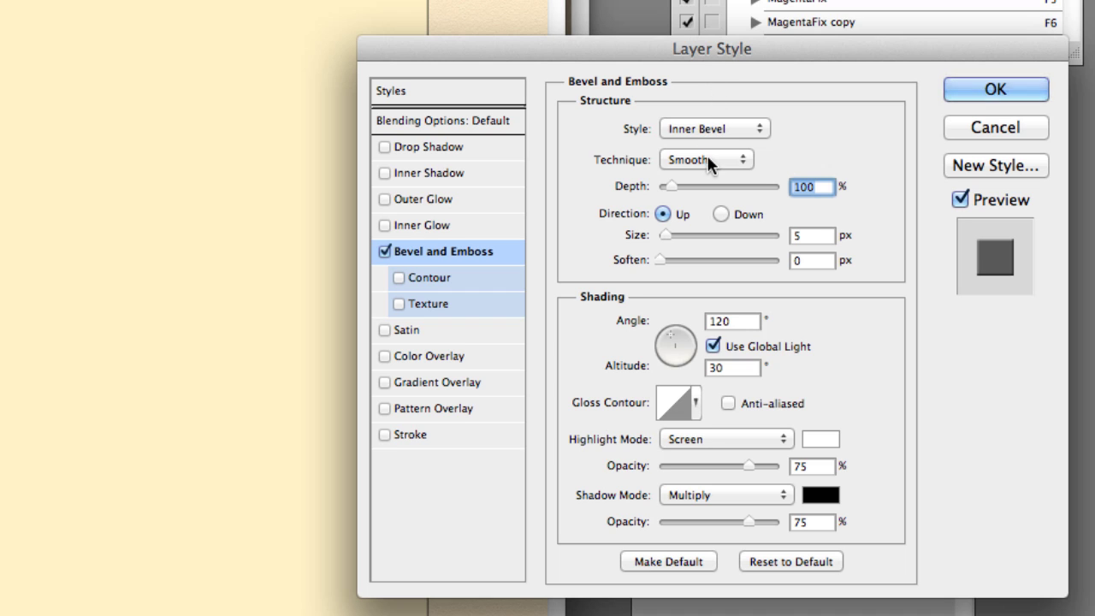
pyautogui.click(721, 214)
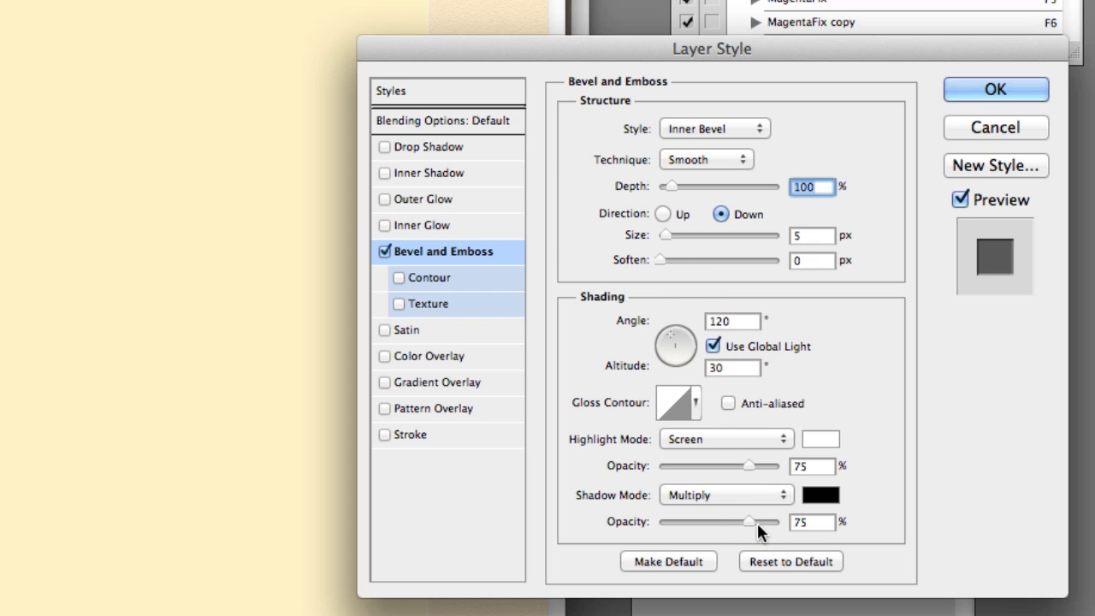
pyautogui.moveTo(749, 521); pyautogui.dragTo(680, 521)
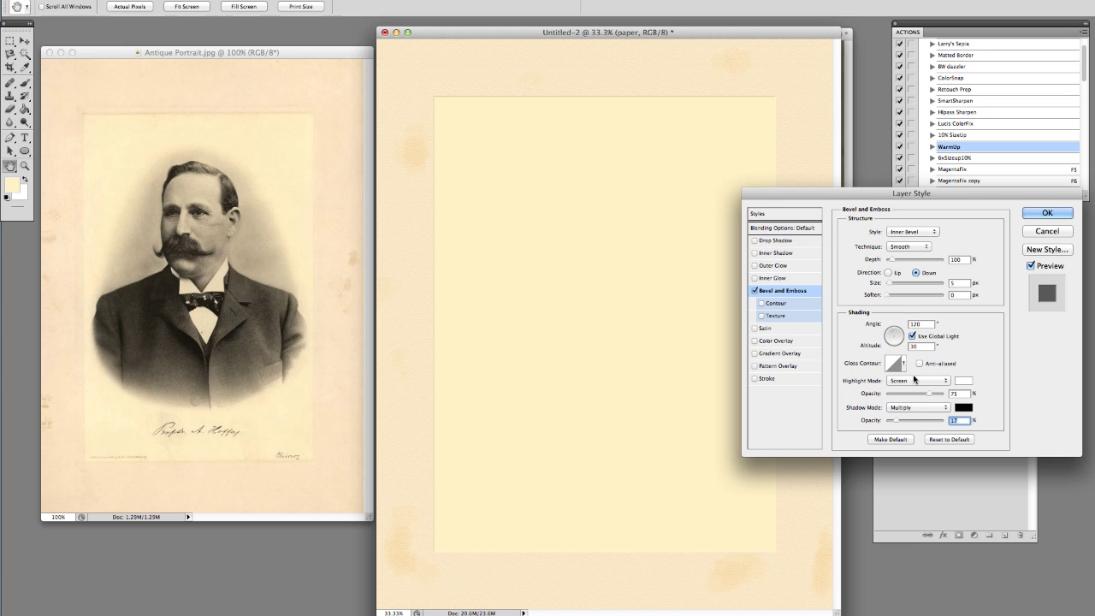
pyautogui.moveTo(897, 422); pyautogui.dragTo(898, 422)
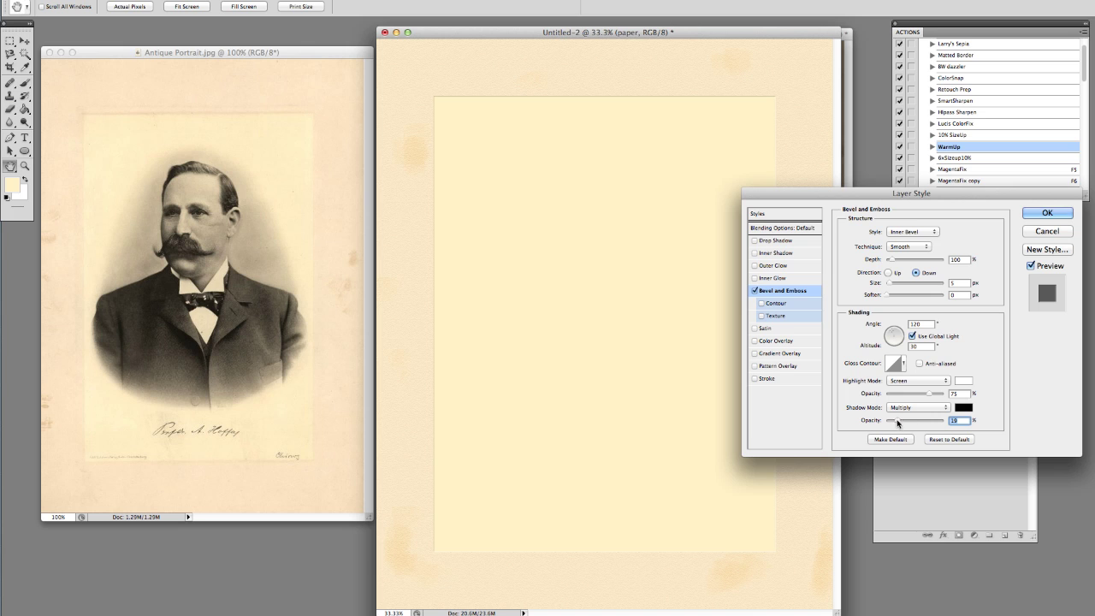
pyautogui.click(1049, 214)
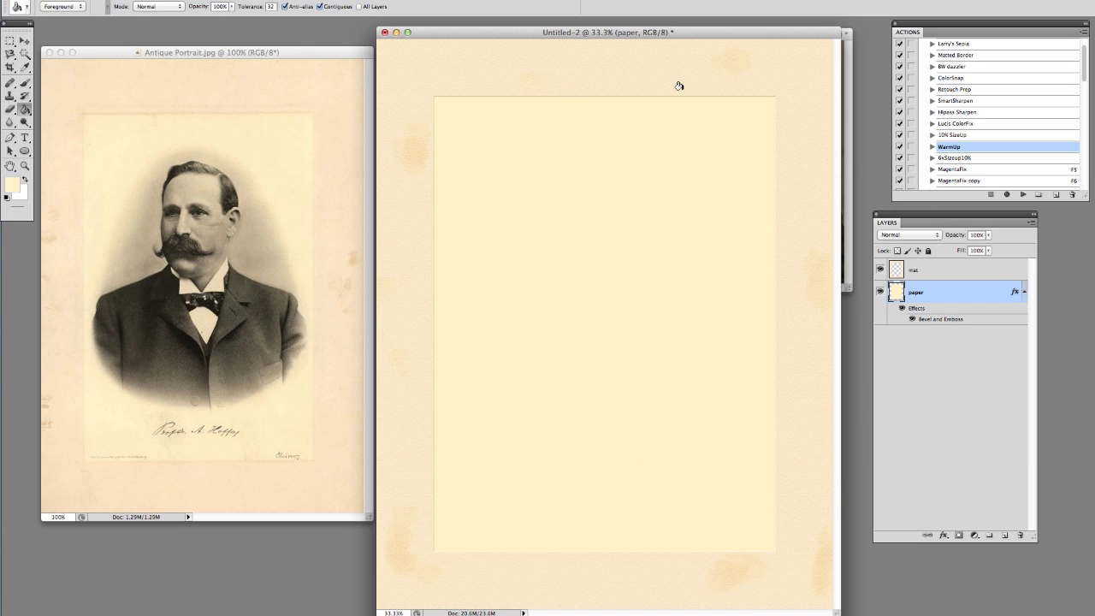
# Step: Copy the modern portrait from ModernSample.psd into the mat document, placing it between the mat and paper layers
pyautogui.click(23, 166)
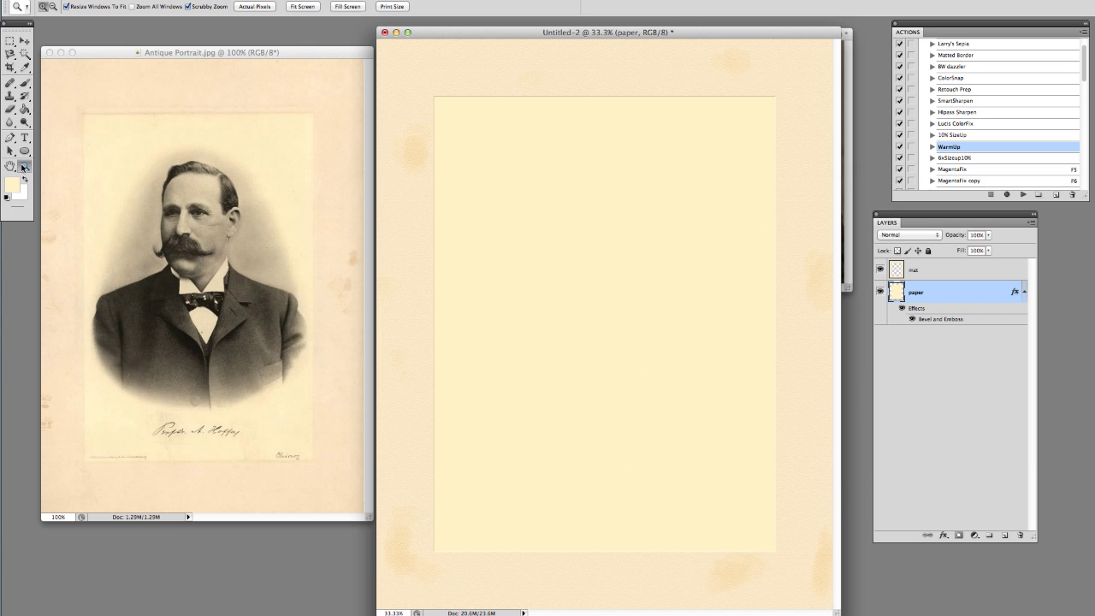
pyautogui.keyDown('alt'); pyautogui.click(471, 239); pyautogui.keyUp('alt')
pyautogui.moveTo(517, 33); pyautogui.dragTo(519, 62)
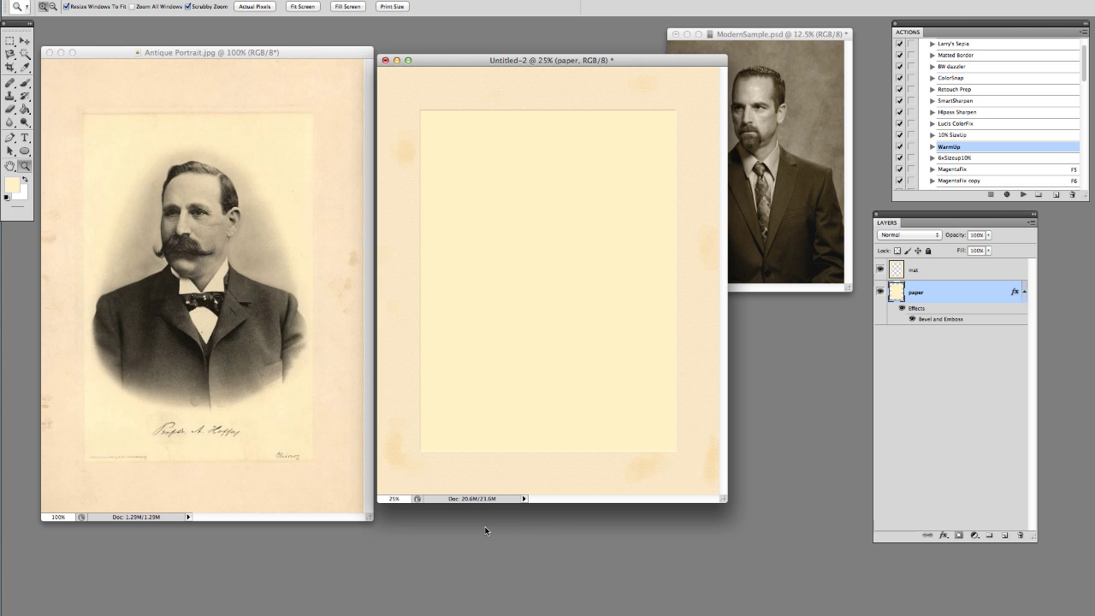
pyautogui.moveTo(625, 59); pyautogui.dragTo(627, 61)
pyautogui.moveTo(774, 35); pyautogui.dragTo(793, 55)
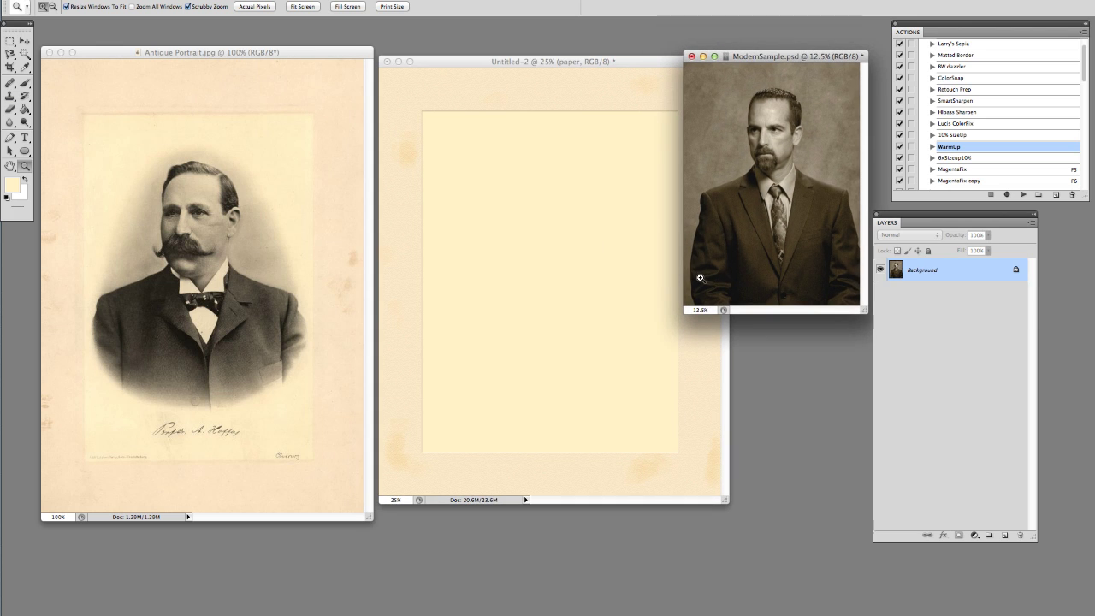
pyautogui.moveTo(756, 56); pyautogui.dragTo(752, 53)
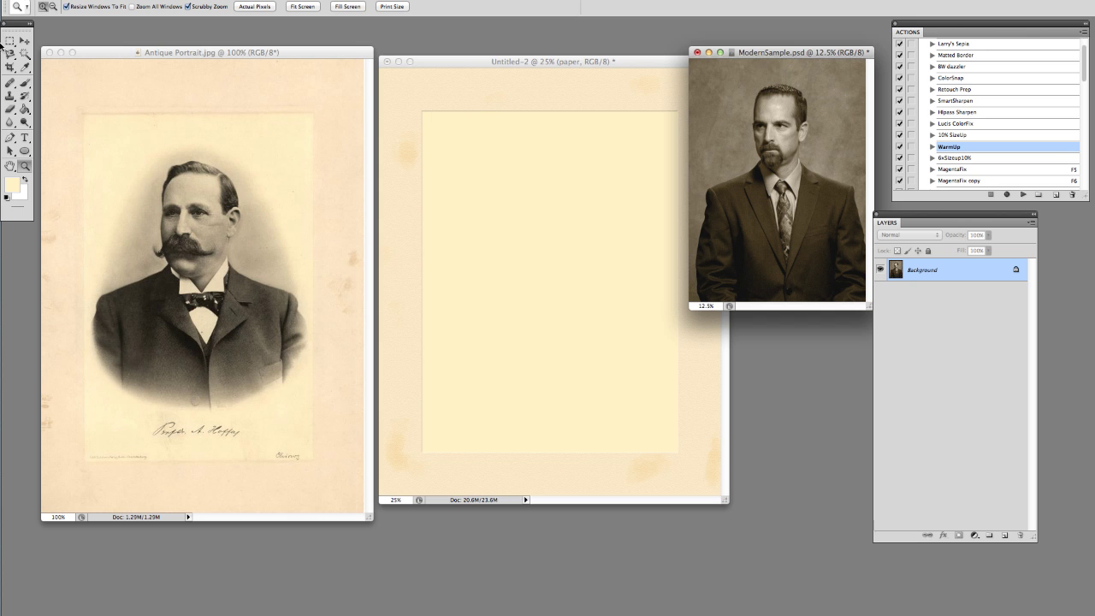
pyautogui.click(24, 43)
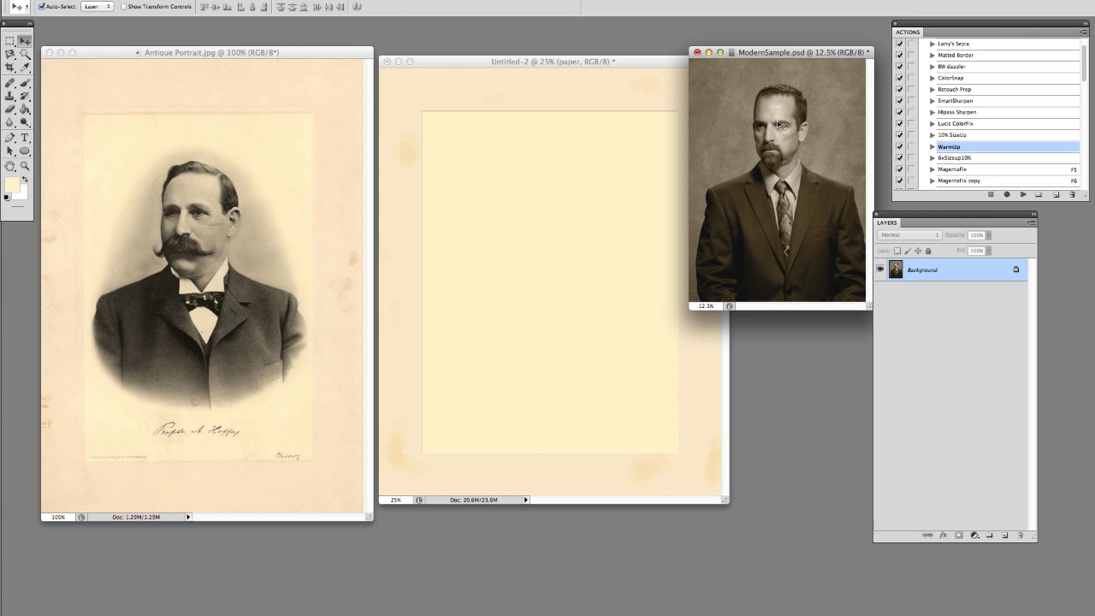
pyautogui.moveTo(776, 136); pyautogui.dragTo(546, 264)
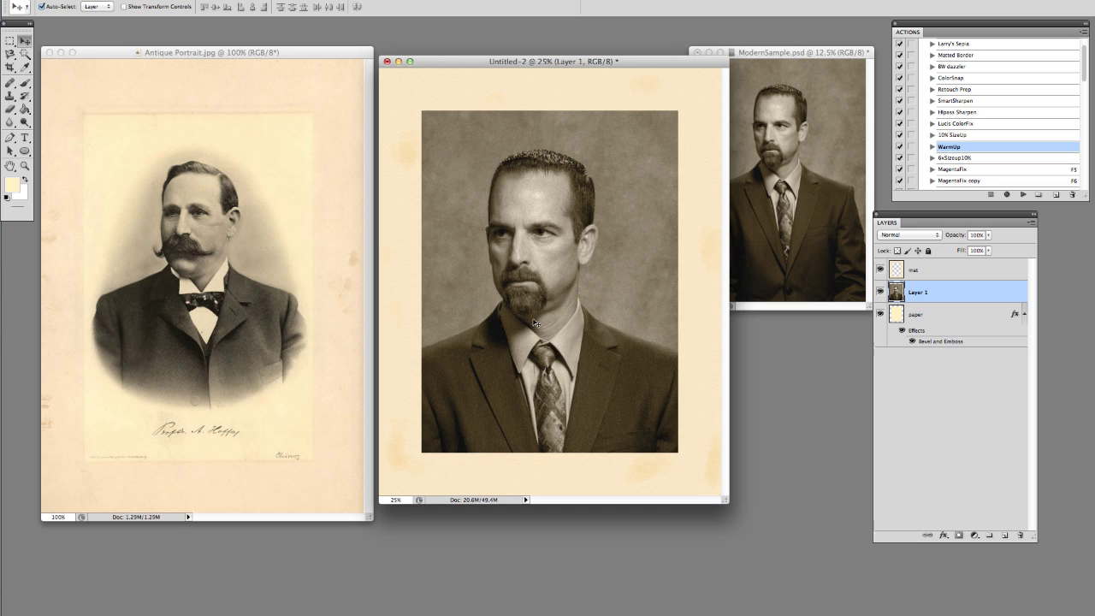
pyautogui.moveTo(949, 285); pyautogui.dragTo(904, 308)
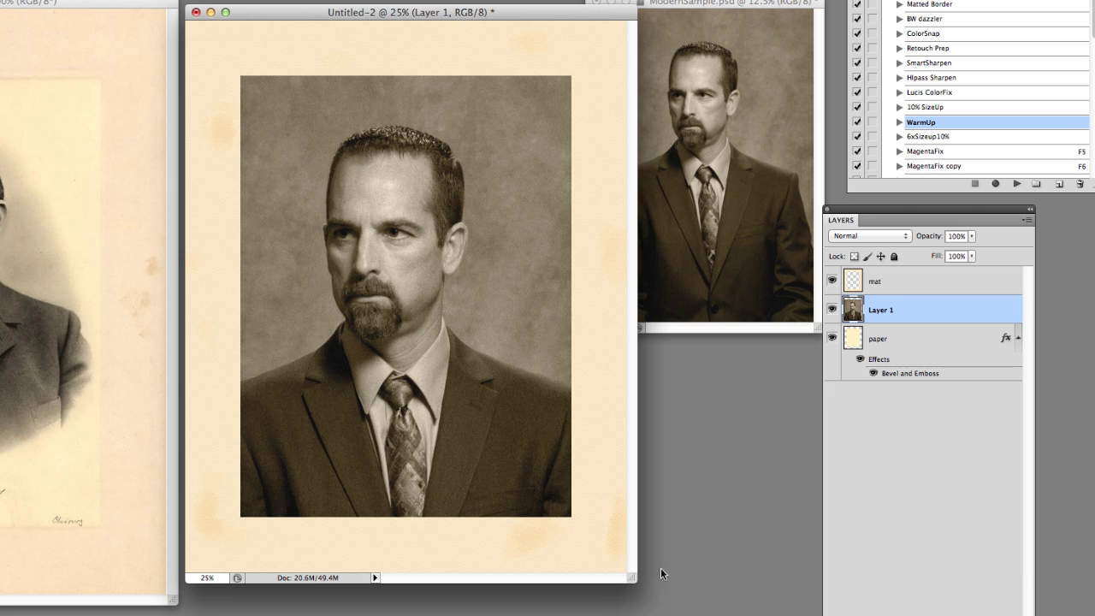
# Step: Scale down and reposition the portrait layer with Free Transform so the head and suit fit inside the mat opening
pyautogui.moveTo(631, 577); pyautogui.dragTo(749, 615)
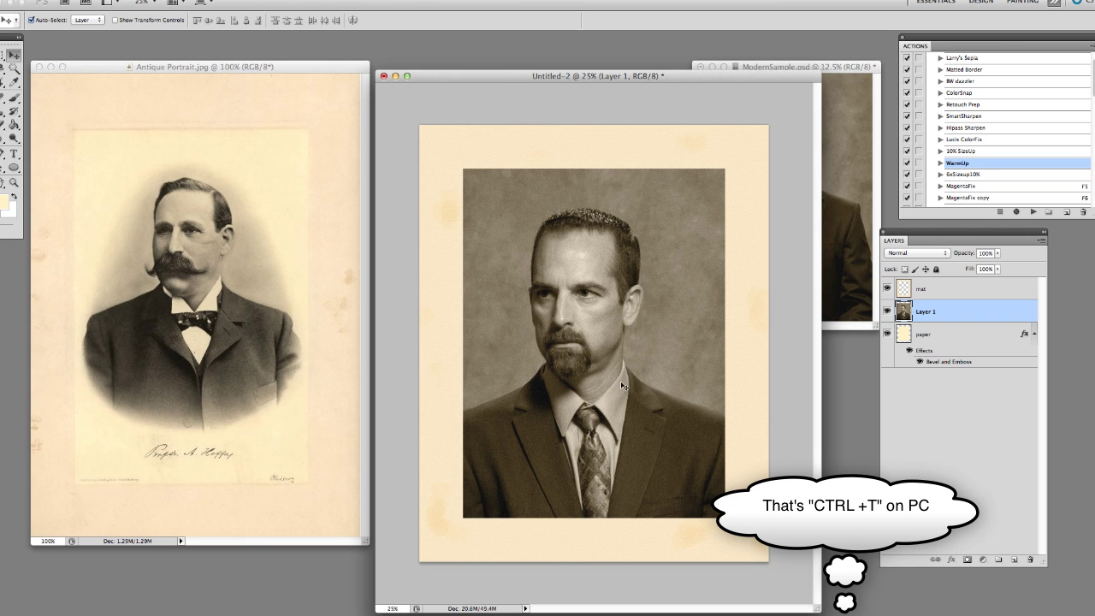
pyautogui.press('super+t')
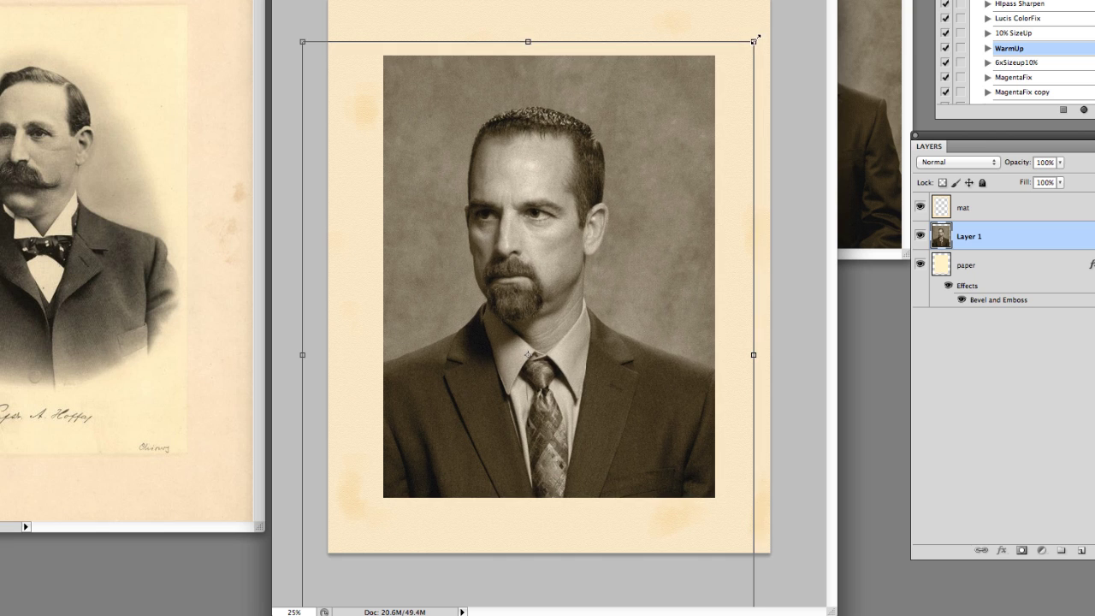
pyautogui.moveTo(756, 39); pyautogui.dragTo(696, 91)
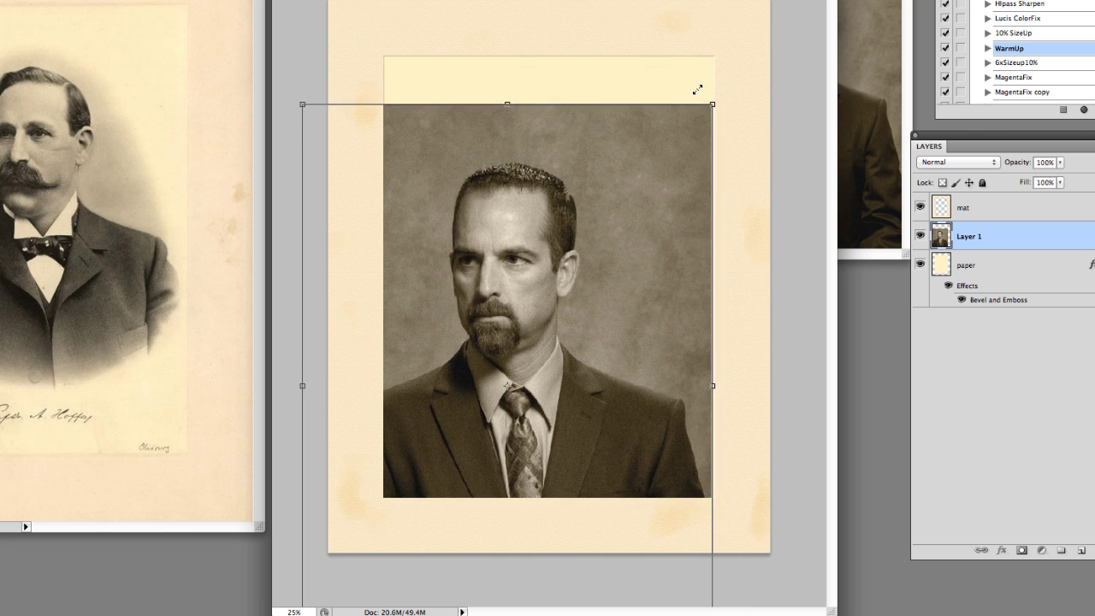
pyautogui.press('Return')
pyautogui.moveTo(666, 129); pyautogui.dragTo(676, 117)
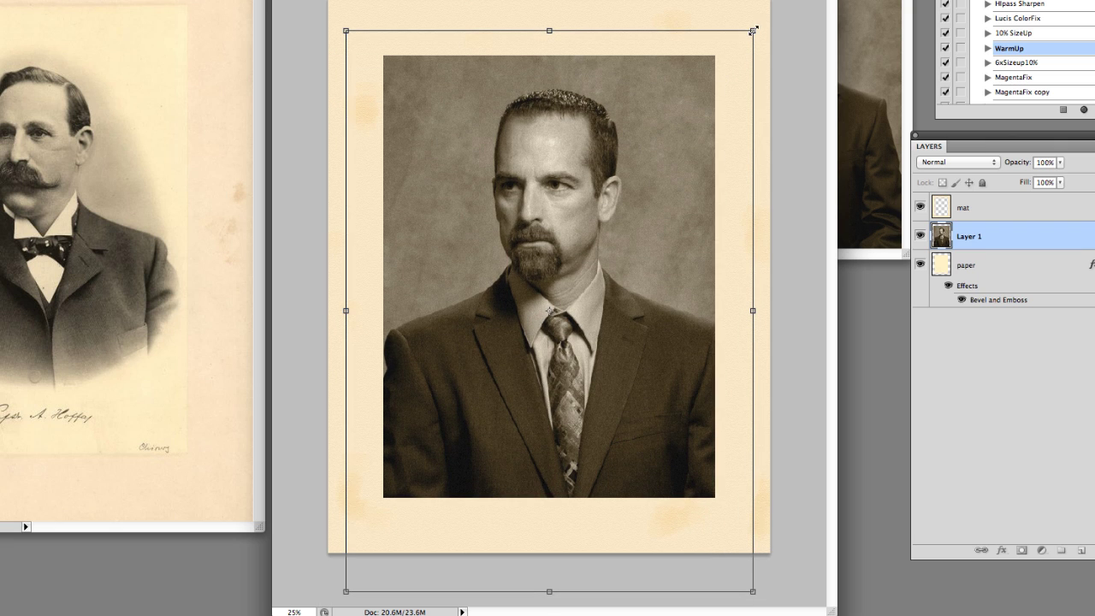
pyautogui.moveTo(751, 32); pyautogui.dragTo(724, 46)
pyautogui.moveTo(739, 601); pyautogui.dragTo(702, 544)
pyautogui.moveTo(648, 499); pyautogui.dragTo(676, 504)
pyautogui.moveTo(728, 541); pyautogui.dragTo(714, 523)
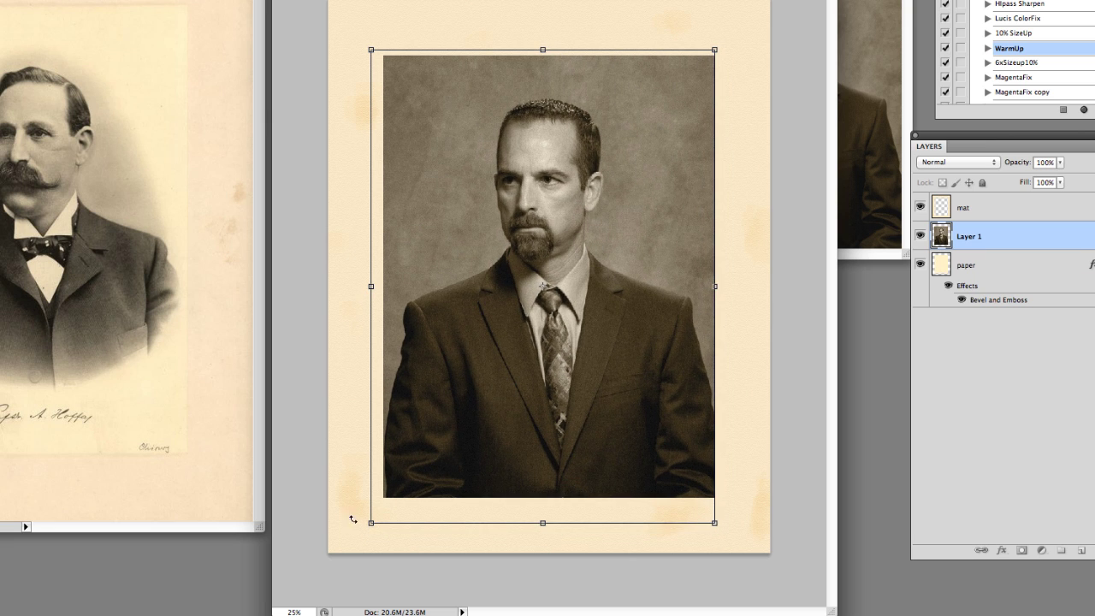
pyautogui.moveTo(371, 523); pyautogui.dragTo(377, 510)
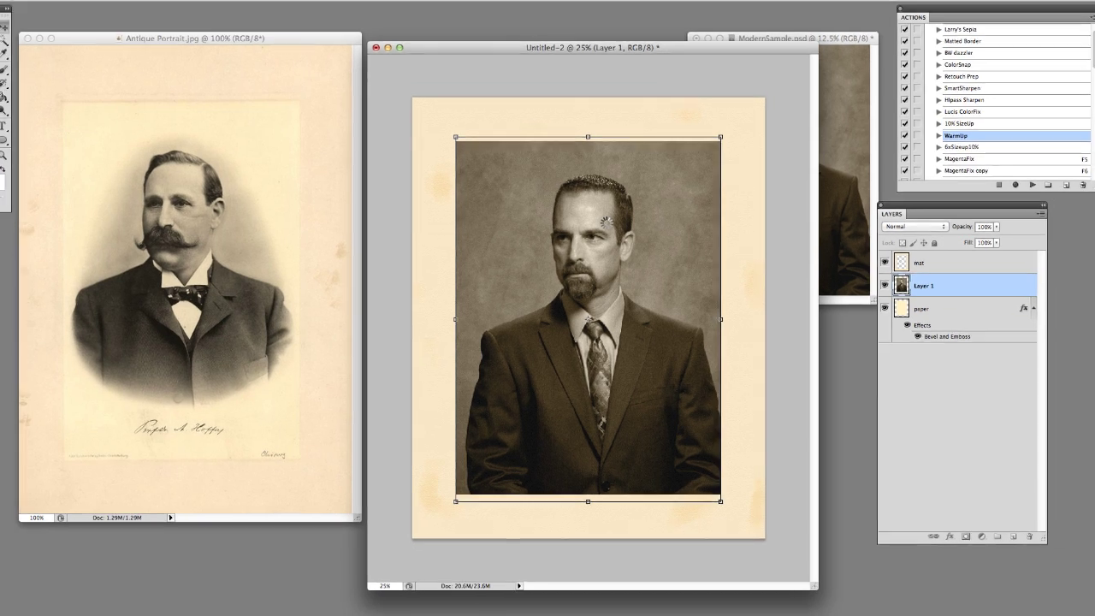
pyautogui.press('Return')
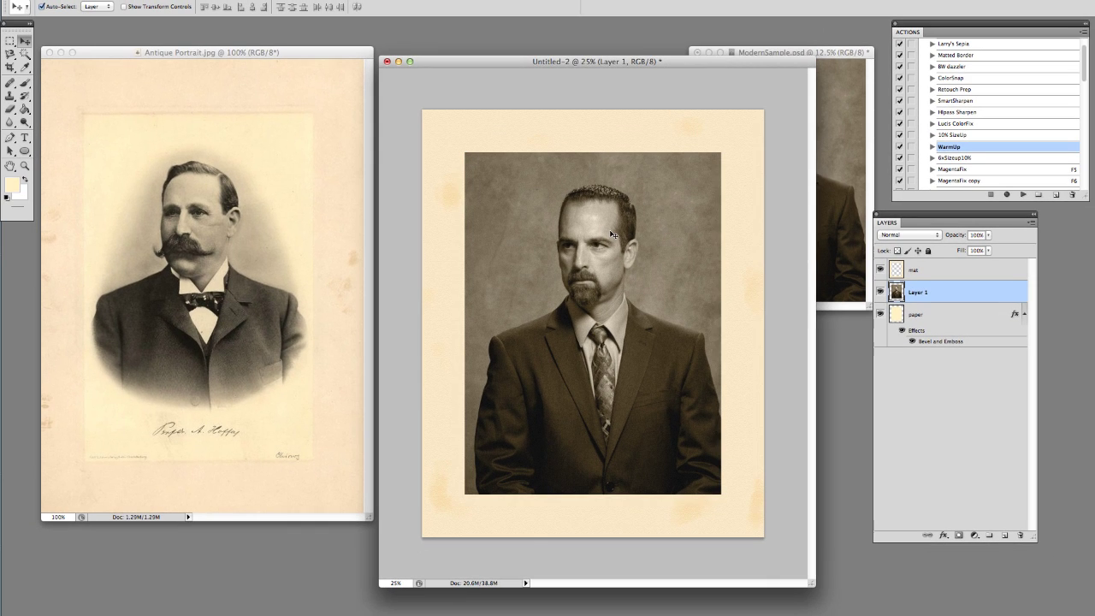
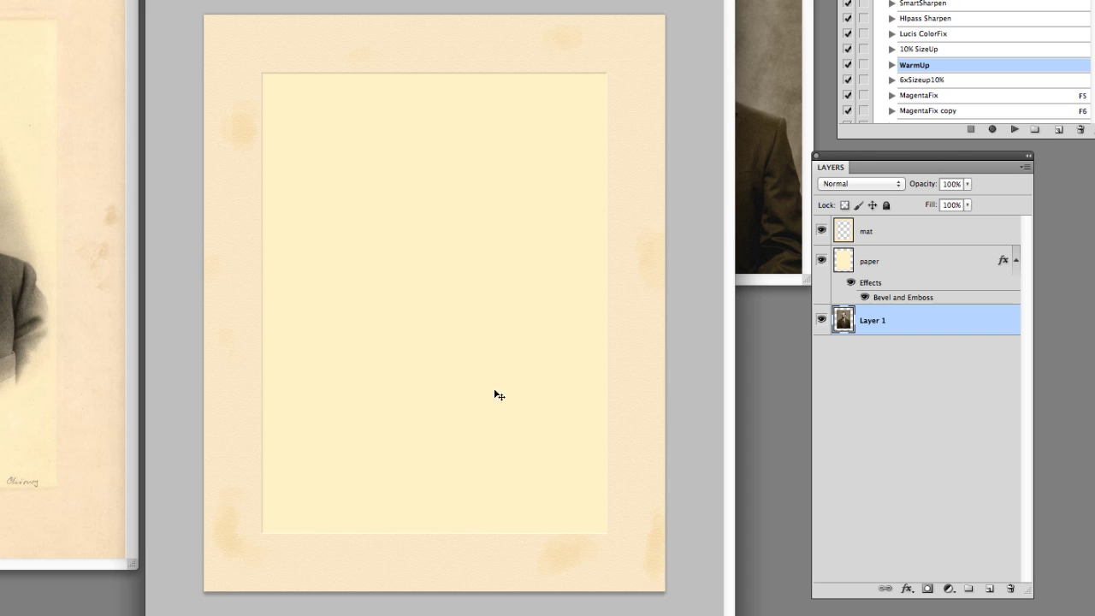
# Step: Add a layer mask to the paper layer and choose a soft round brush with 0% hardness
pyautogui.click(869, 267)
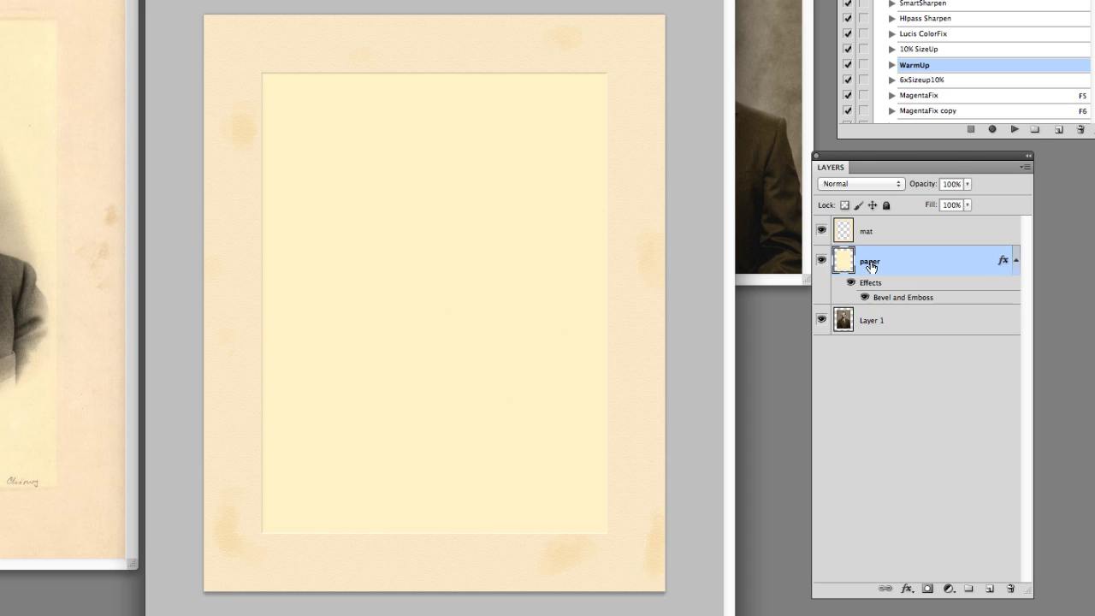
pyautogui.click(928, 590)
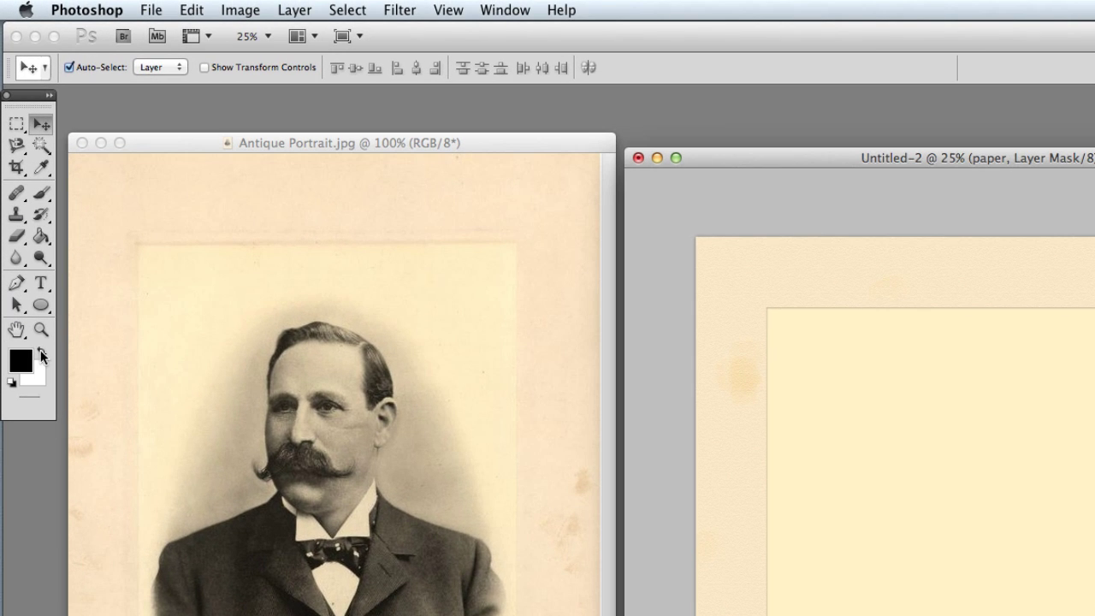
pyautogui.click(40, 195)
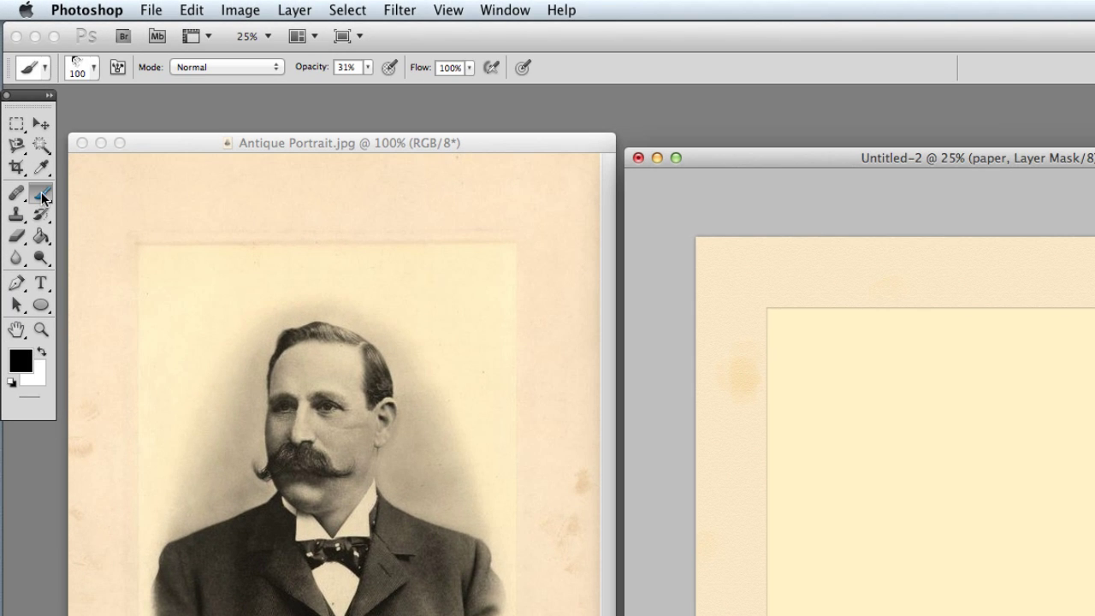
pyautogui.click(94, 68)
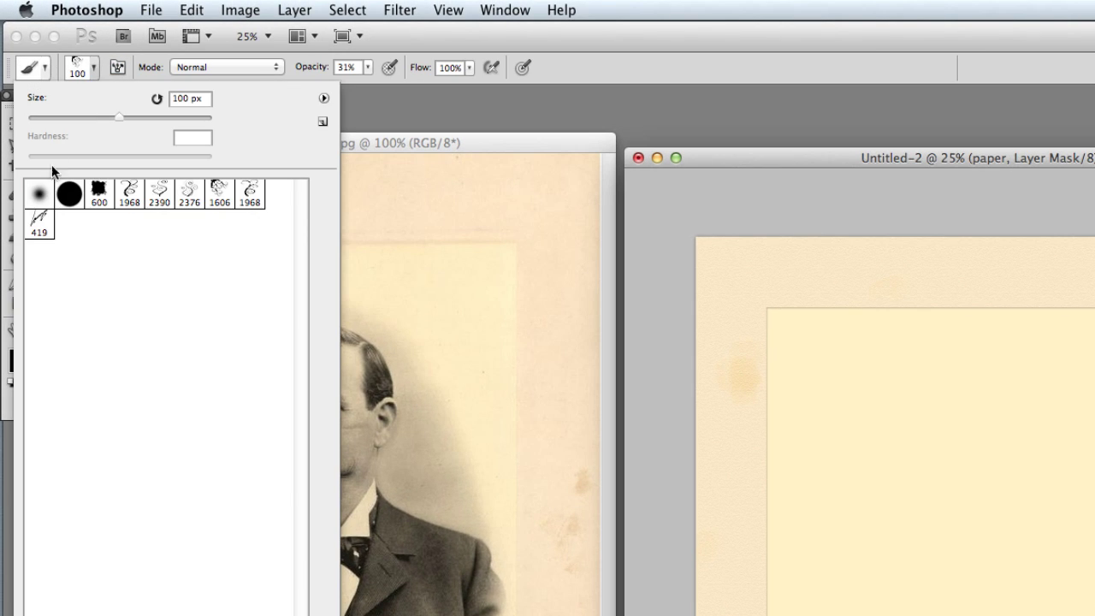
pyautogui.click(39, 196)
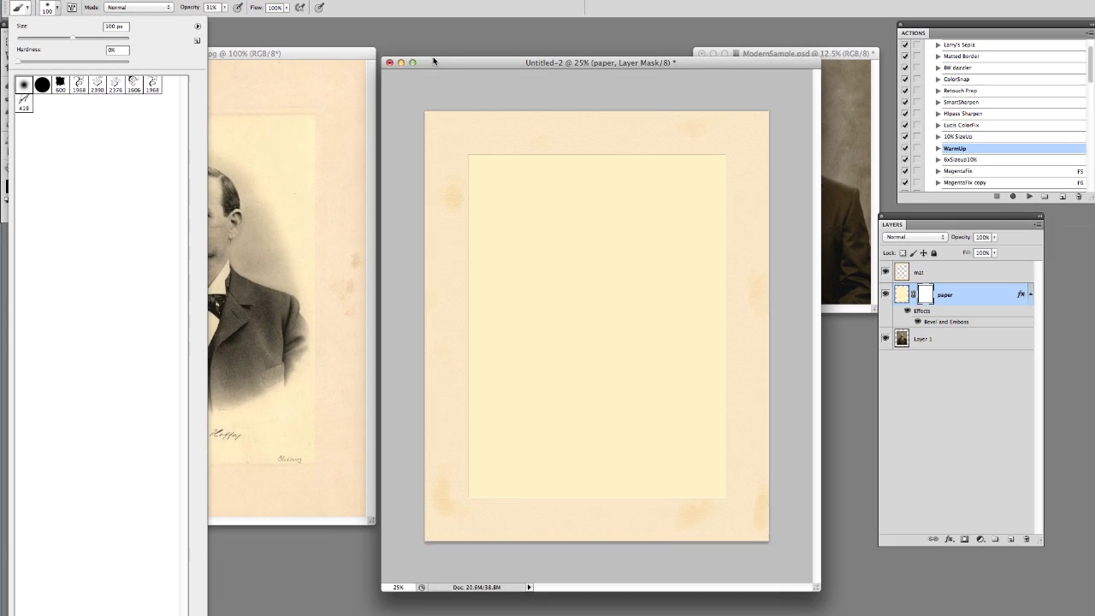
pyautogui.click(714, 152)
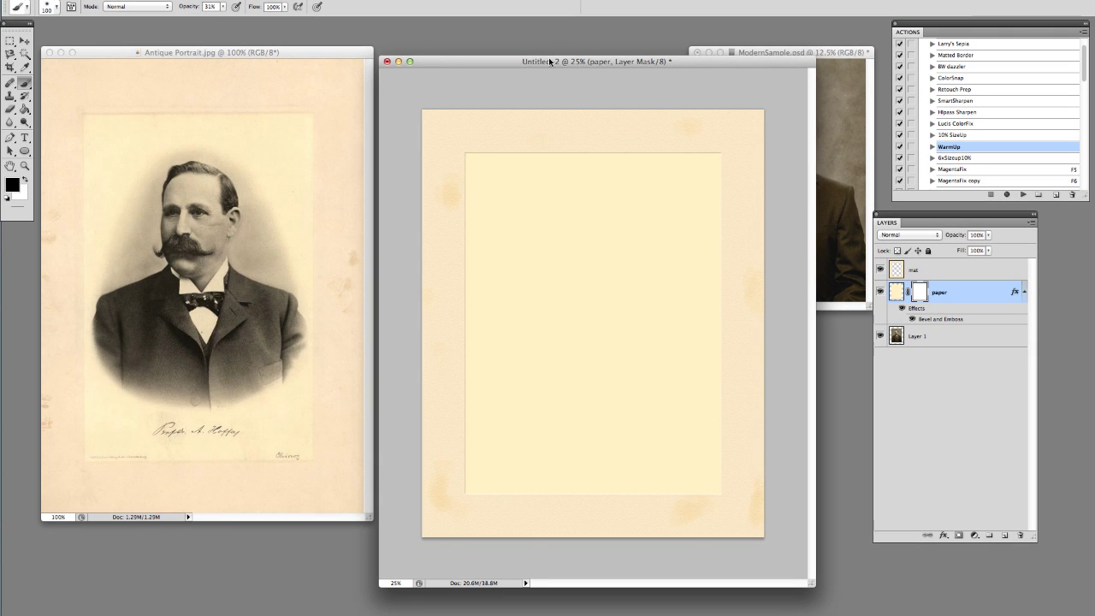
pyautogui.moveTo(550, 62); pyautogui.dragTo(557, 54)
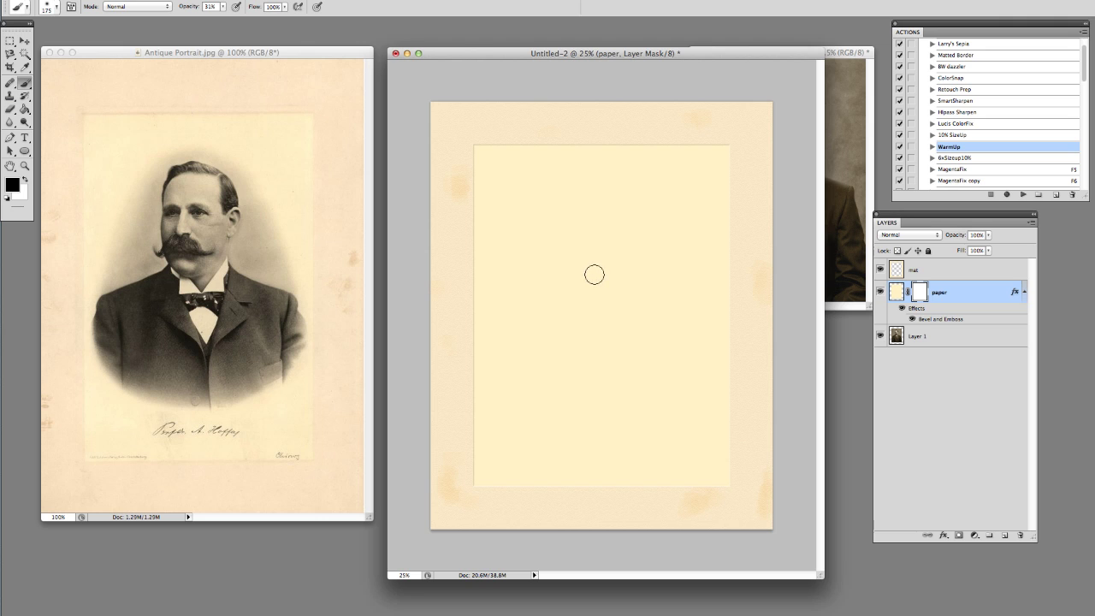
# Step: Paint black on the paper mask with a 250 px brush at 50% opacity, revealing the man in a soft vignette
pyautogui.moveTo(597, 270); pyautogui.dragTo(597, 270)
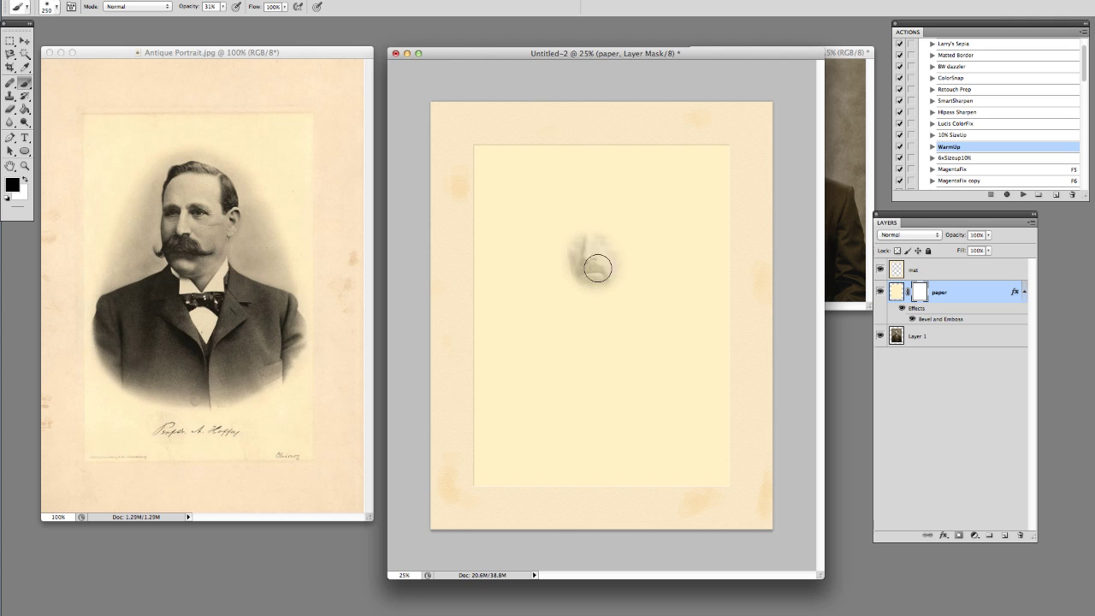
pyautogui.click(223, 7)
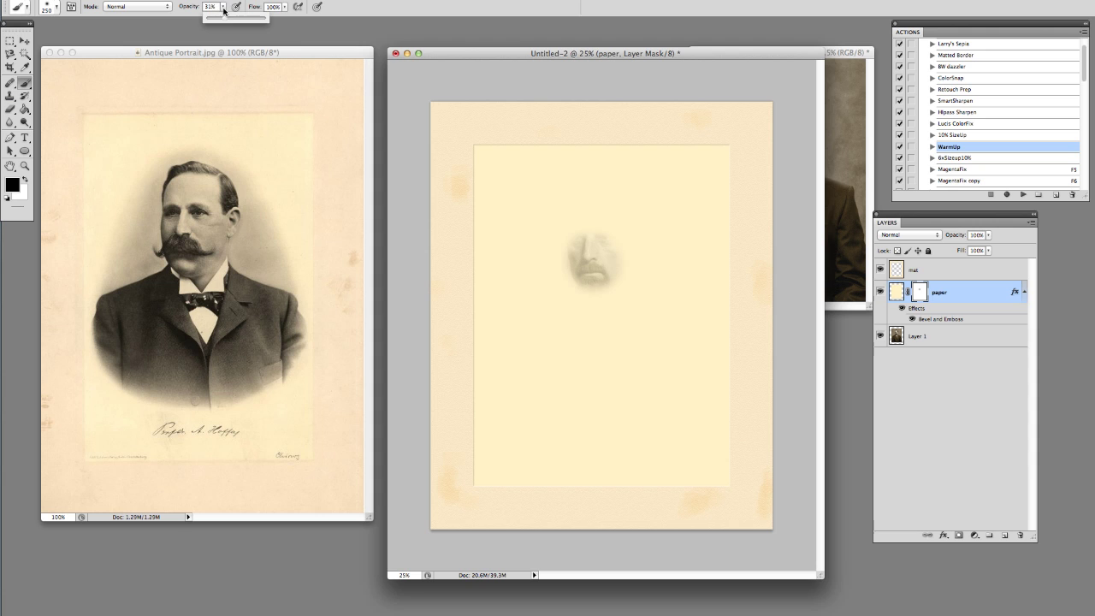
pyautogui.moveTo(623, 253)
pyautogui.mouseDown()
pyautogui.moveTo(579, 244)
pyautogui.moveTo(584, 231)
pyautogui.moveTo(601, 233)
pyautogui.moveTo(582, 291)
pyautogui.moveTo(608, 314)
pyautogui.moveTo(620, 260)
pyautogui.moveTo(643, 342)
pyautogui.moveTo(598, 353)
pyautogui.moveTo(574, 305)
pyautogui.moveTo(558, 313)
pyautogui.moveTo(570, 367)
pyautogui.moveTo(609, 376)
pyautogui.moveTo(646, 366)
pyautogui.moveTo(656, 329)
pyautogui.moveTo(658, 348)
pyautogui.moveTo(637, 369)
pyautogui.moveTo(556, 364)
pyautogui.moveTo(544, 314)
pyautogui.moveTo(556, 247)
pyautogui.mouseUp()
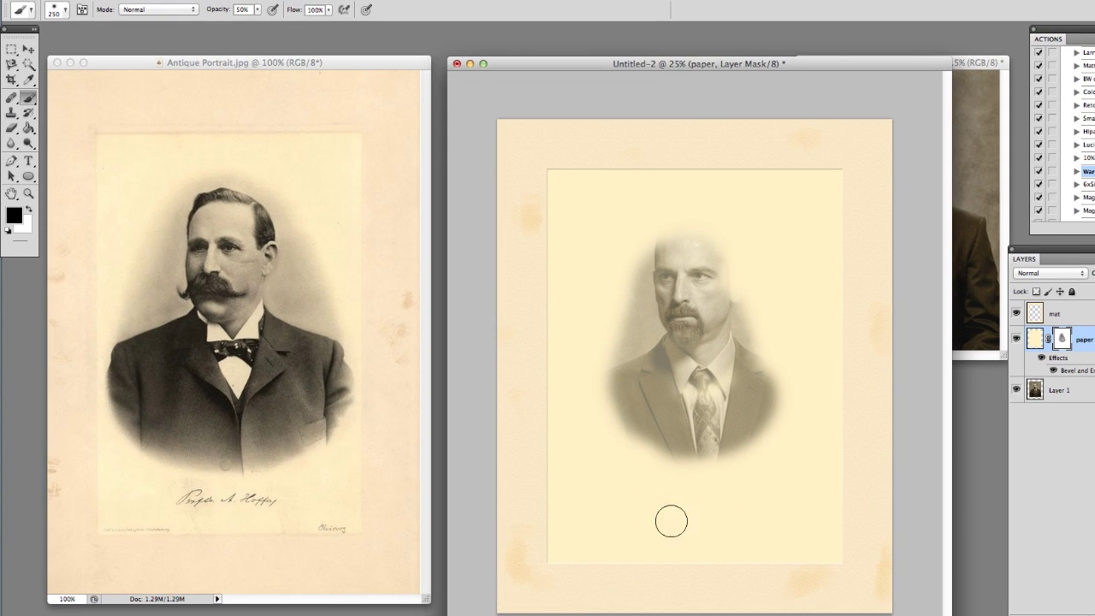
pyautogui.moveTo(642, 445)
pyautogui.mouseDown()
pyautogui.moveTo(721, 451)
pyautogui.moveTo(753, 435)
pyautogui.moveTo(690, 459)
pyautogui.moveTo(638, 435)
pyautogui.moveTo(720, 453)
pyautogui.moveTo(752, 441)
pyautogui.moveTo(790, 368)
pyautogui.mouseUp()
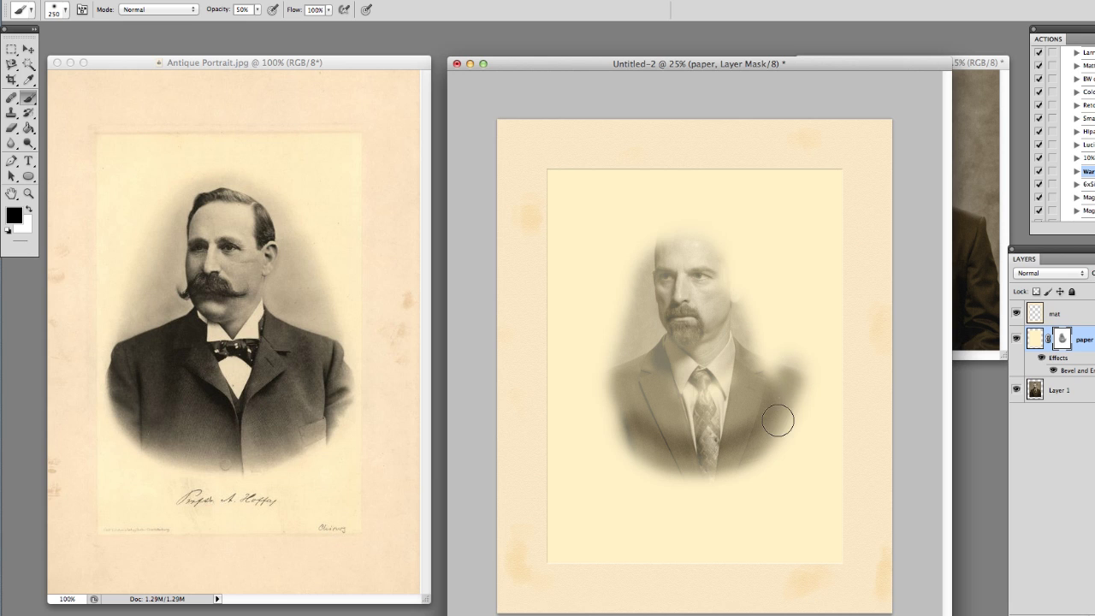
pyautogui.moveTo(778, 420)
pyautogui.mouseDown()
pyautogui.moveTo(793, 334)
pyautogui.moveTo(754, 282)
pyautogui.moveTo(720, 262)
pyautogui.moveTo(762, 283)
pyautogui.moveTo(749, 265)
pyautogui.moveTo(692, 217)
pyautogui.moveTo(741, 239)
pyautogui.moveTo(731, 224)
pyautogui.moveTo(697, 206)
pyautogui.moveTo(678, 207)
pyautogui.moveTo(643, 246)
pyautogui.moveTo(597, 381)
pyautogui.moveTo(589, 393)
pyautogui.moveTo(594, 371)
pyautogui.moveTo(575, 408)
pyautogui.moveTo(606, 330)
pyautogui.moveTo(586, 394)
pyautogui.moveTo(626, 457)
pyautogui.moveTo(664, 469)
pyautogui.moveTo(754, 458)
pyautogui.moveTo(782, 442)
pyautogui.moveTo(806, 394)
pyautogui.moveTo(810, 358)
pyautogui.moveTo(757, 265)
pyautogui.moveTo(732, 229)
pyautogui.moveTo(692, 212)
pyautogui.moveTo(657, 228)
pyautogui.moveTo(608, 328)
pyautogui.moveTo(595, 370)
pyautogui.moveTo(628, 417)
pyautogui.mouseUp()
pyautogui.moveTo(724, 288)
pyautogui.mouseDown()
pyautogui.moveTo(753, 322)
pyautogui.moveTo(768, 366)
pyautogui.mouseUp()
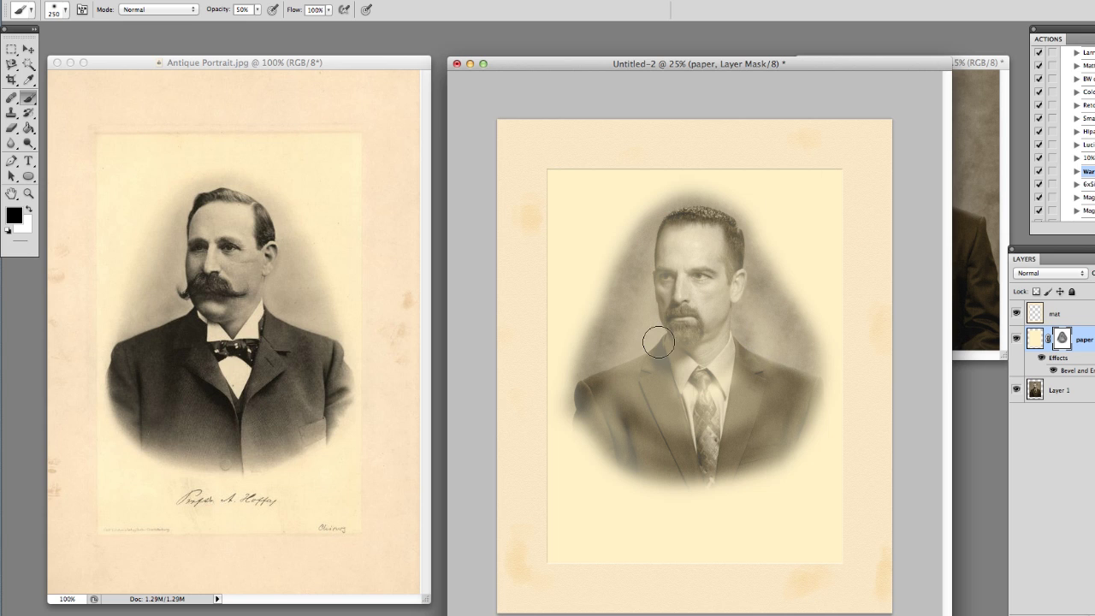
# Step: Paint over the inside of the vignette on the paper mask with a 700 px brush at 100% opacity to reveal the portrait fully
pyautogui.click(367, 10)
pyautogui.moveTo(258, 11); pyautogui.dragTo(260, 22)
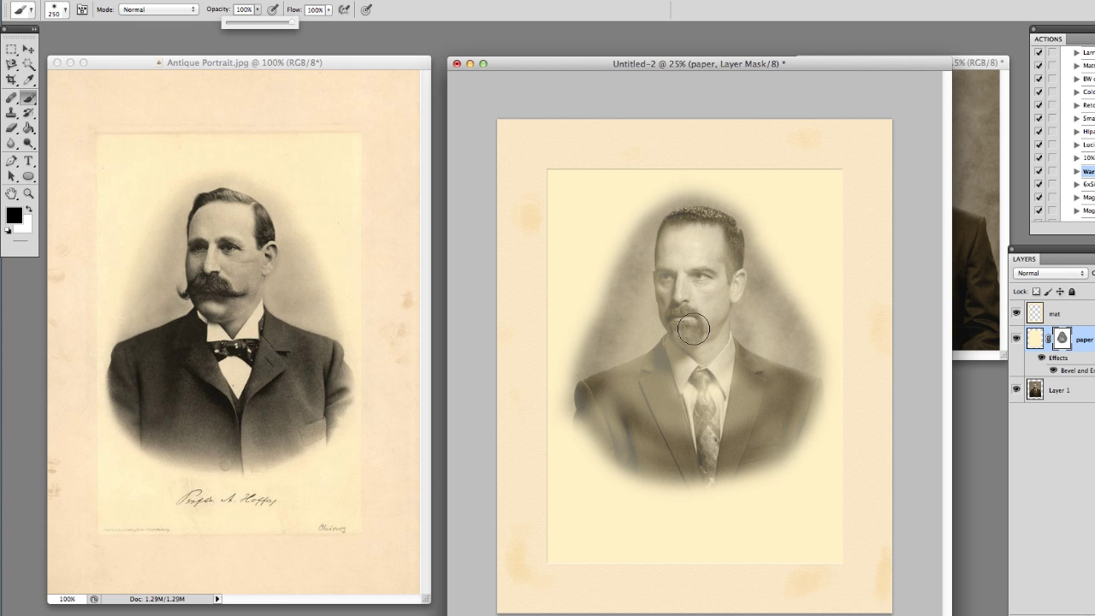
pyautogui.press(']')
pyautogui.press(']')
pyautogui.press(']')
pyautogui.press(']')
pyautogui.press(']')
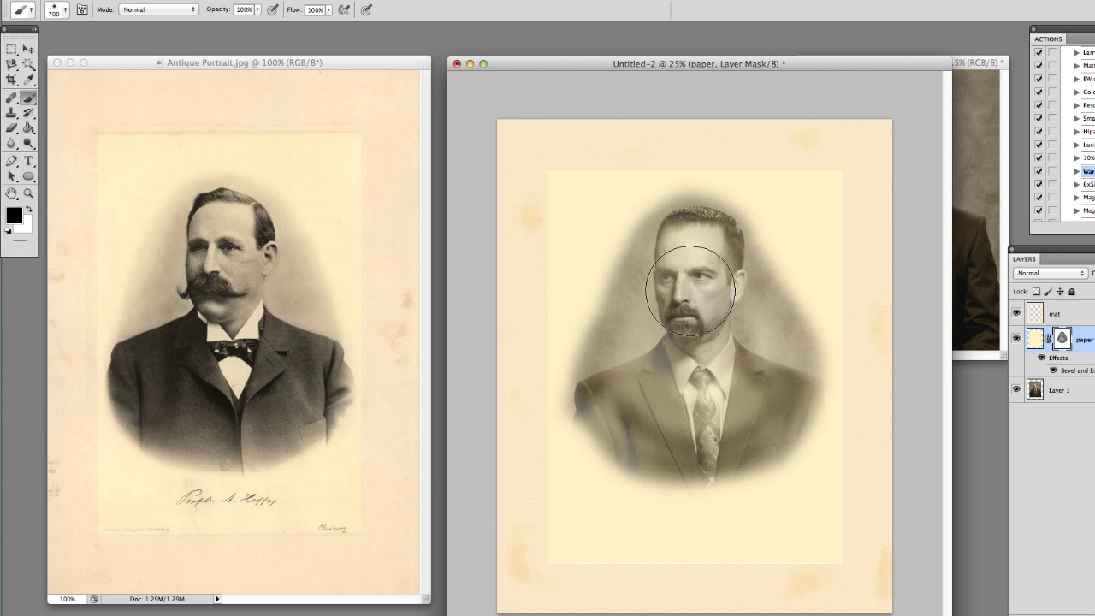
pyautogui.moveTo(690, 291)
pyautogui.mouseDown()
pyautogui.moveTo(695, 252)
pyautogui.moveTo(760, 358)
pyautogui.moveTo(755, 387)
pyautogui.moveTo(729, 414)
pyautogui.moveTo(694, 405)
pyautogui.moveTo(677, 421)
pyautogui.moveTo(629, 377)
pyautogui.moveTo(688, 259)
pyautogui.moveTo(753, 382)
pyautogui.moveTo(741, 405)
pyautogui.moveTo(688, 413)
pyautogui.moveTo(643, 398)
pyautogui.moveTo(681, 309)
pyautogui.moveTo(791, 404)
pyautogui.mouseUp()
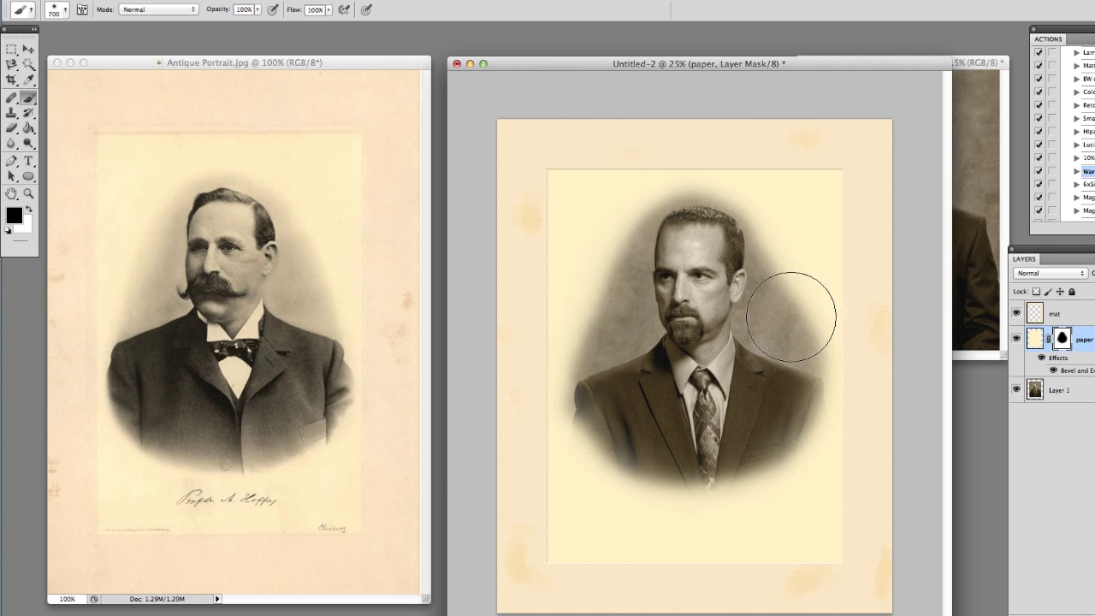
pyautogui.moveTo(817, 65); pyautogui.dragTo(814, 61)
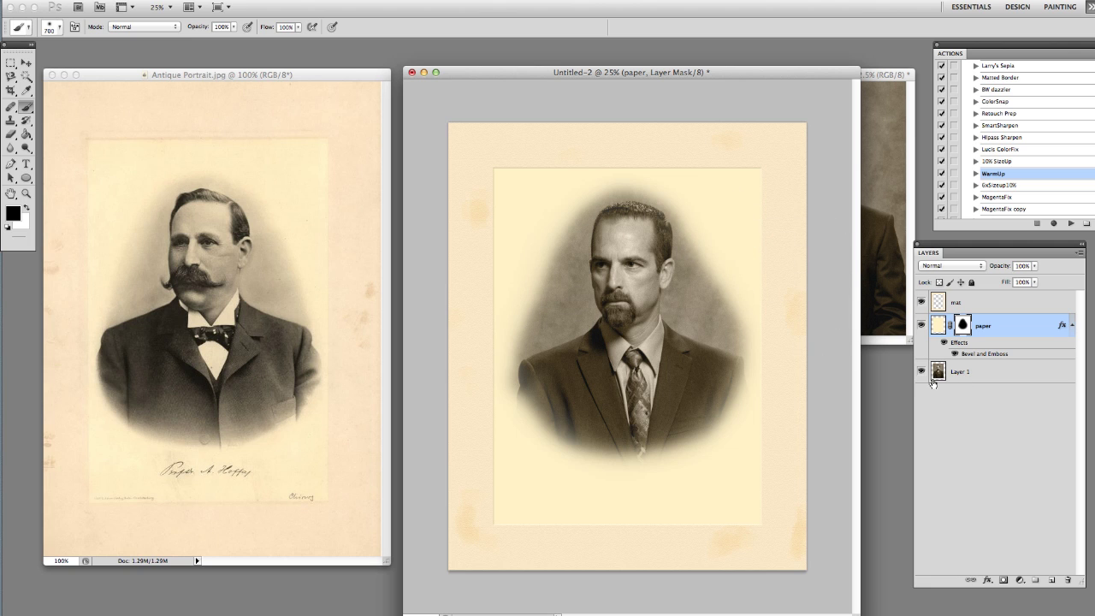
# Step: Lighten the backdrop on both sides of the man's head on Layer 1 with a 400 px Dodge tool, Midtones range, 35% exposure
pyautogui.click(973, 375)
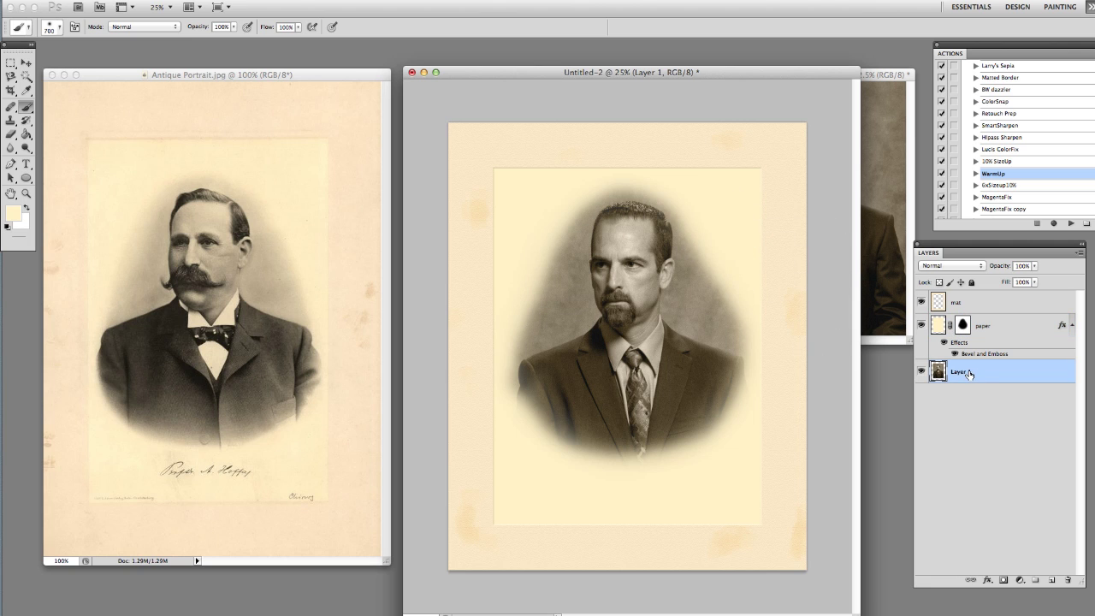
pyautogui.click(25, 149)
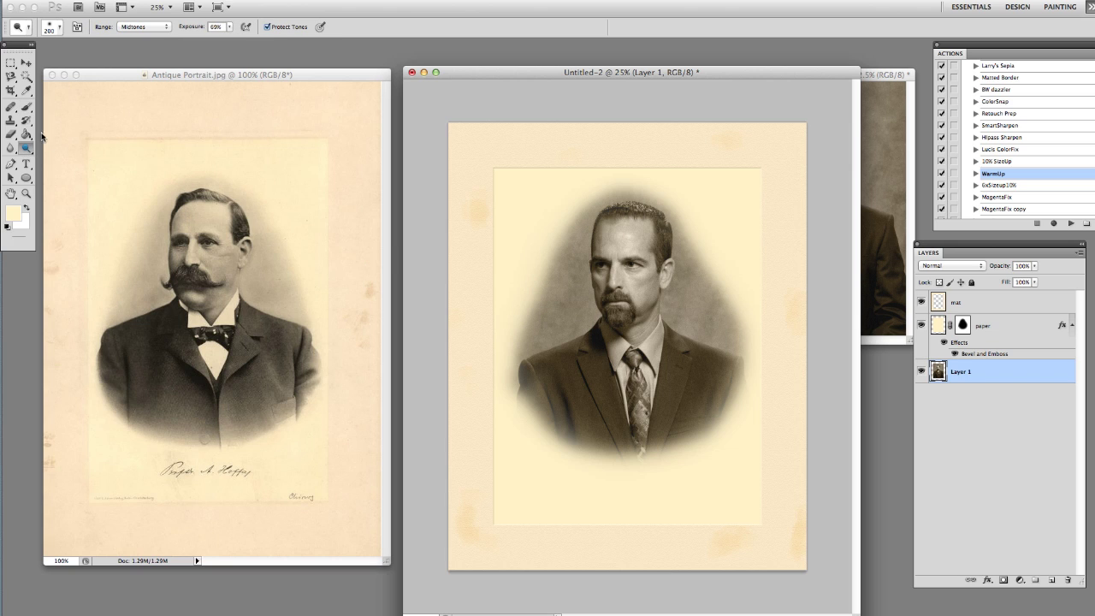
pyautogui.moveTo(230, 29); pyautogui.dragTo(215, 41)
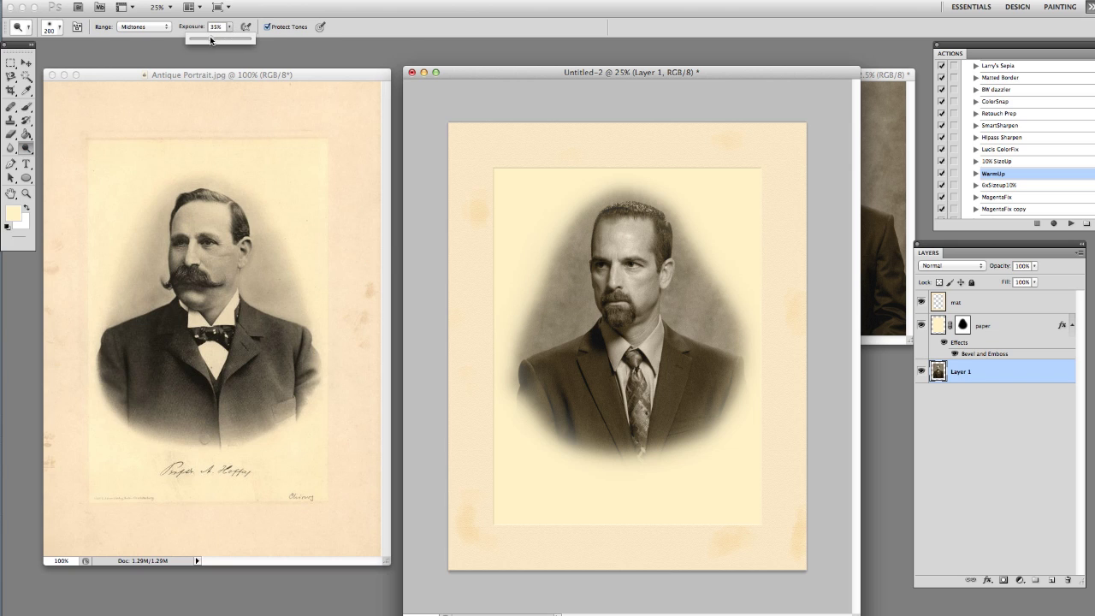
pyautogui.press(']')
pyautogui.press(']')
pyautogui.press(']')
pyautogui.press(']')
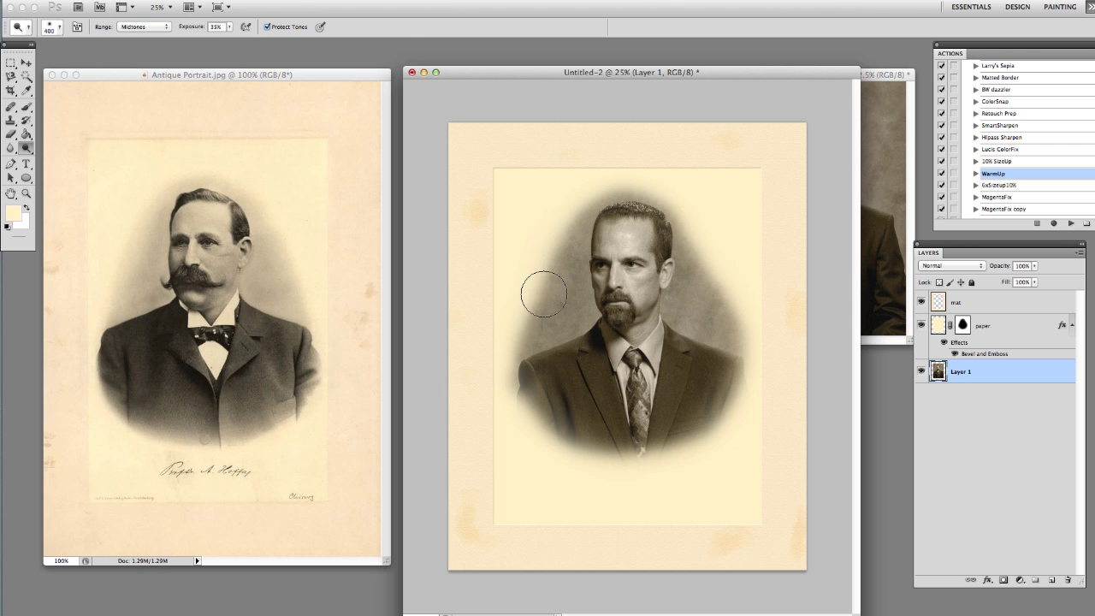
pyautogui.moveTo(541, 303)
pyautogui.mouseDown()
pyautogui.moveTo(563, 280)
pyautogui.moveTo(558, 312)
pyautogui.moveTo(560, 222)
pyautogui.moveTo(701, 234)
pyautogui.moveTo(698, 280)
pyautogui.moveTo(717, 275)
pyautogui.moveTo(695, 225)
pyautogui.moveTo(720, 301)
pyautogui.moveTo(699, 213)
pyautogui.moveTo(709, 296)
pyautogui.moveTo(737, 315)
pyautogui.moveTo(724, 275)
pyautogui.mouseUp()
# Step: Dodge the backdrop above the head and down towards the shoulders with a smaller brush of about 300 px
pyautogui.press('[')
pyautogui.press('[')
pyautogui.press('[')
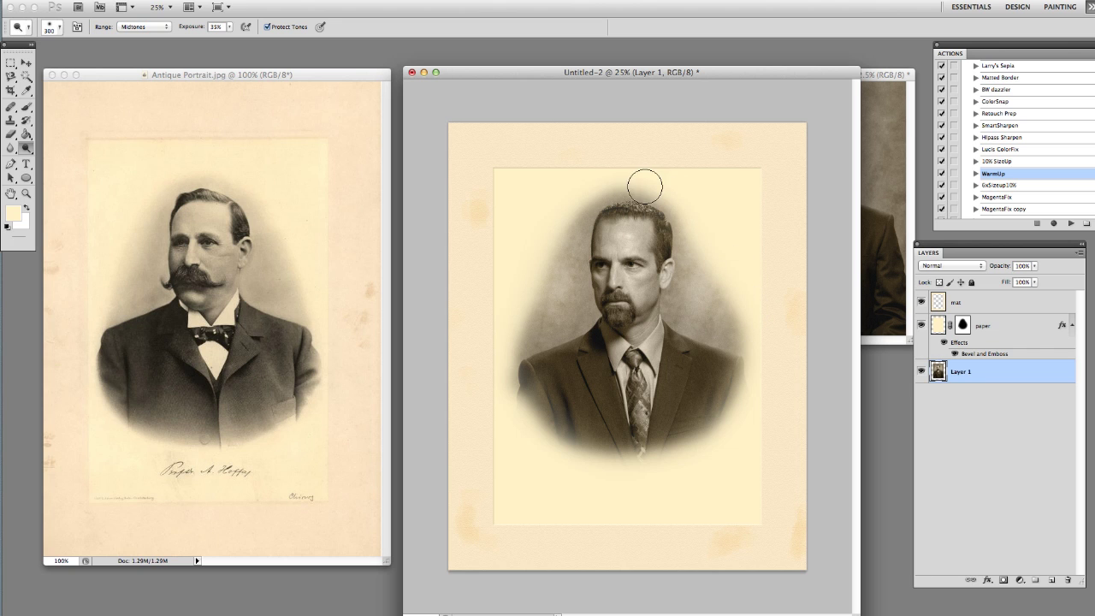
pyautogui.moveTo(643, 186)
pyautogui.mouseDown()
pyautogui.moveTo(567, 220)
pyautogui.moveTo(536, 343)
pyautogui.moveTo(518, 365)
pyautogui.mouseUp()
pyautogui.moveTo(702, 259); pyautogui.dragTo(714, 281)
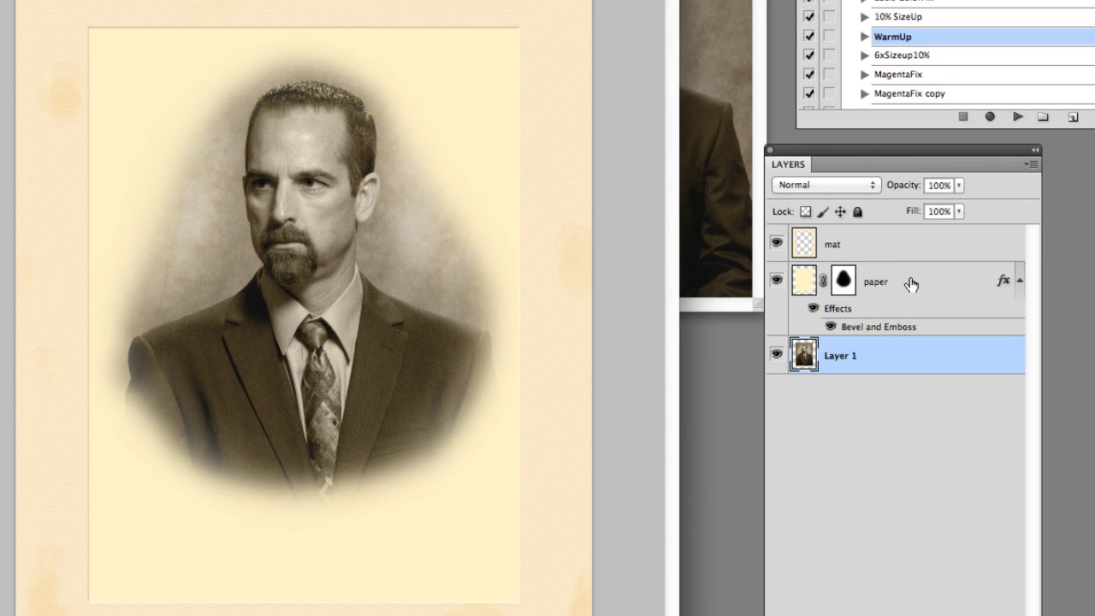
# Step: Paint black on the paper mask with a 250 px brush at 20% opacity around the vignette's sides, shoulders and lower suit
pyautogui.click(960, 333)
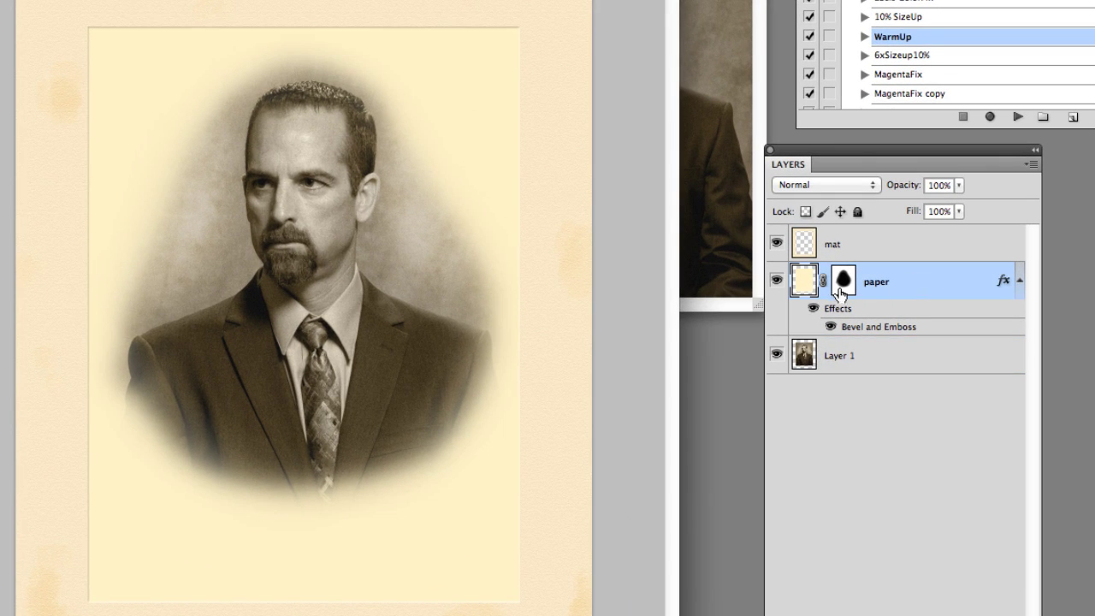
pyautogui.click(845, 283)
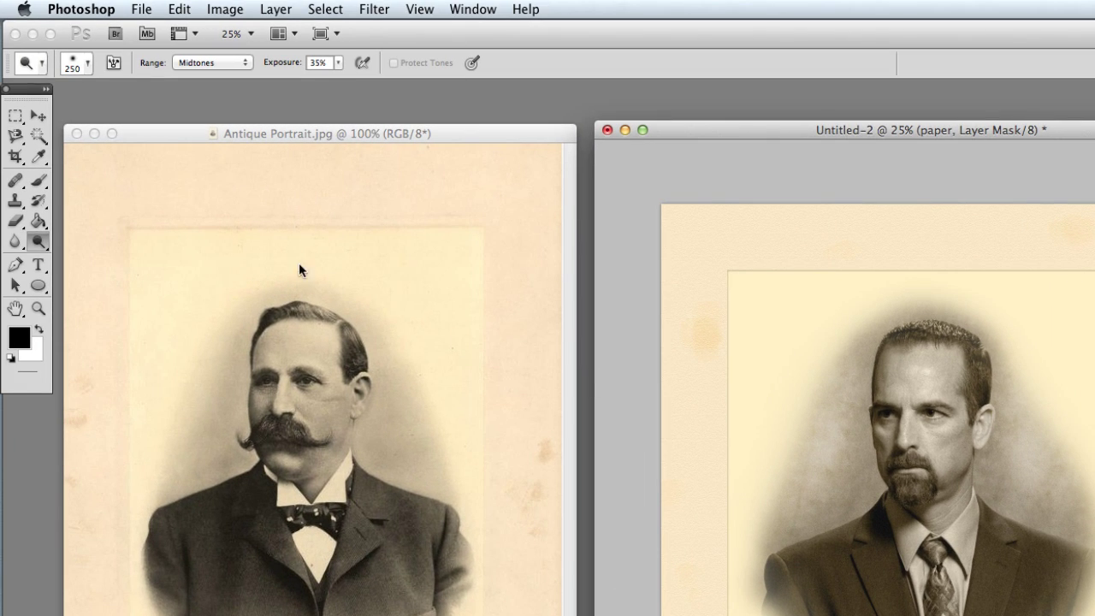
pyautogui.click(39, 182)
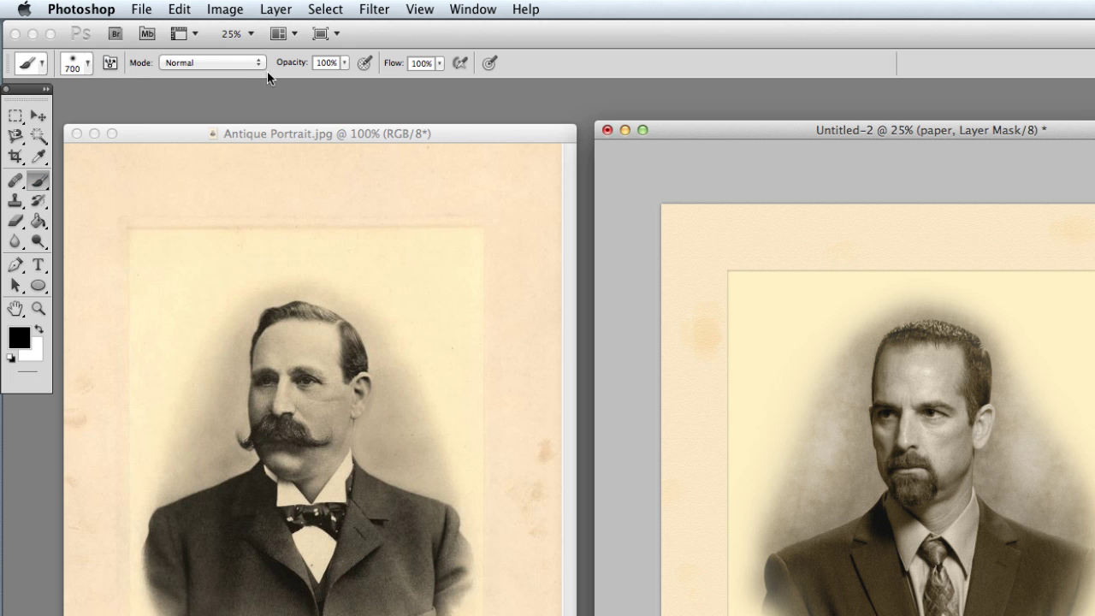
pyautogui.click(345, 63)
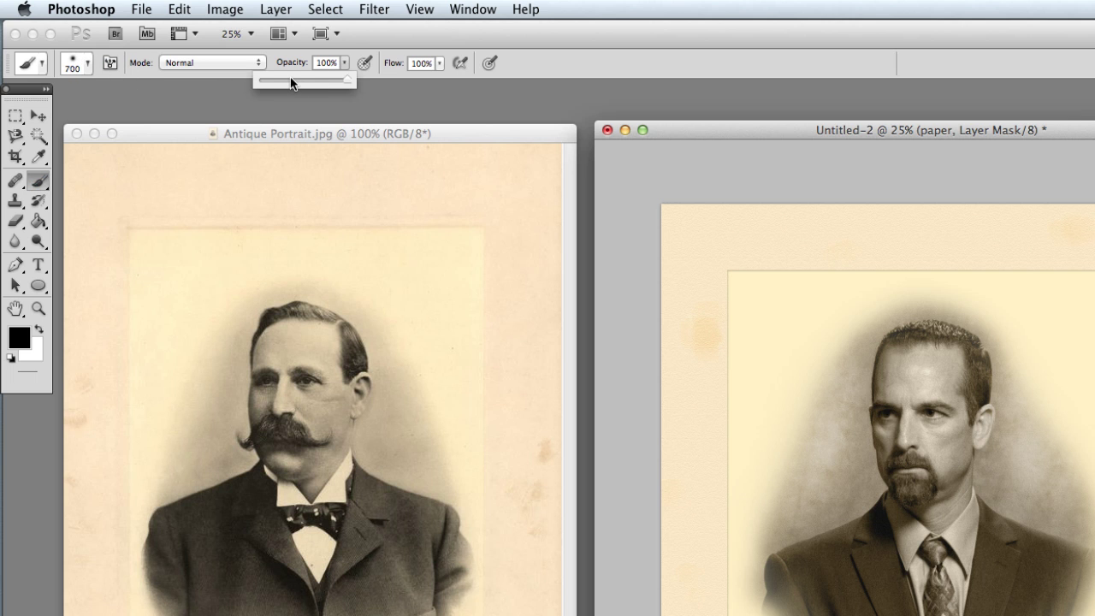
pyautogui.moveTo(292, 83); pyautogui.dragTo(285, 81)
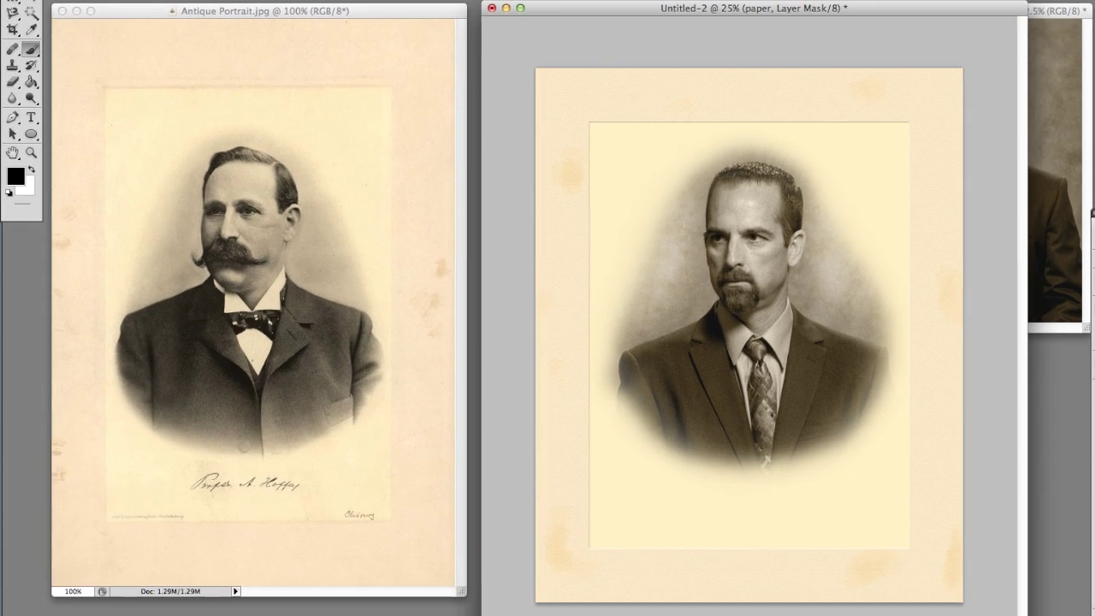
pyautogui.press('[')
pyautogui.press('[')
pyautogui.press('[')
pyautogui.press('[')
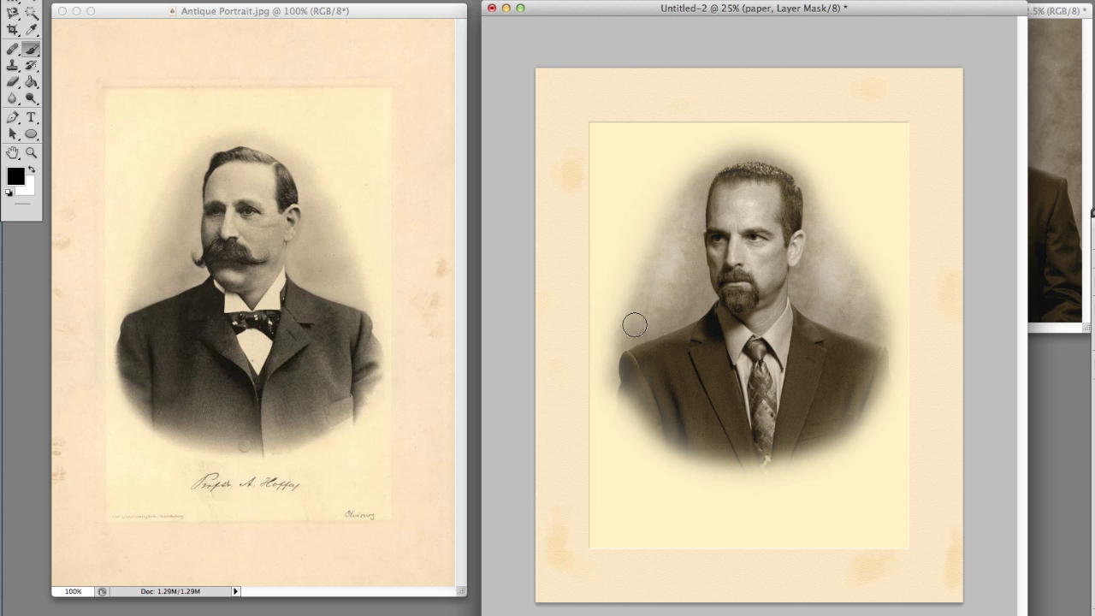
pyautogui.moveTo(635, 324)
pyautogui.mouseDown()
pyautogui.moveTo(646, 418)
pyautogui.moveTo(680, 440)
pyautogui.moveTo(775, 455)
pyautogui.moveTo(848, 430)
pyautogui.moveTo(871, 403)
pyautogui.moveTo(878, 345)
pyautogui.mouseUp()
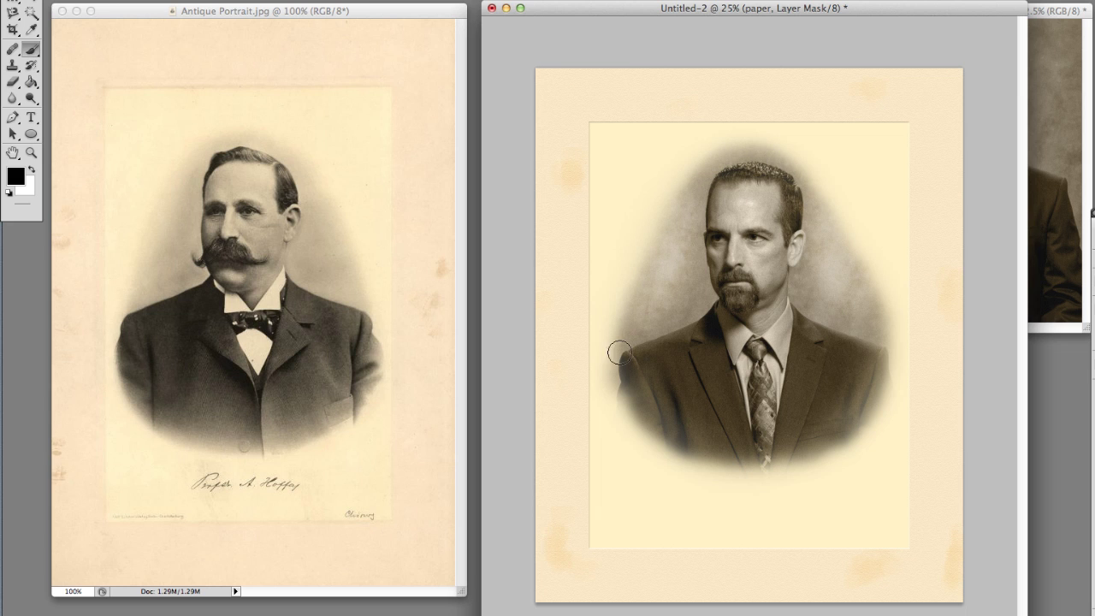
pyautogui.moveTo(628, 356); pyautogui.dragTo(646, 396)
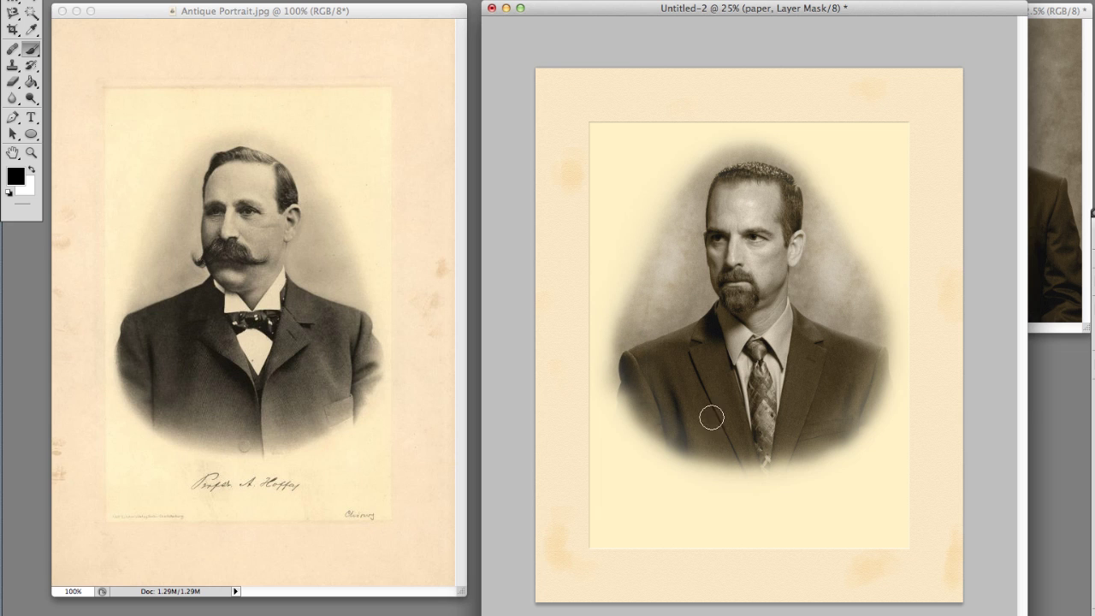
pyautogui.moveTo(790, 435)
pyautogui.mouseDown()
pyautogui.moveTo(850, 367)
pyautogui.moveTo(830, 430)
pyautogui.moveTo(744, 446)
pyautogui.mouseUp()
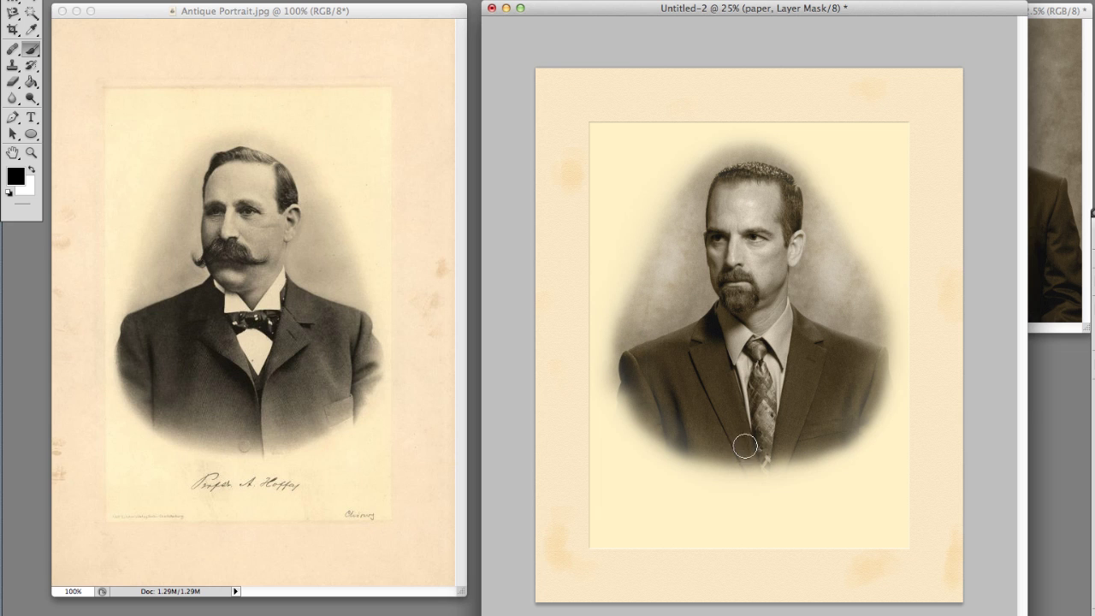
# Step: Paint white on the paper mask around the vignette's lower edge and sides to fade them, and restore black as the foreground color
pyautogui.click(31, 172)
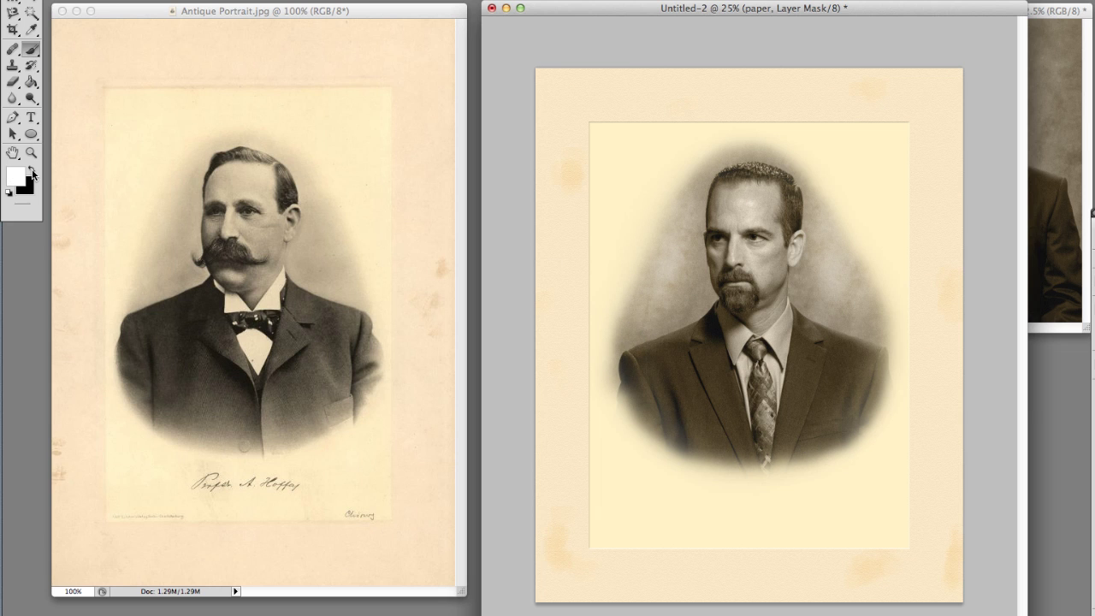
pyautogui.moveTo(688, 436); pyautogui.dragTo(653, 434)
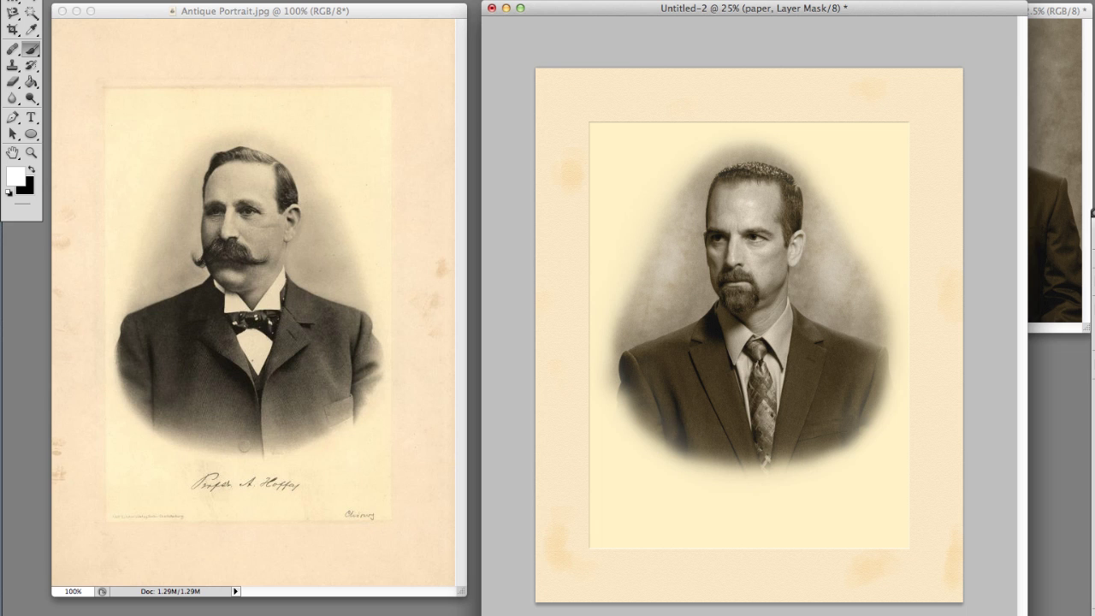
pyautogui.moveTo(638, 440)
pyautogui.mouseDown()
pyautogui.moveTo(675, 434)
pyautogui.moveTo(626, 416)
pyautogui.moveTo(709, 438)
pyautogui.moveTo(682, 454)
pyautogui.moveTo(744, 448)
pyautogui.moveTo(794, 460)
pyautogui.moveTo(763, 454)
pyautogui.moveTo(864, 423)
pyautogui.mouseUp()
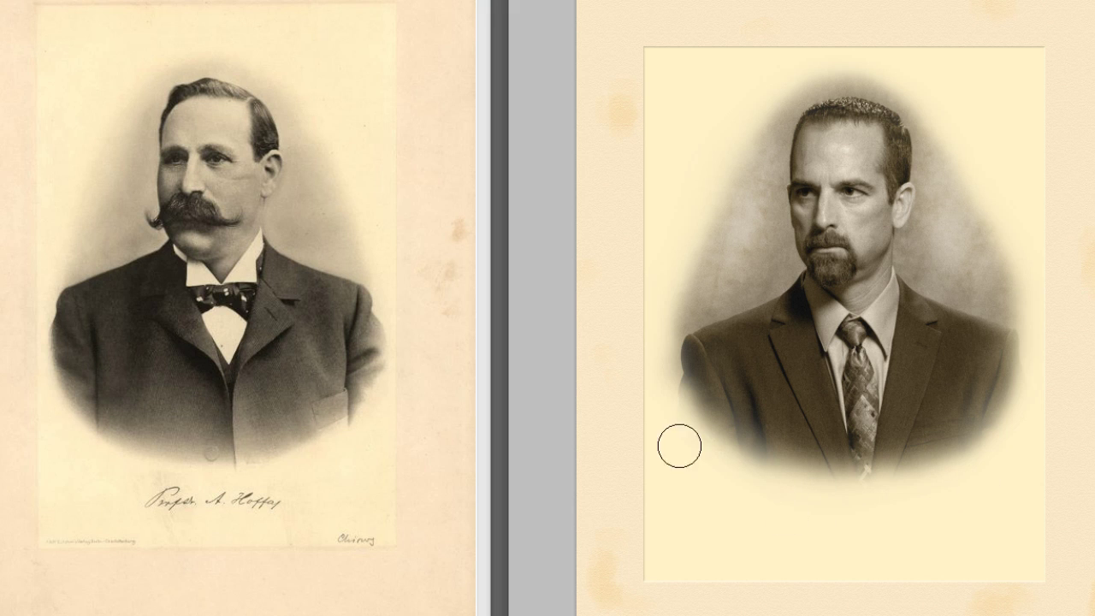
pyautogui.moveTo(680, 443); pyautogui.dragTo(862, 469)
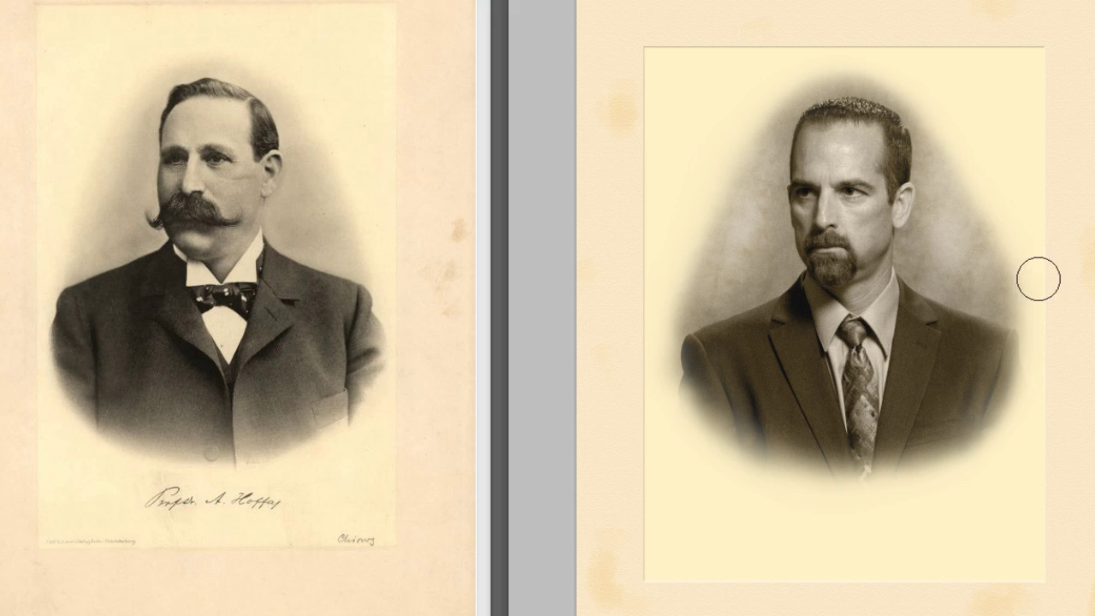
pyautogui.moveTo(679, 250)
pyautogui.mouseDown()
pyautogui.moveTo(681, 285)
pyautogui.moveTo(650, 316)
pyautogui.mouseUp()
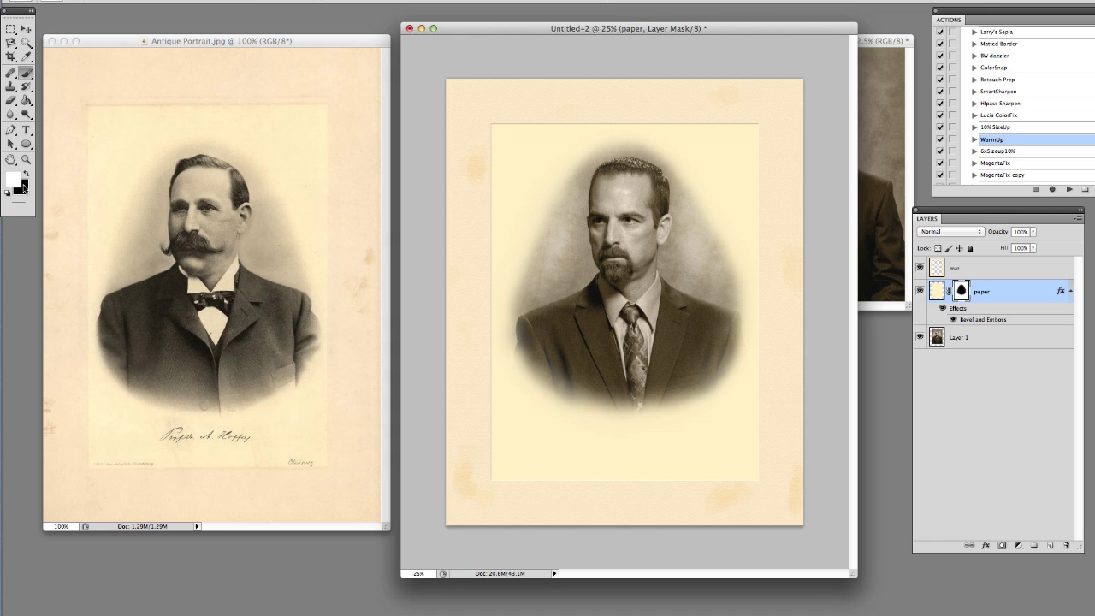
pyautogui.click(27, 174)
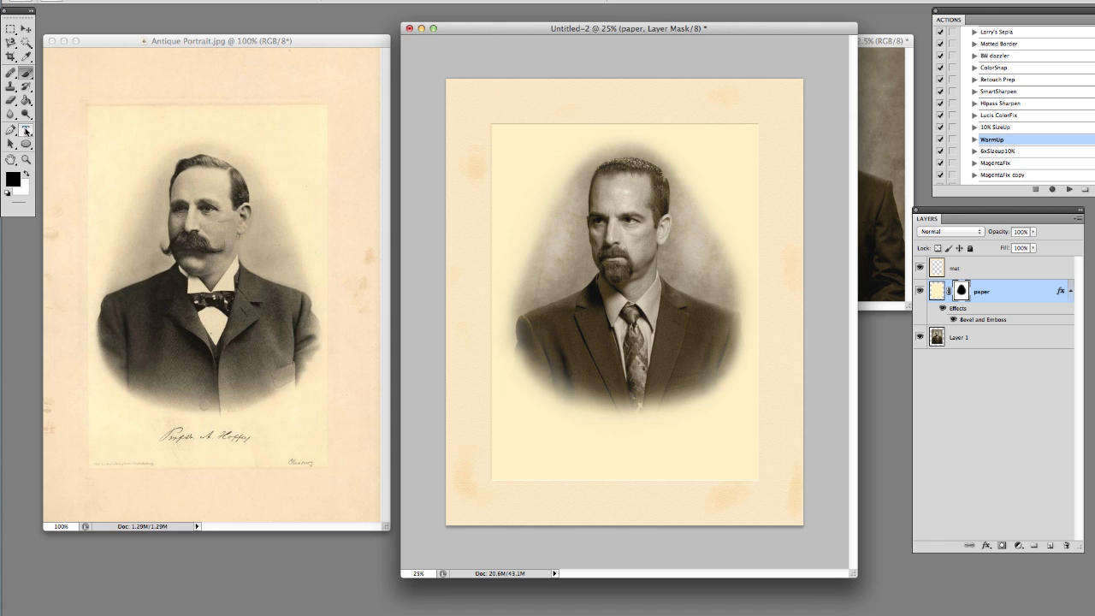
# Step: Add a new empty layer for the text and place it above the mat layer
pyautogui.click(26, 131)
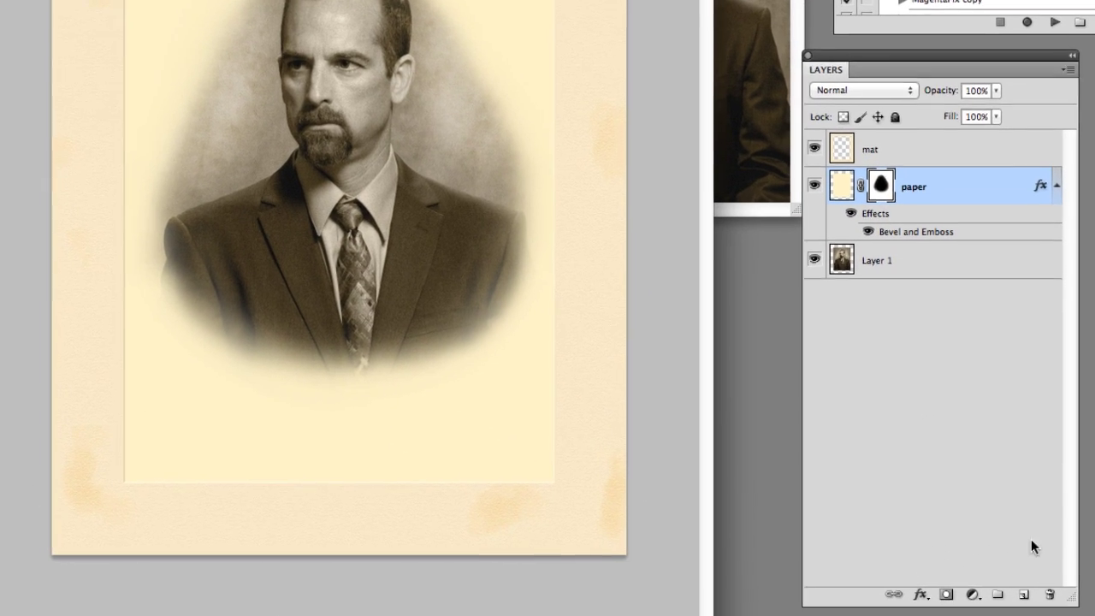
pyautogui.click(1023, 595)
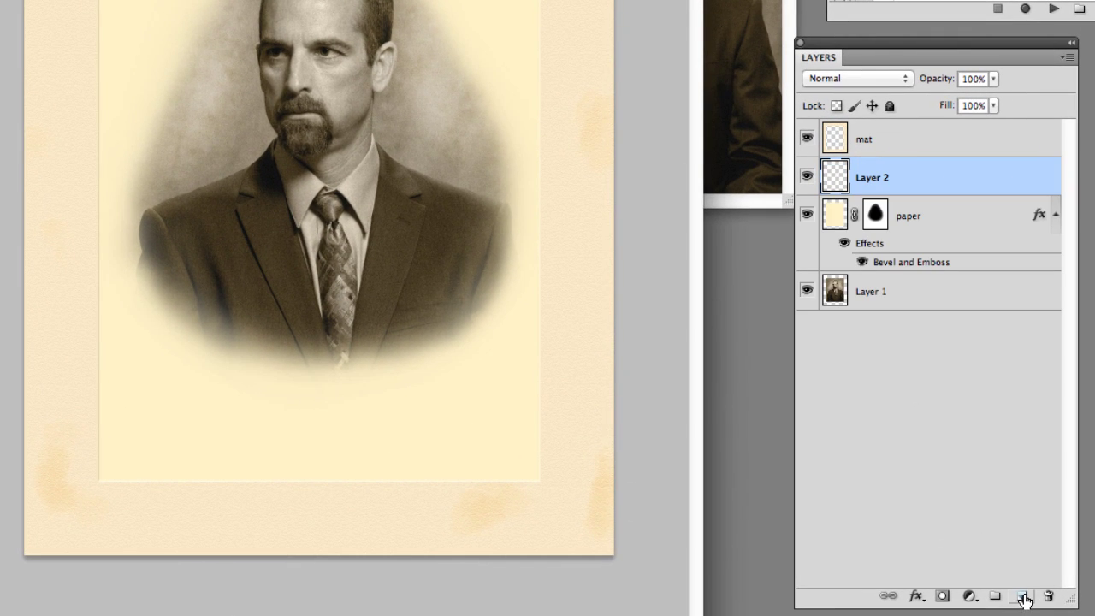
pyautogui.moveTo(924, 174); pyautogui.dragTo(936, 147)
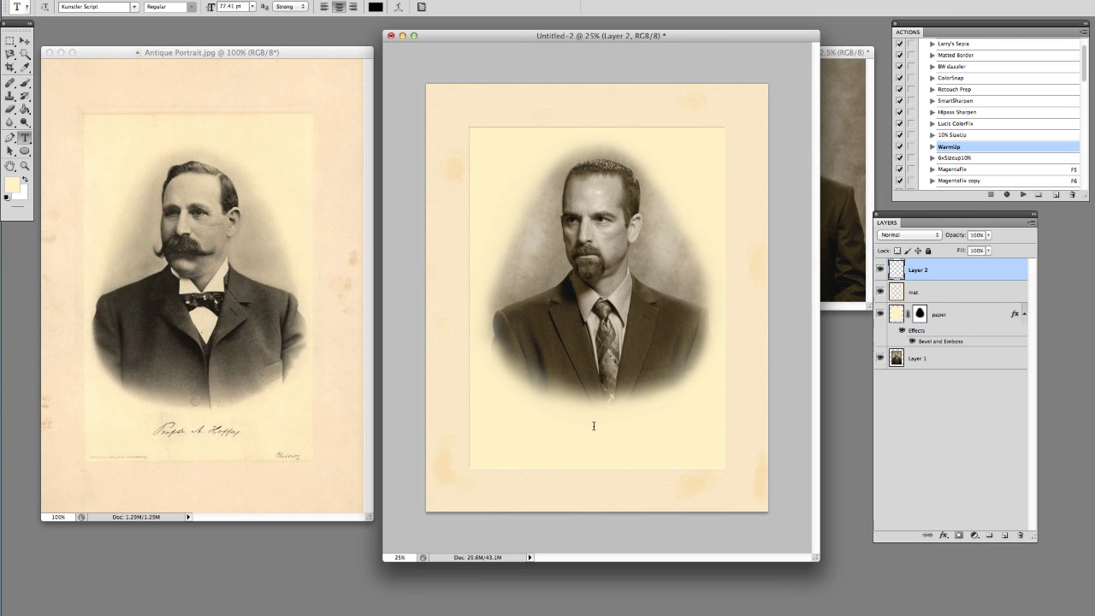
# Step: Enter the sitter's name beneath the portrait in black Kunstler Script at 30 pt
pyautogui.click(597, 425)
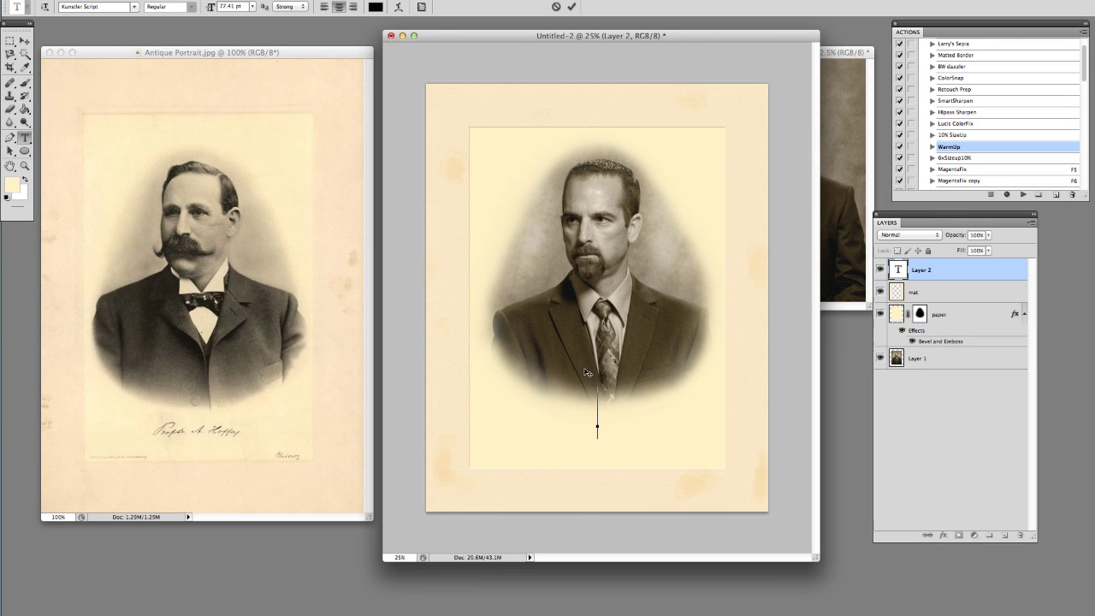
pyautogui.click(252, 6)
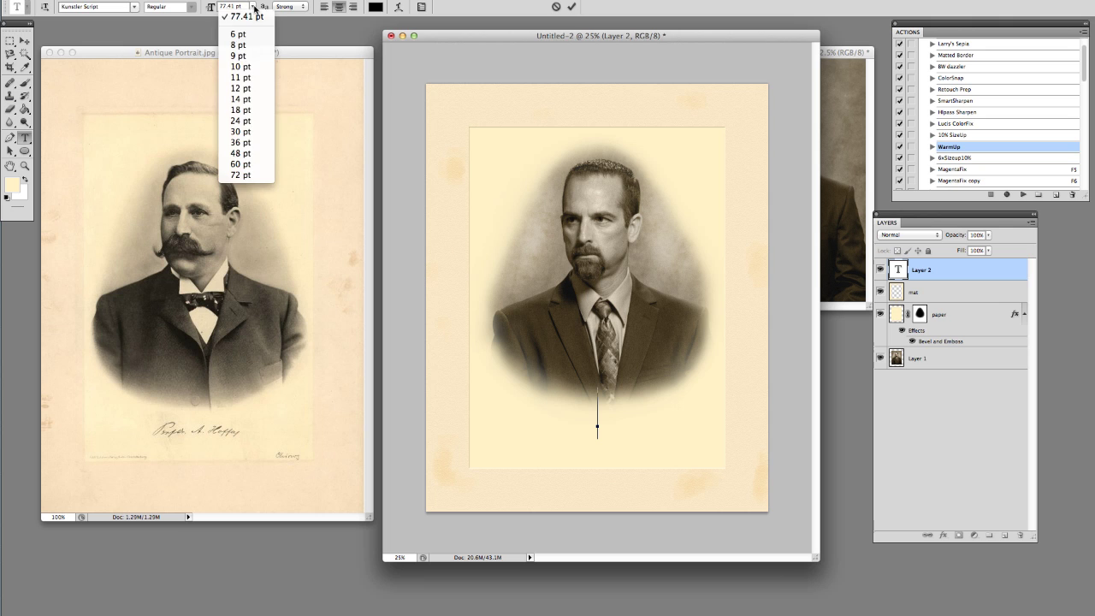
pyautogui.click(243, 111)
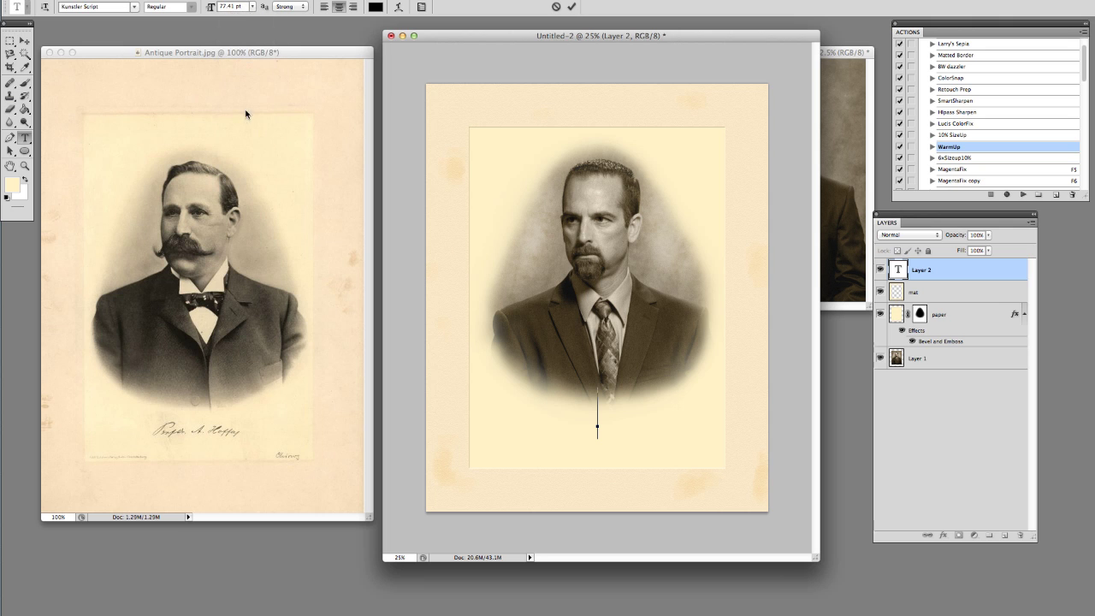
pyautogui.click(252, 6)
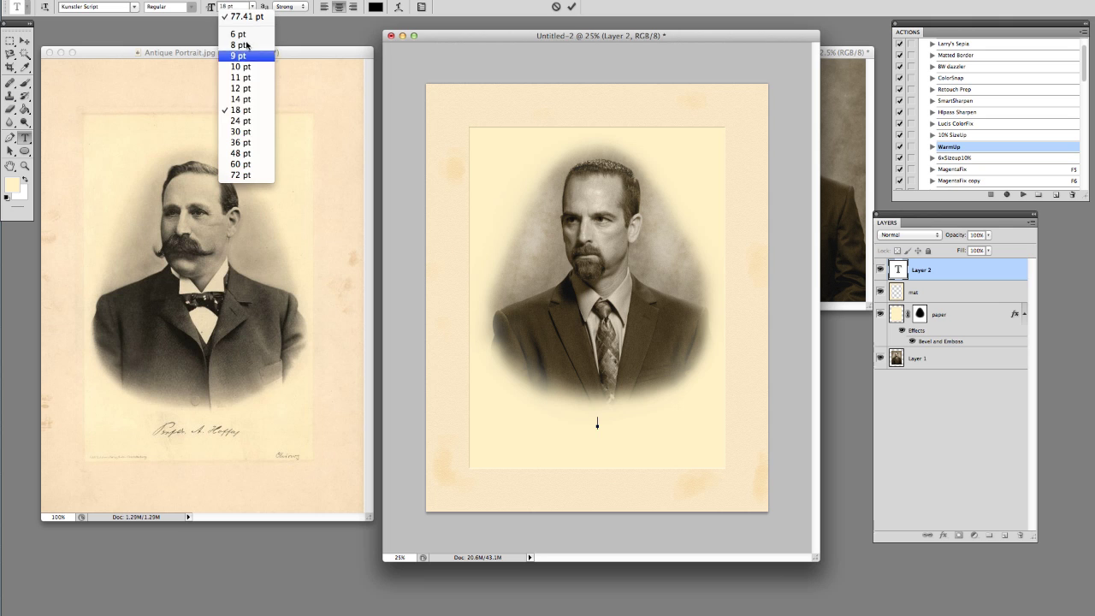
pyautogui.click(256, 130)
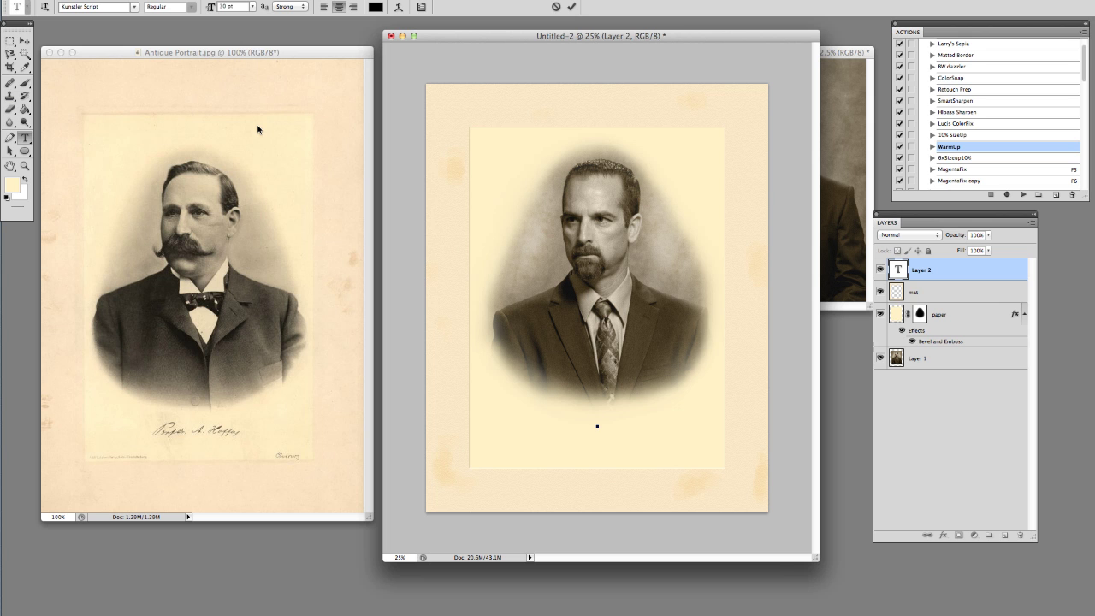
pyautogui.write('John Q')
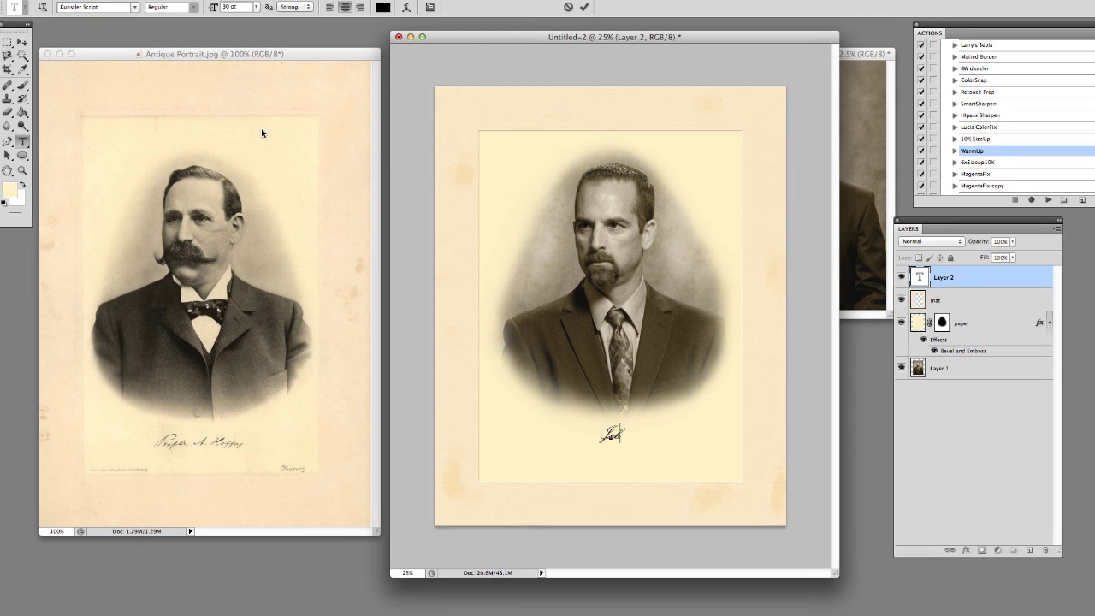
pyautogui.write('. Smith')
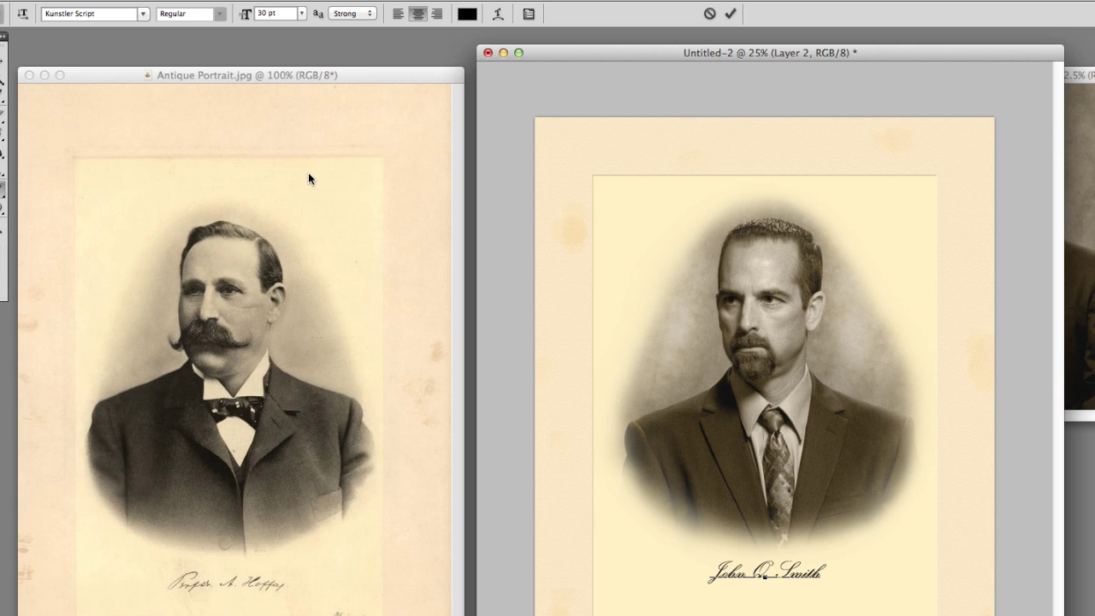
# Step: Commit the name text, nudge it down and to the left beneath the portrait, and reduce its layer opacity to 69%
pyautogui.click(5, 60)
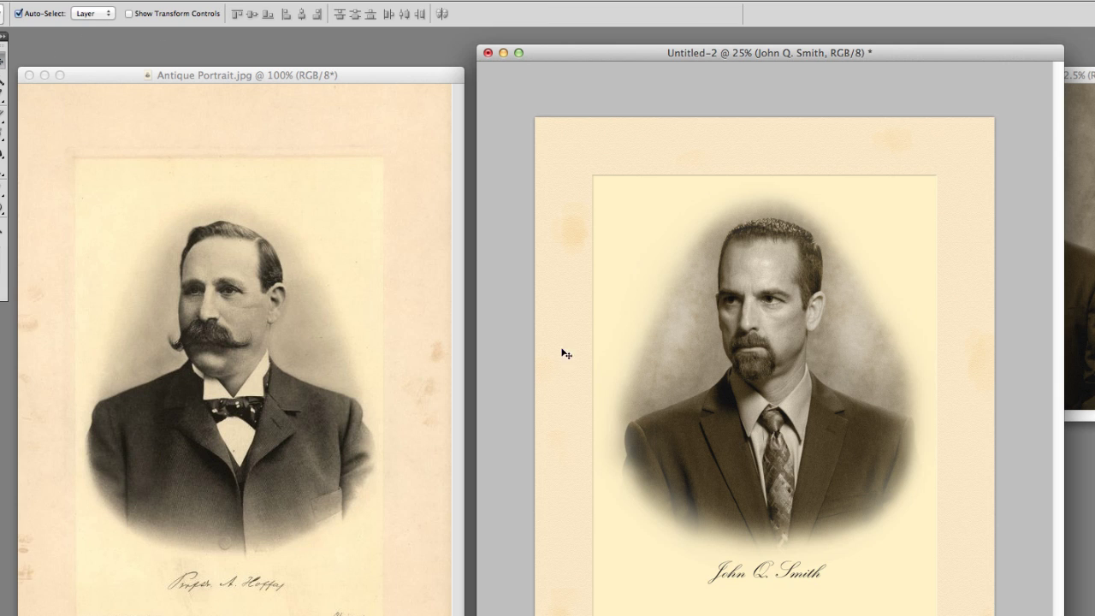
pyautogui.hotkey('shift', 'Down')
pyautogui.hotkey('shift', 'Down')
pyautogui.hotkey('shift', 'Down')
pyautogui.hotkey('shift', 'Left')
pyautogui.hotkey('shift', 'Left')
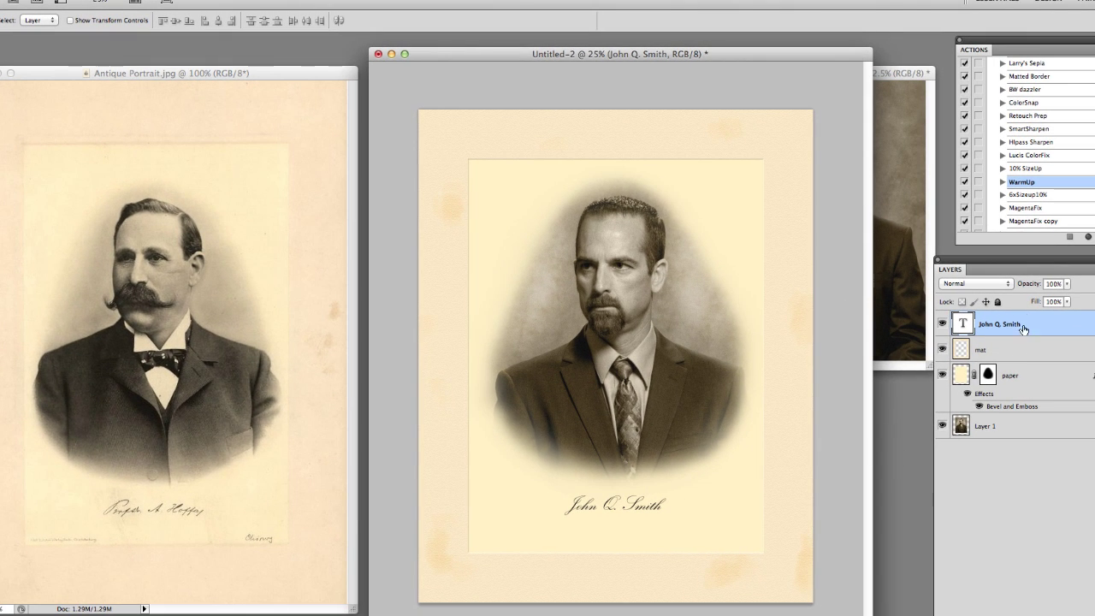
pyautogui.moveTo(1071, 290); pyautogui.dragTo(1051, 301)
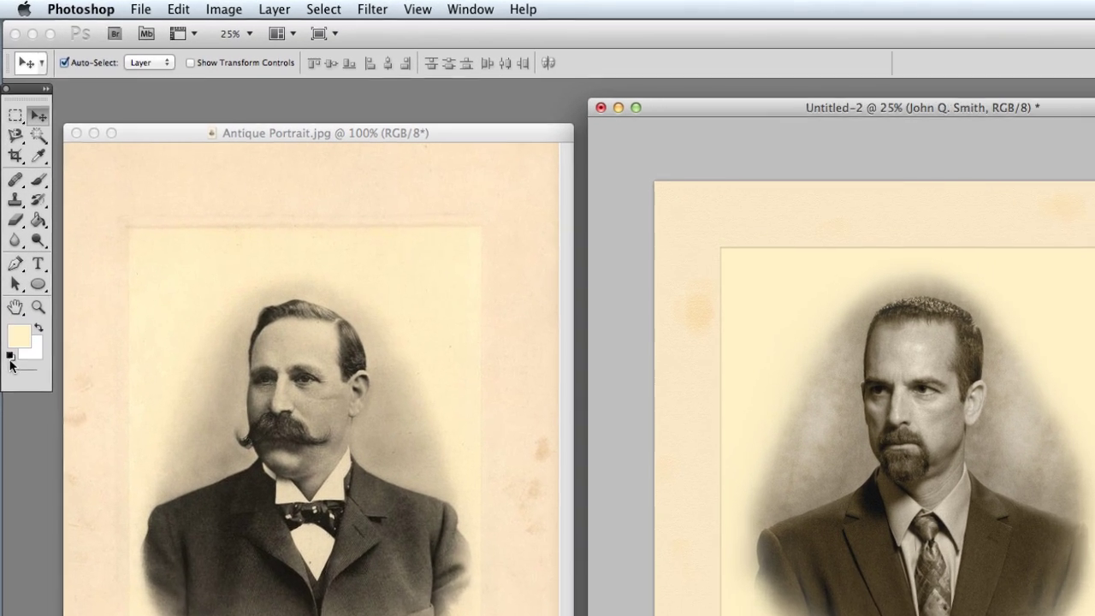
# Step: Reset the colors to black and white and choose the hard round brush preset with 100% hardness
pyautogui.click(9, 355)
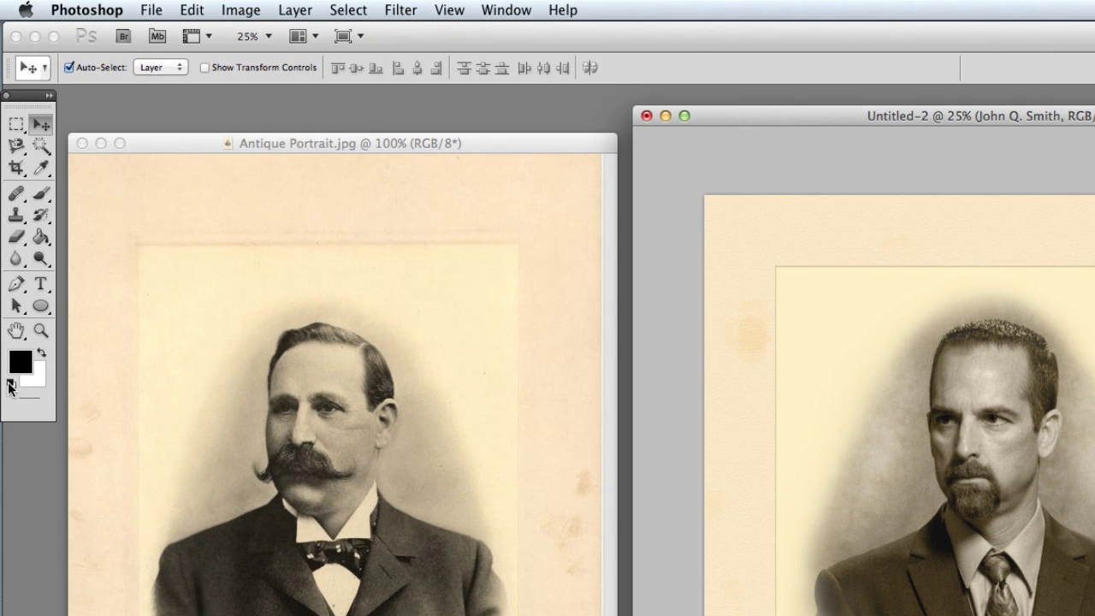
pyautogui.click(40, 195)
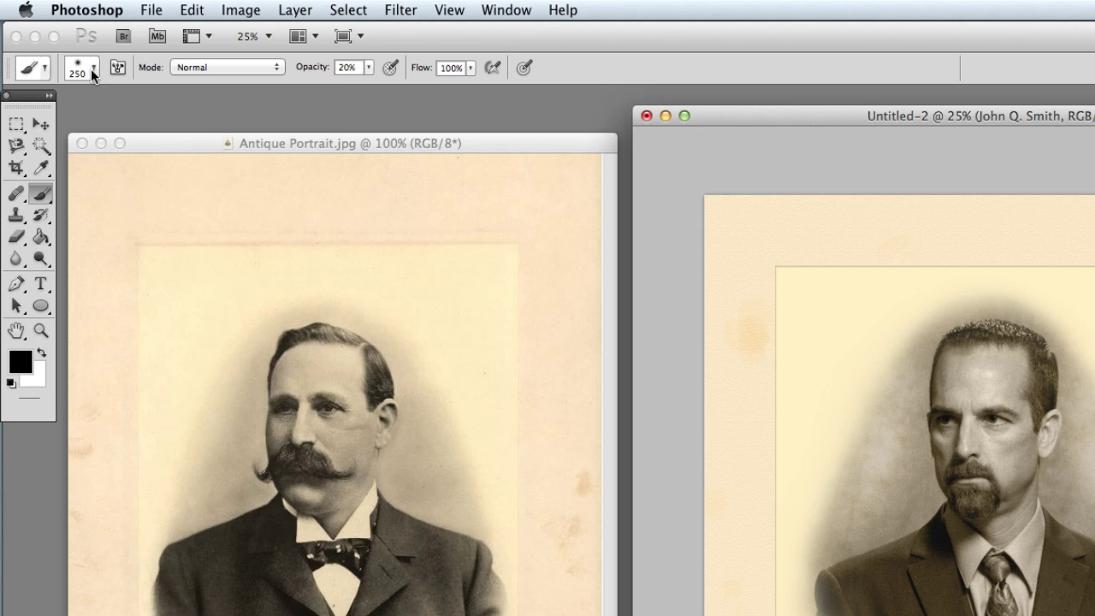
pyautogui.click(85, 70)
pyautogui.click(69, 196)
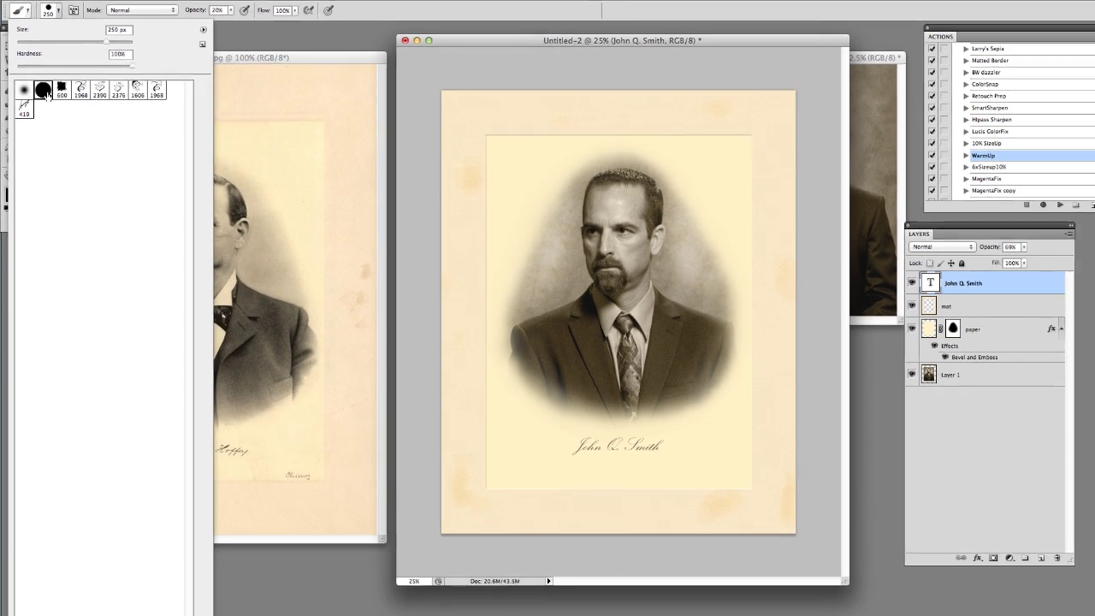
pyautogui.press('Return')
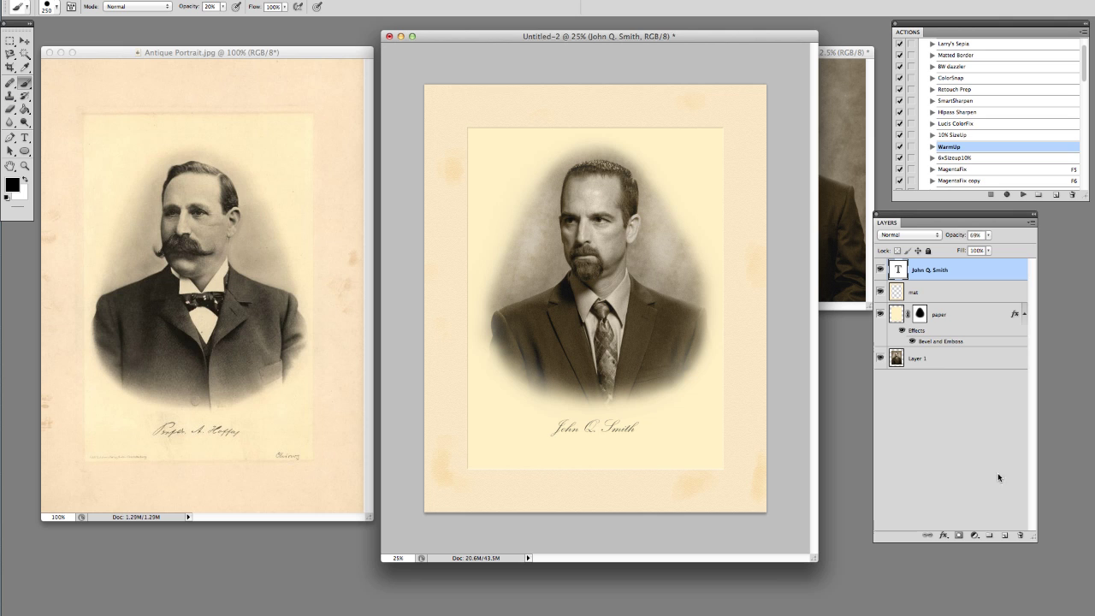
# Step: Add a new layer above the name text and reduce the brush size to 7 px
pyautogui.click(1005, 536)
pyautogui.press('[')
pyautogui.press('[')
pyautogui.press('[')
pyautogui.press('[')
pyautogui.press('[')
pyautogui.press('[')
pyautogui.press('[')
pyautogui.press('[')
pyautogui.press('[')
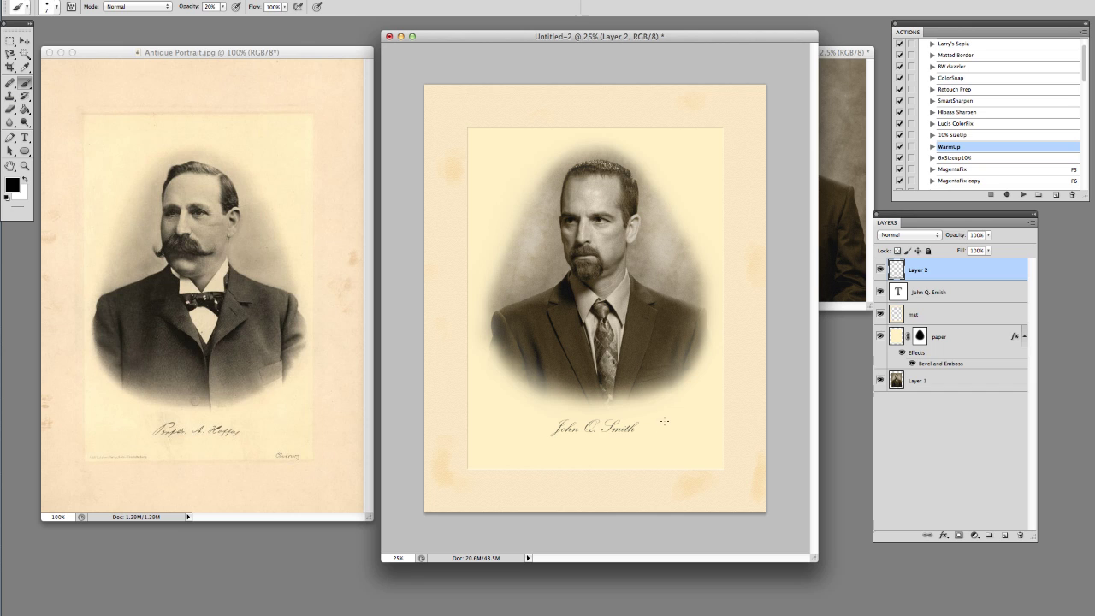
# Step: Write a freehand black signature beside the printed name on Layer 2 with the brush at 100% opacity, undoing the first trial stroke
pyautogui.moveTo(666, 419)
pyautogui.mouseDown()
pyautogui.moveTo(668, 431)
pyautogui.moveTo(700, 435)
pyautogui.moveTo(716, 420)
pyautogui.mouseUp()
pyautogui.press('super+z')
pyautogui.moveTo(223, 7); pyautogui.dragTo(274, 22)
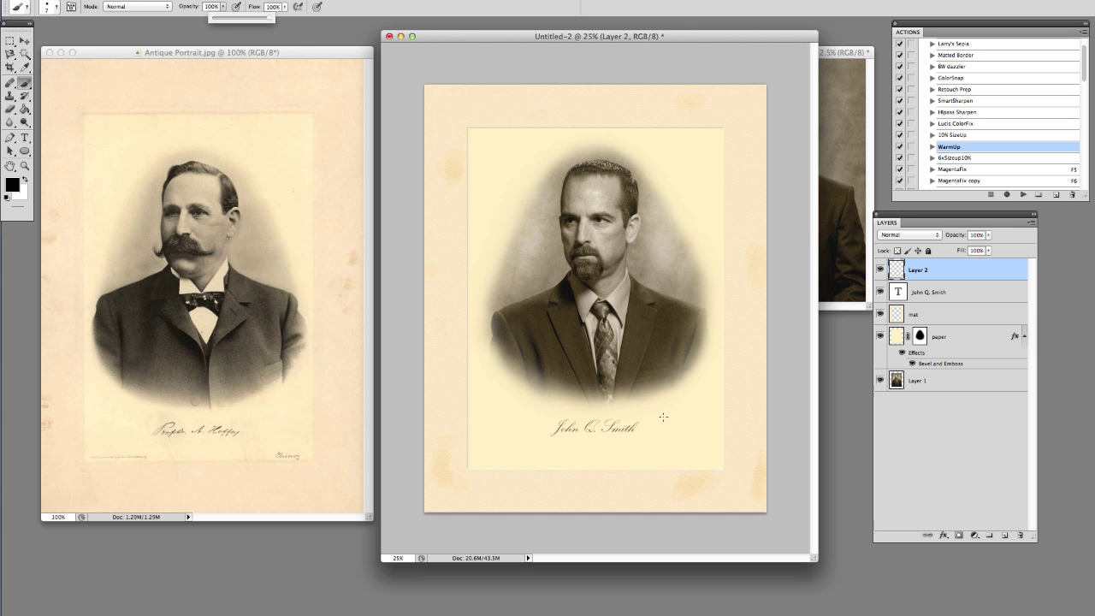
pyautogui.moveTo(663, 417)
pyautogui.mouseDown()
pyautogui.moveTo(665, 434)
pyautogui.moveTo(714, 415)
pyautogui.mouseUp()
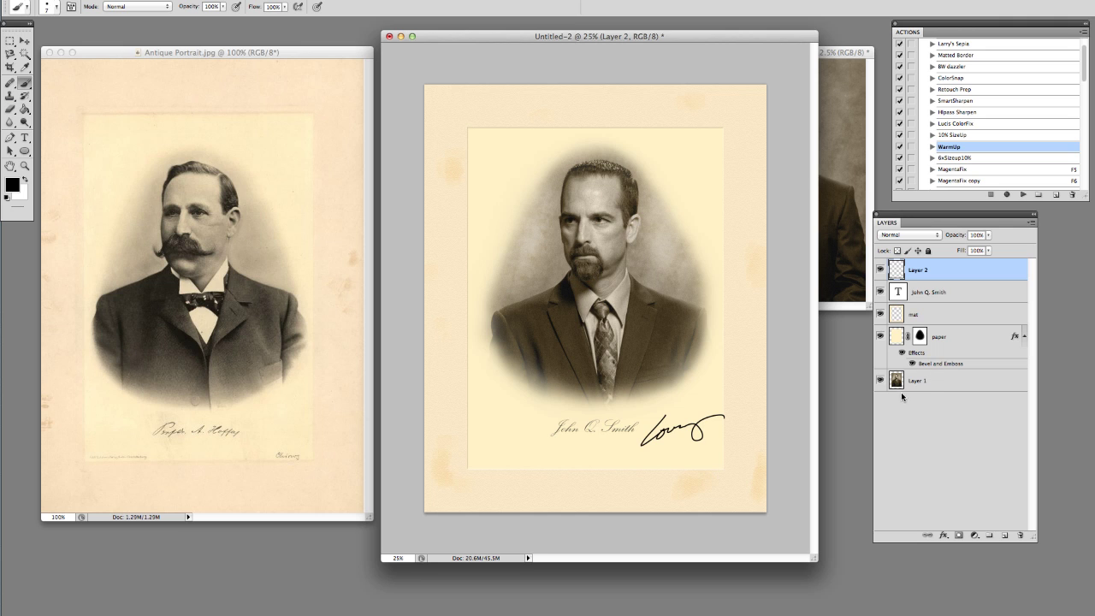
# Step: Scale the handwritten signature on Layer 2 down proportionally to about 57%
pyautogui.press('super+t')
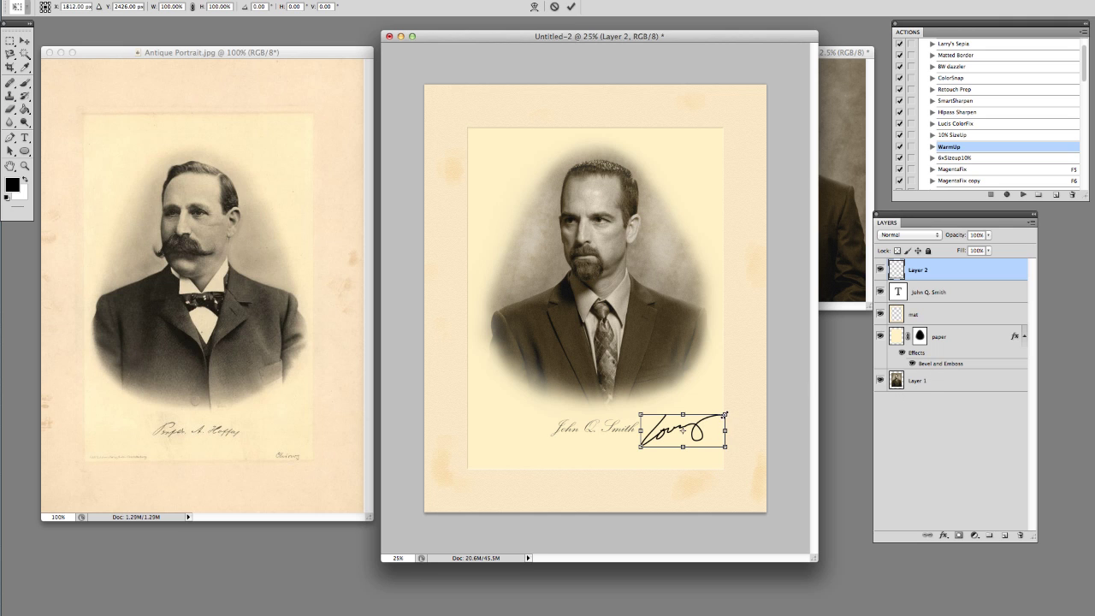
pyautogui.moveTo(725, 414); pyautogui.dragTo(690, 427)
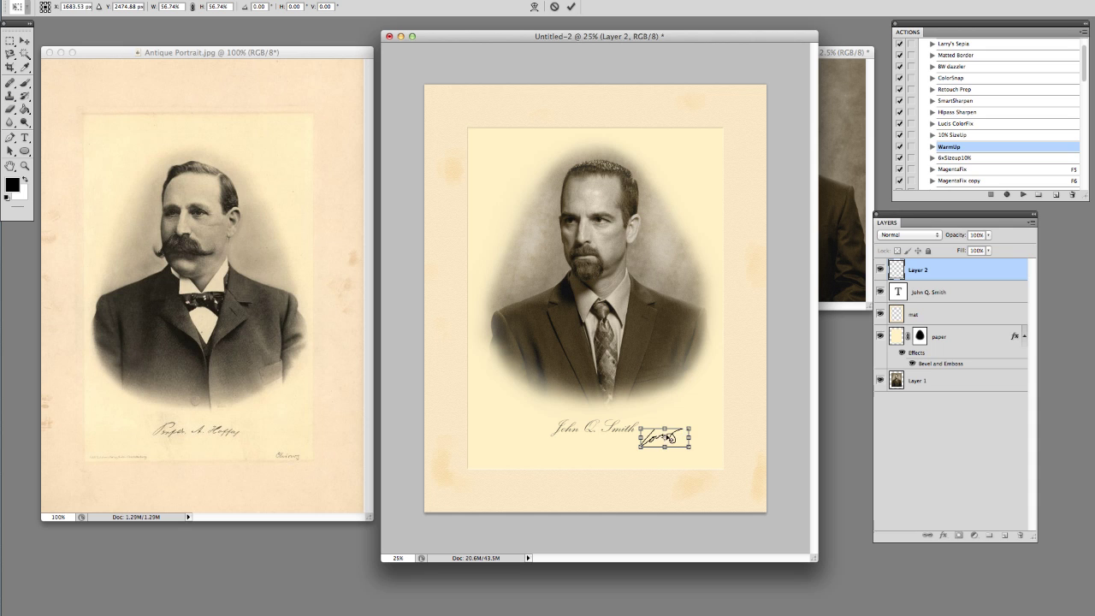
pyautogui.press('Return')
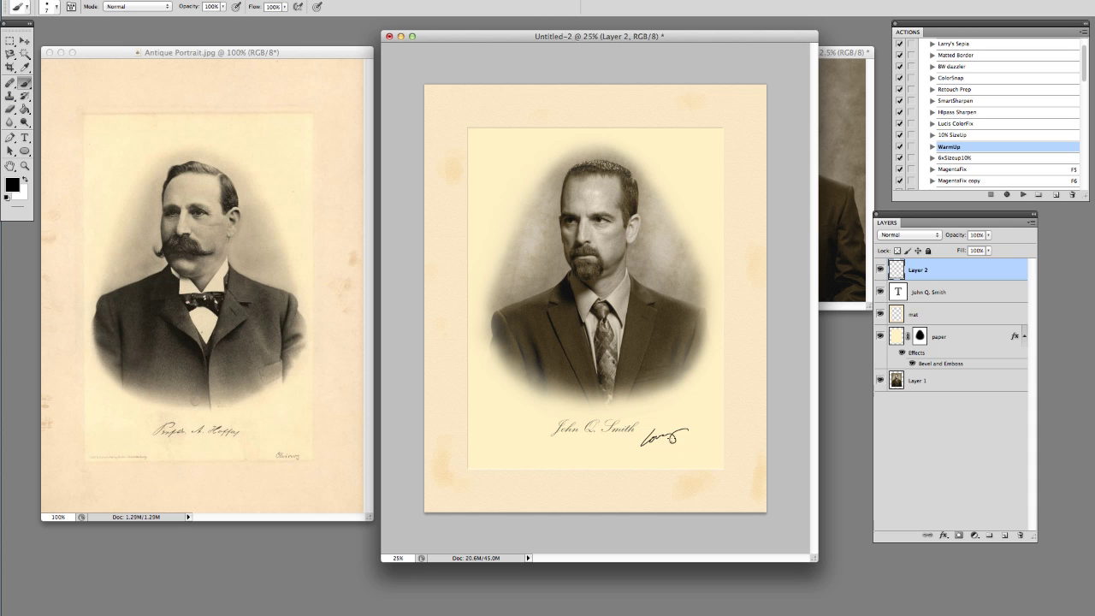
# Step: Move the signature into the lower-right corner of the inner cream paper and reduce its layer opacity to about 46%
pyautogui.hotkey('ctrl', 't')
pyautogui.moveTo(673, 438)
pyautogui.mouseDown()
pyautogui.moveTo(720, 460)
pyautogui.moveTo(710, 459)
pyautogui.mouseUp()
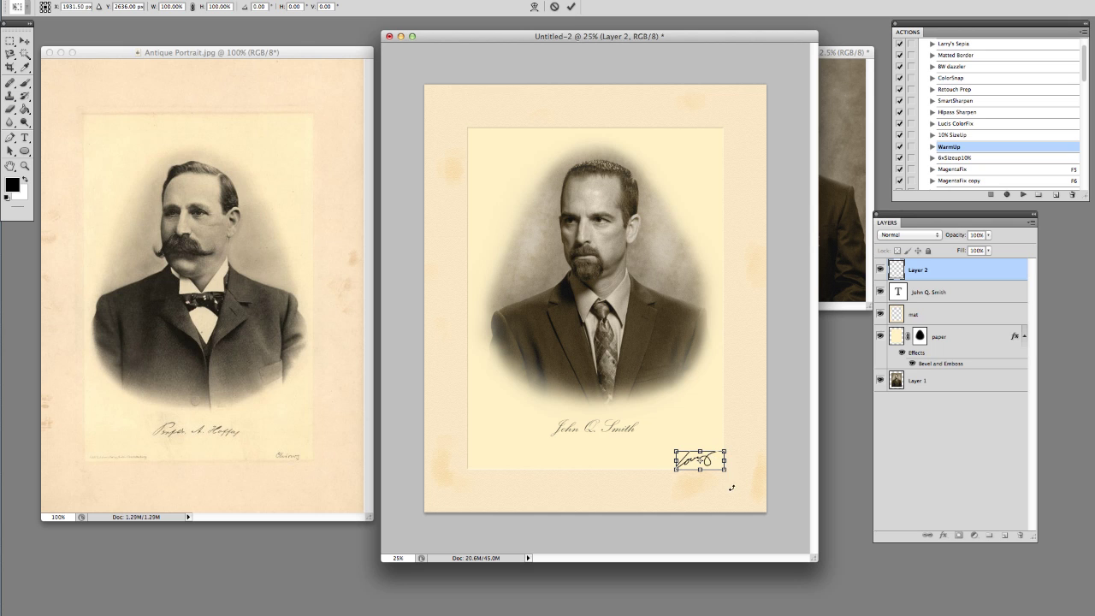
pyautogui.press('Return')
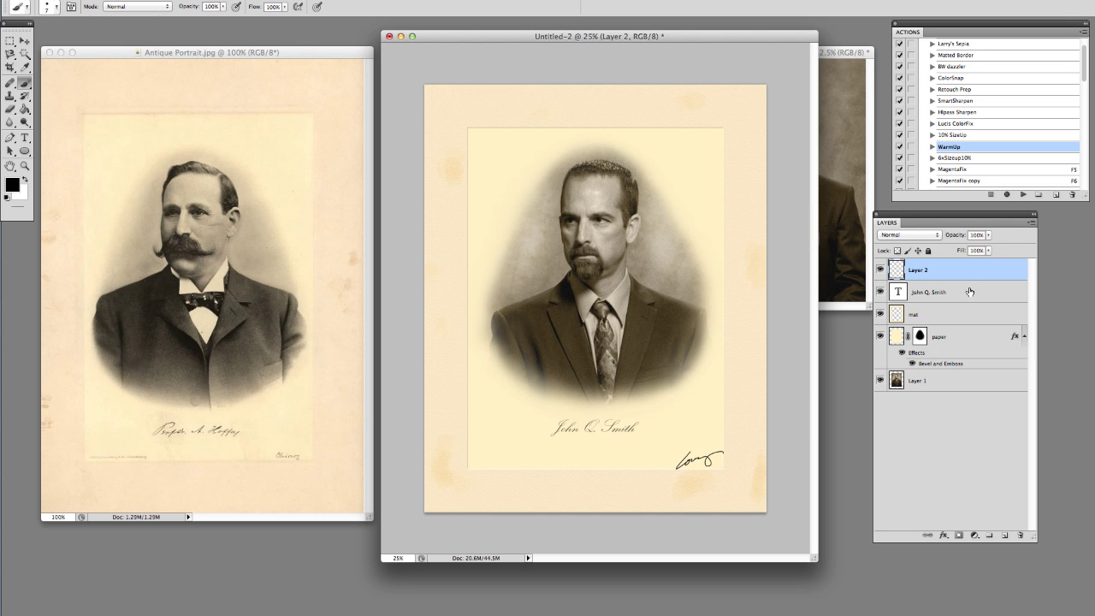
pyautogui.click(988, 235)
pyautogui.moveTo(983, 249); pyautogui.dragTo(960, 250)
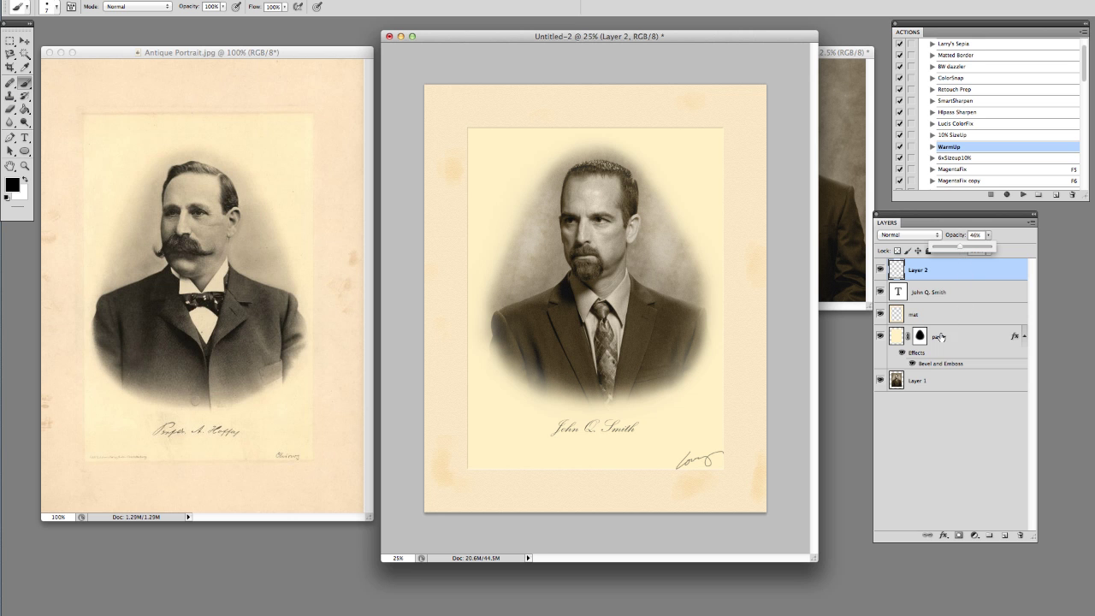